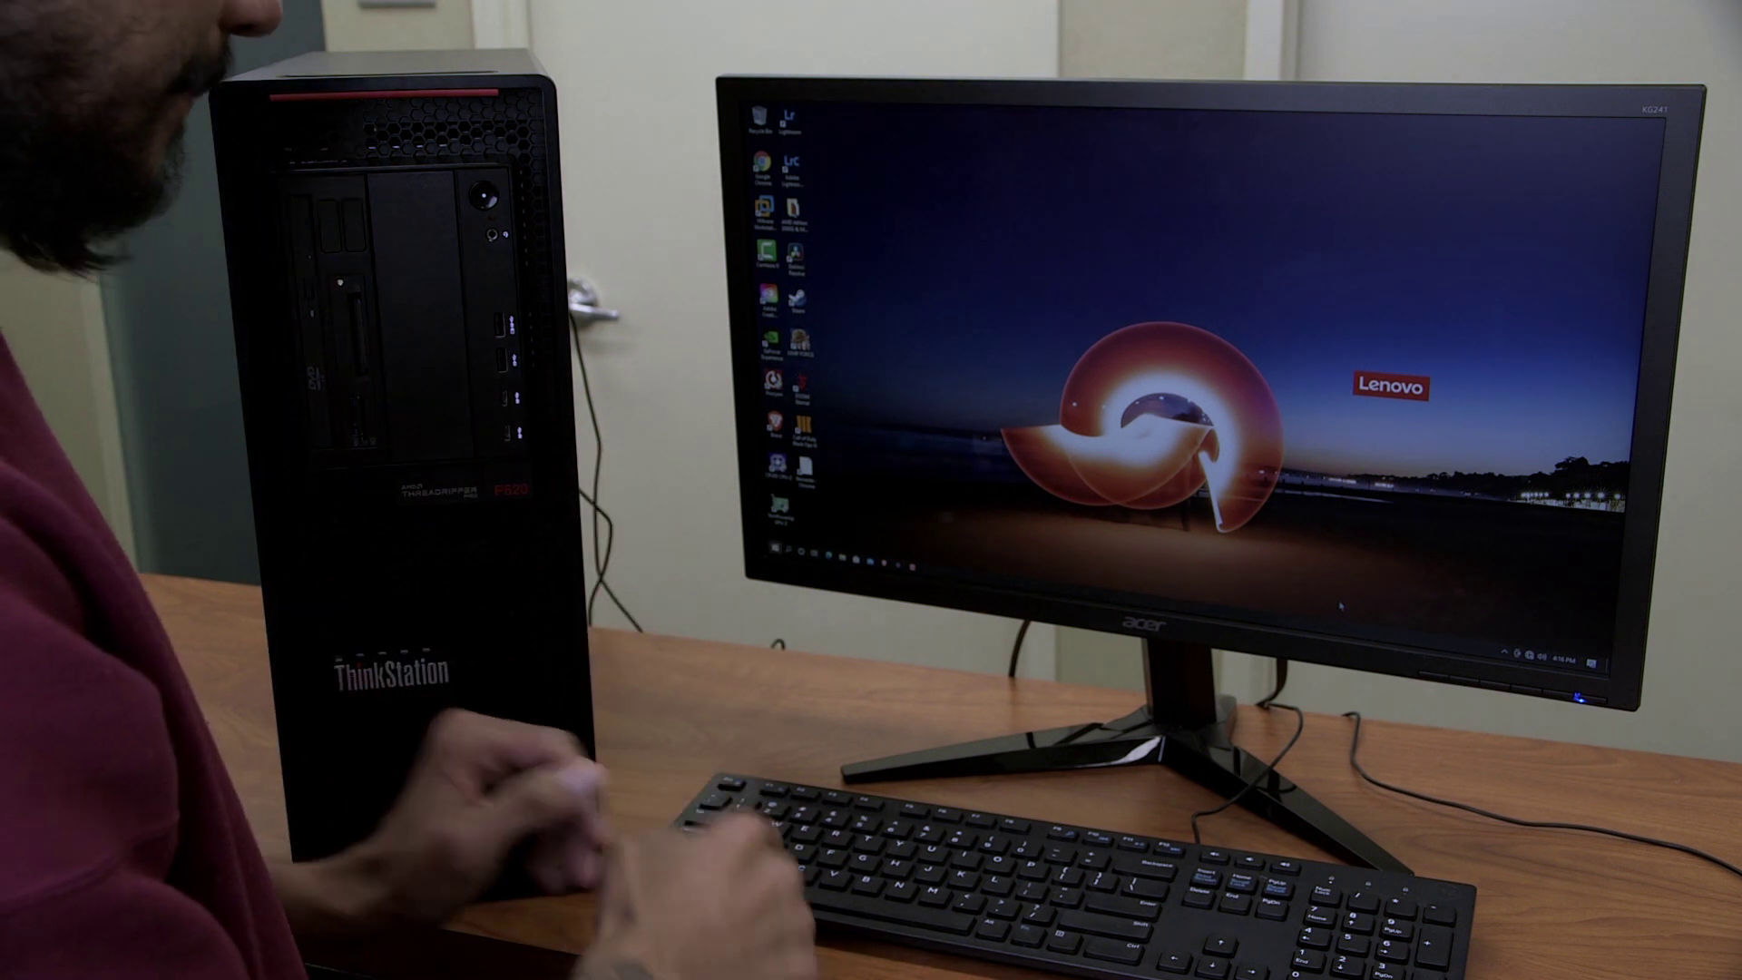
Search for 'power plan', open Edit power plan settings, then close it
key(super)
text(power plan)
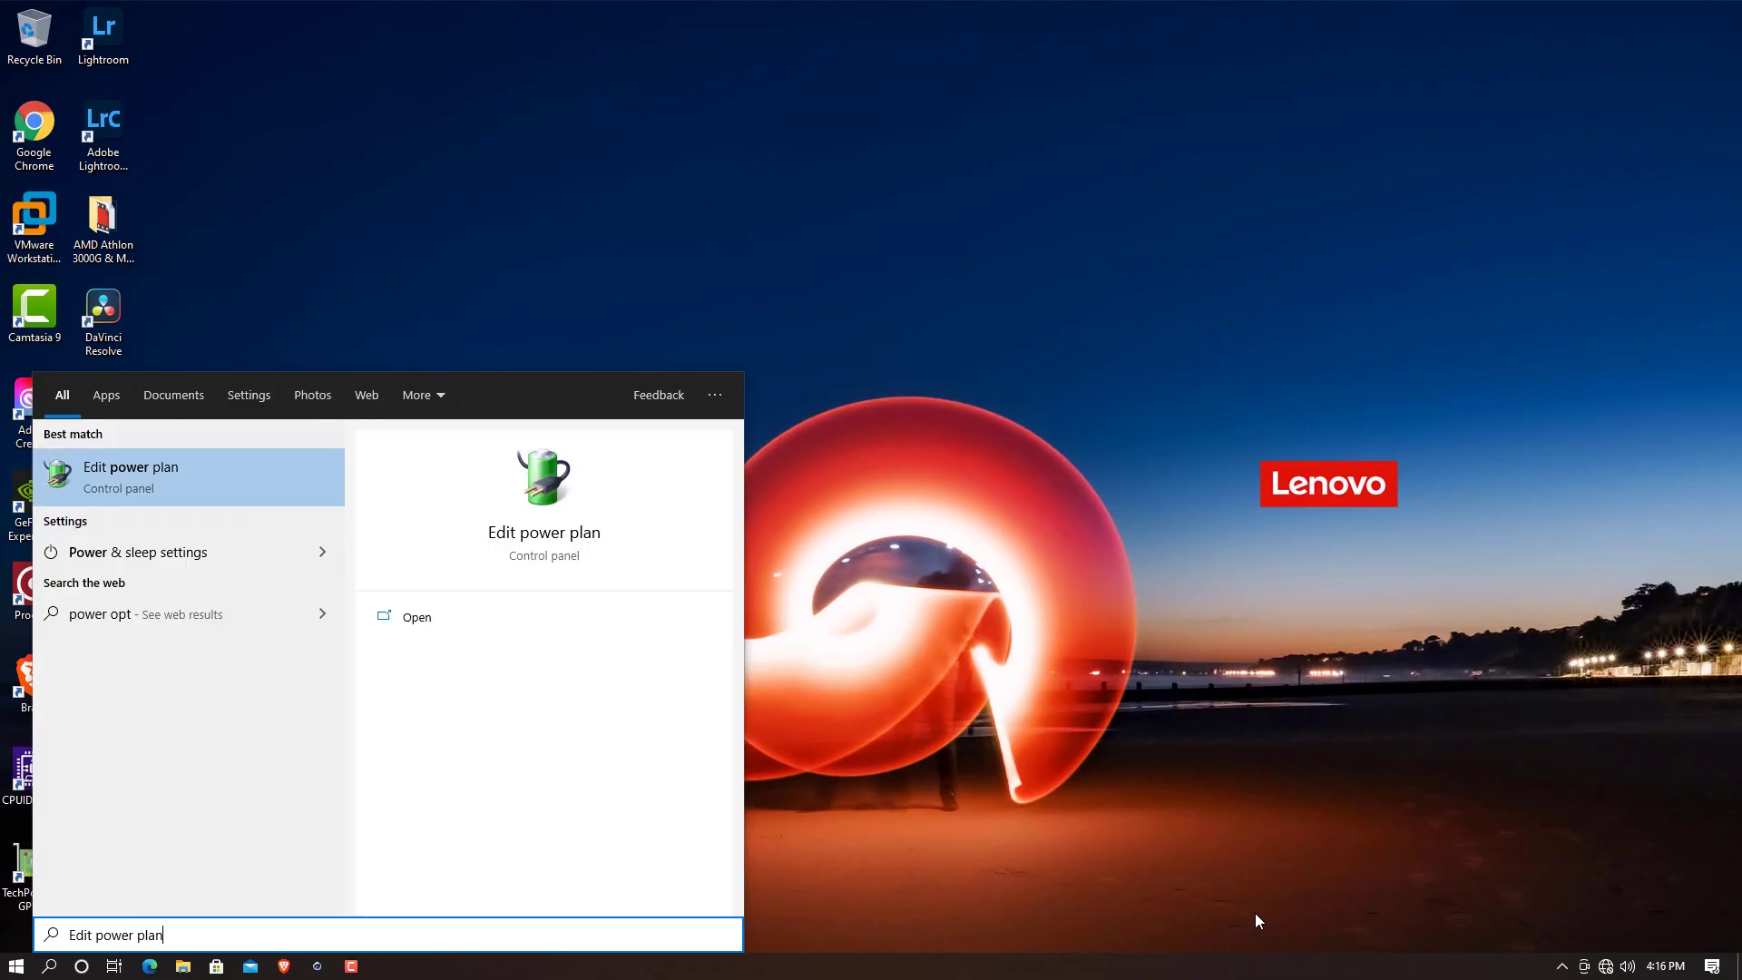
key(Return)
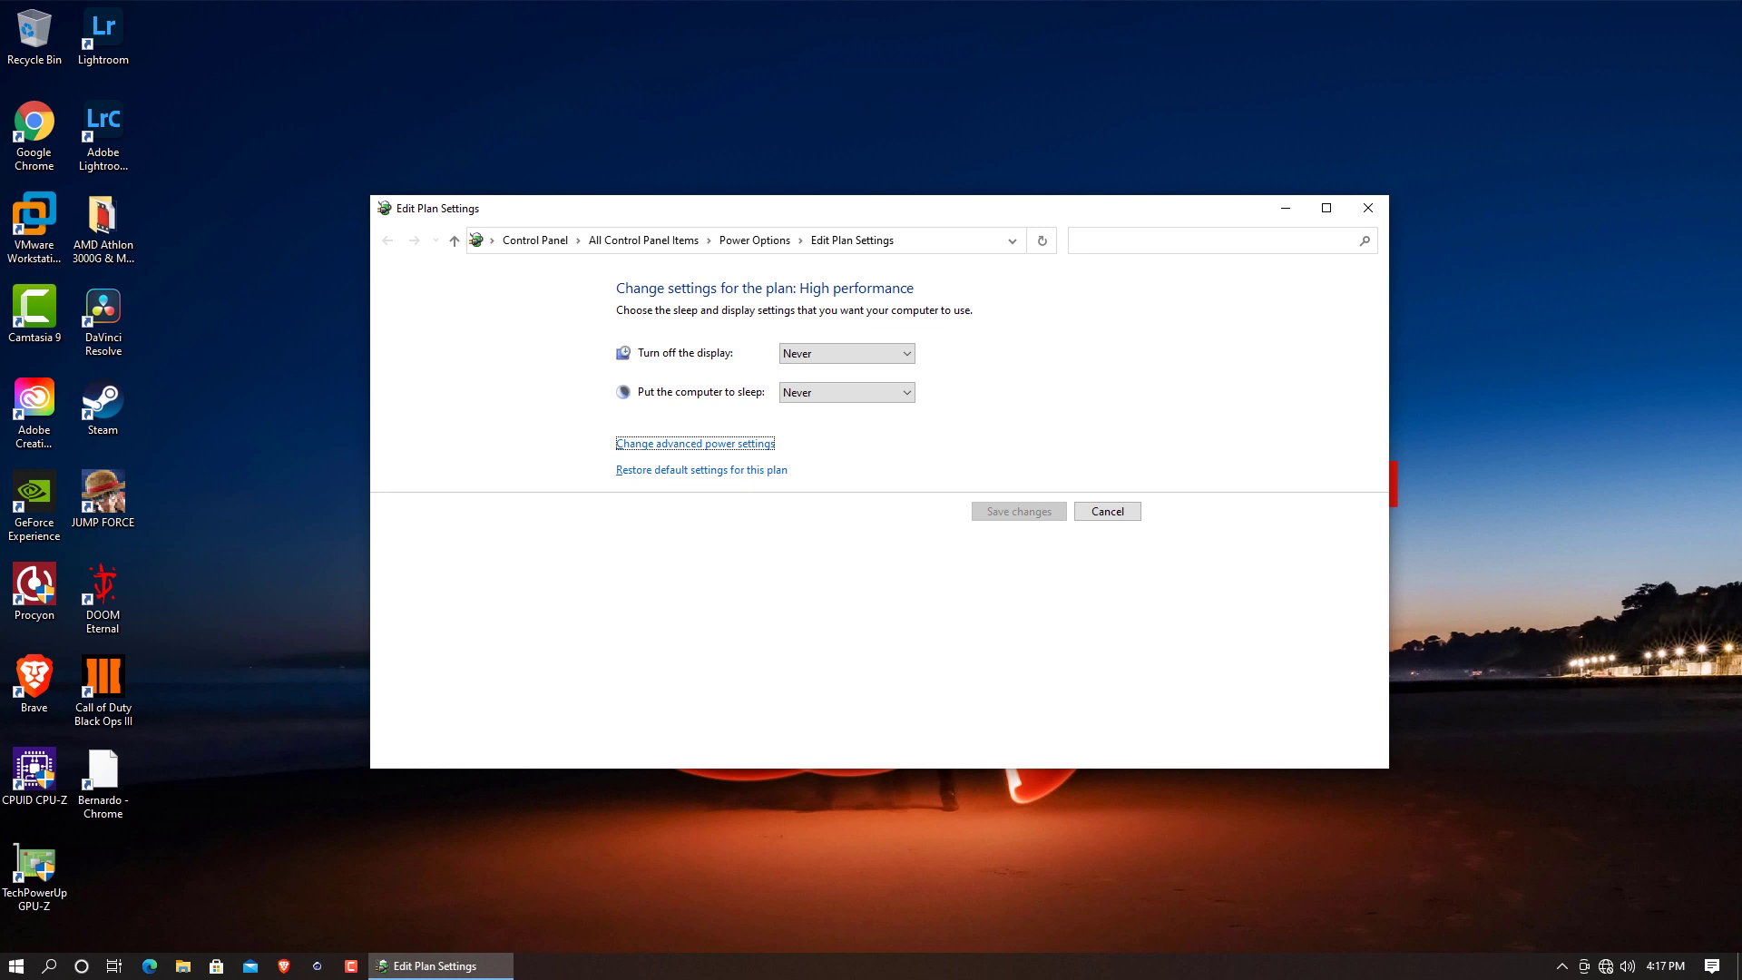
click(1369, 207)
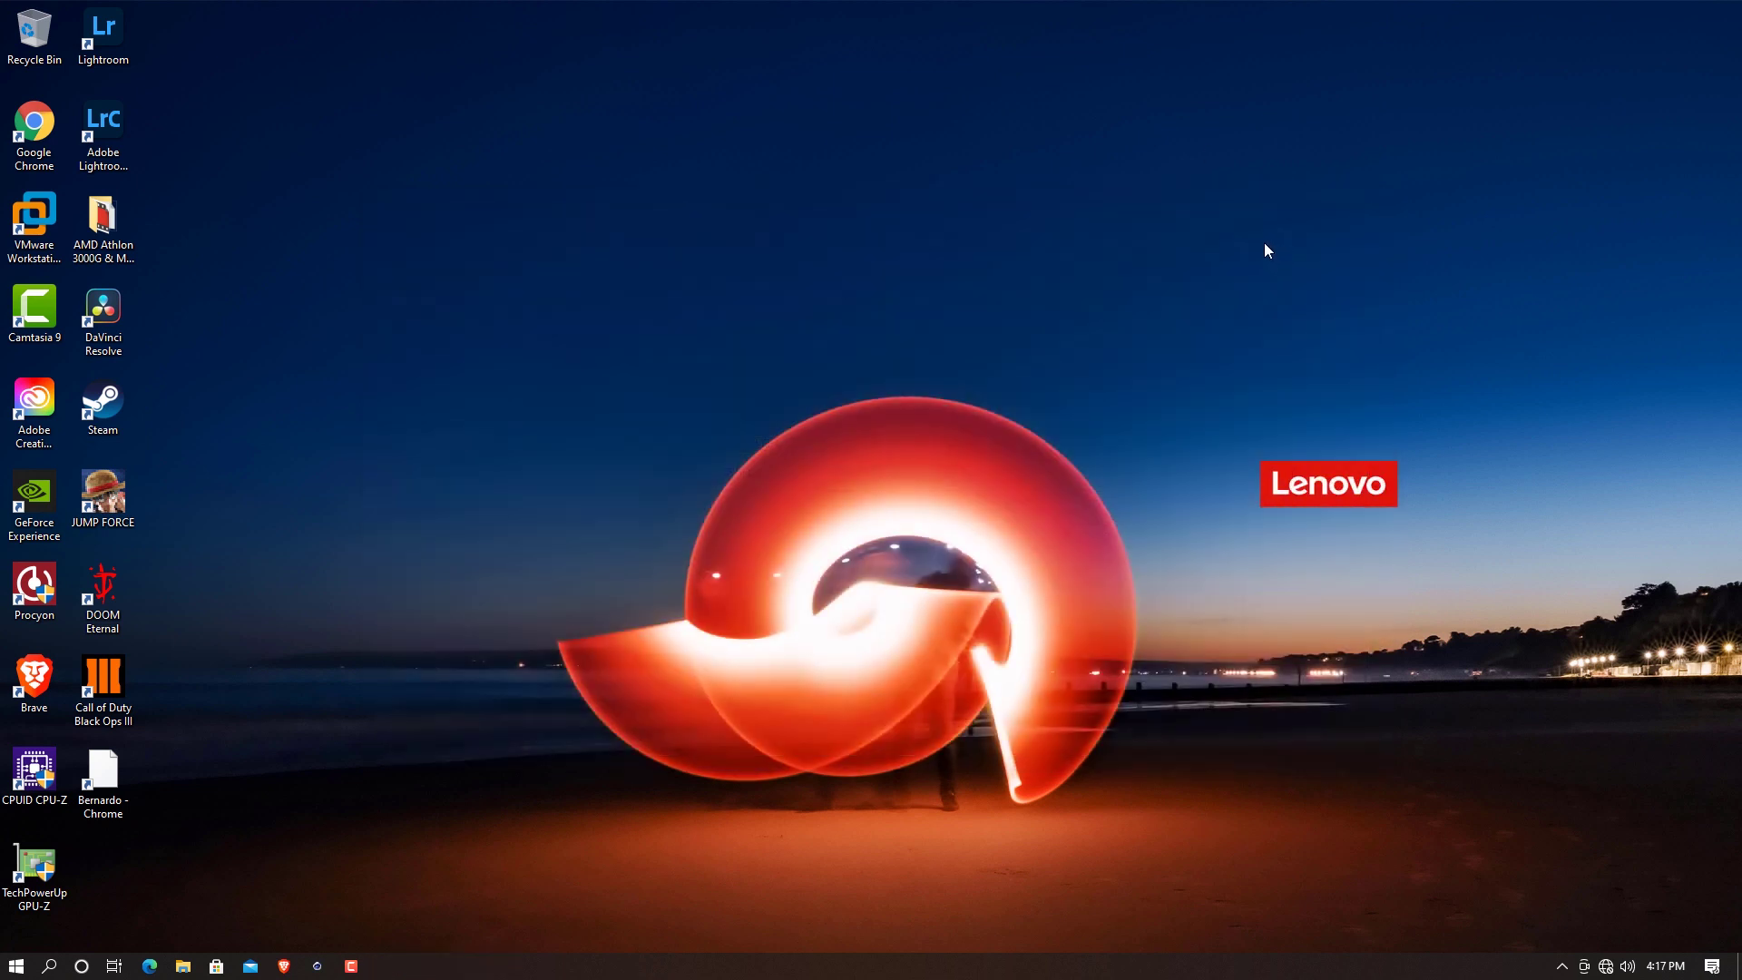
Launch Services, maximize it and scroll down to the Windows Update service
key(super)
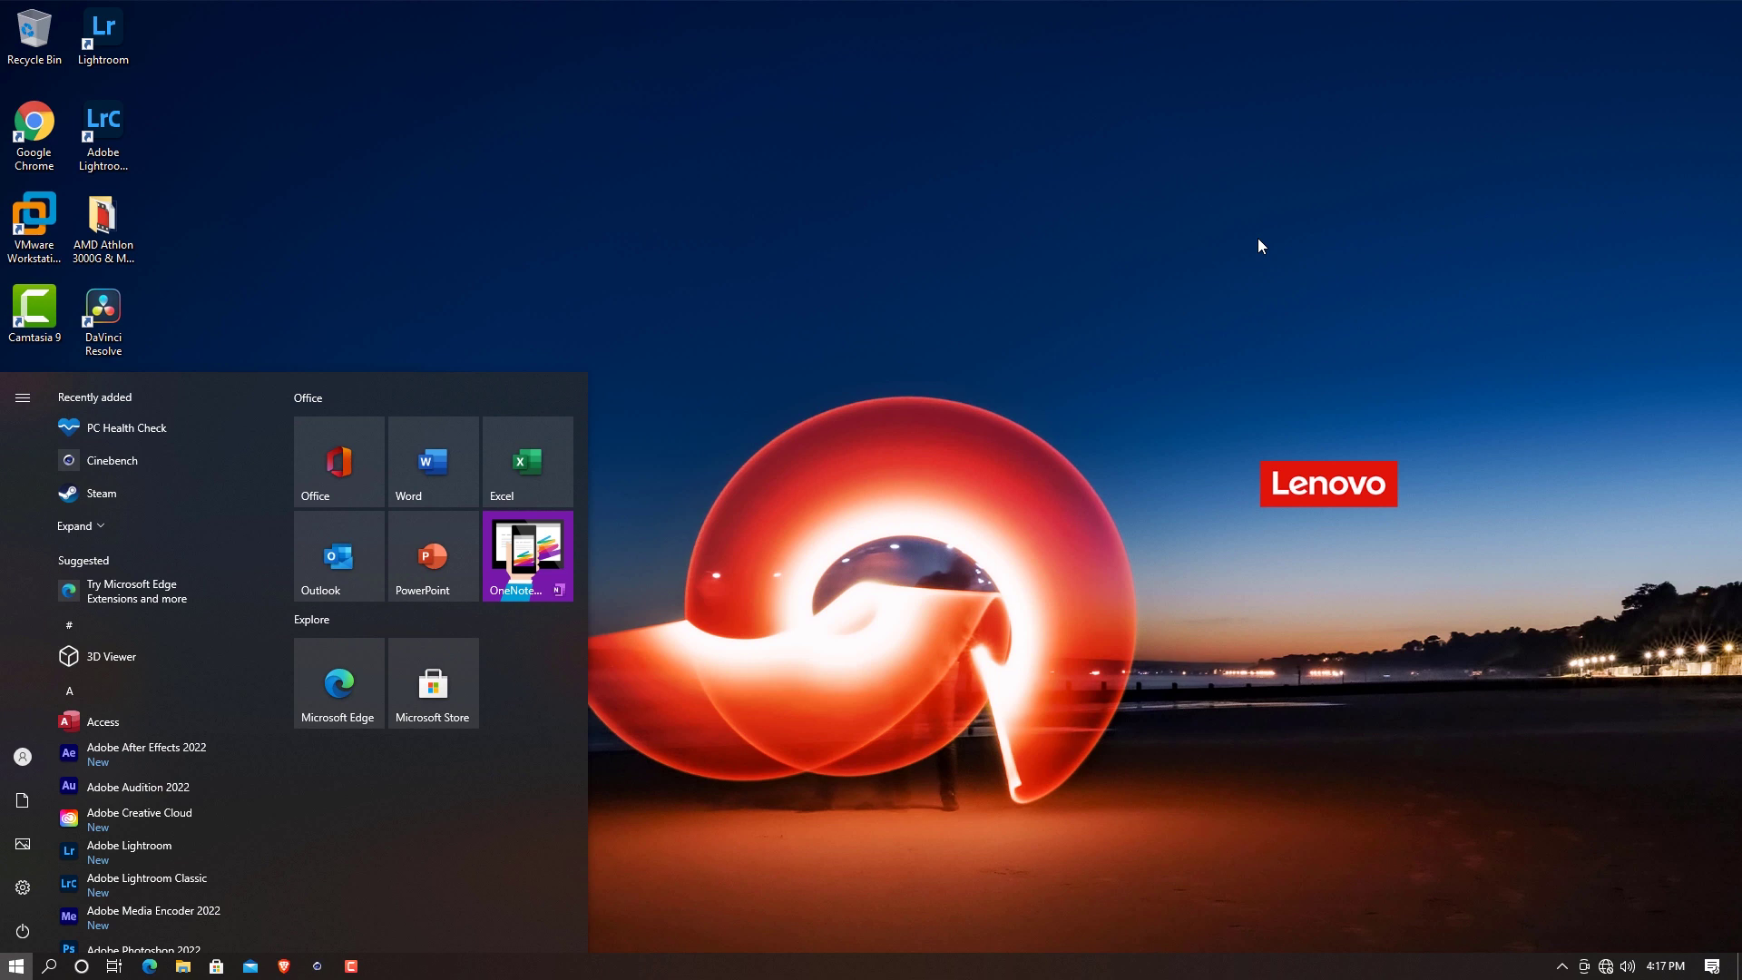
text(service)
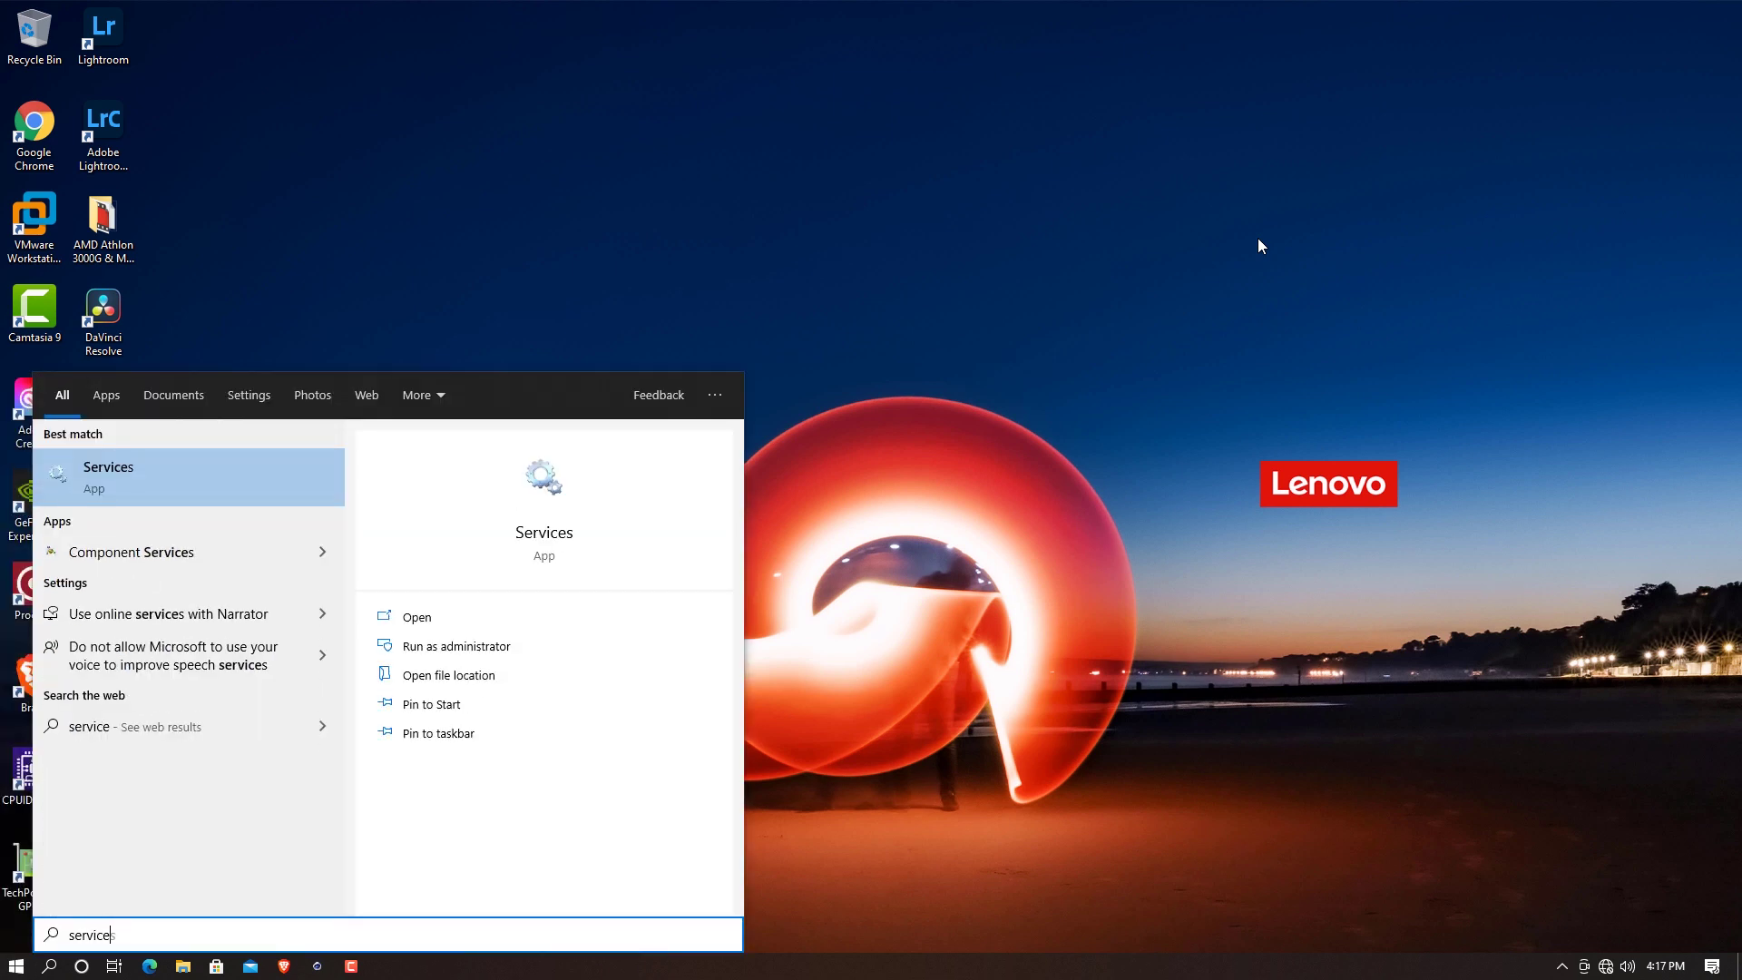
key(Return)
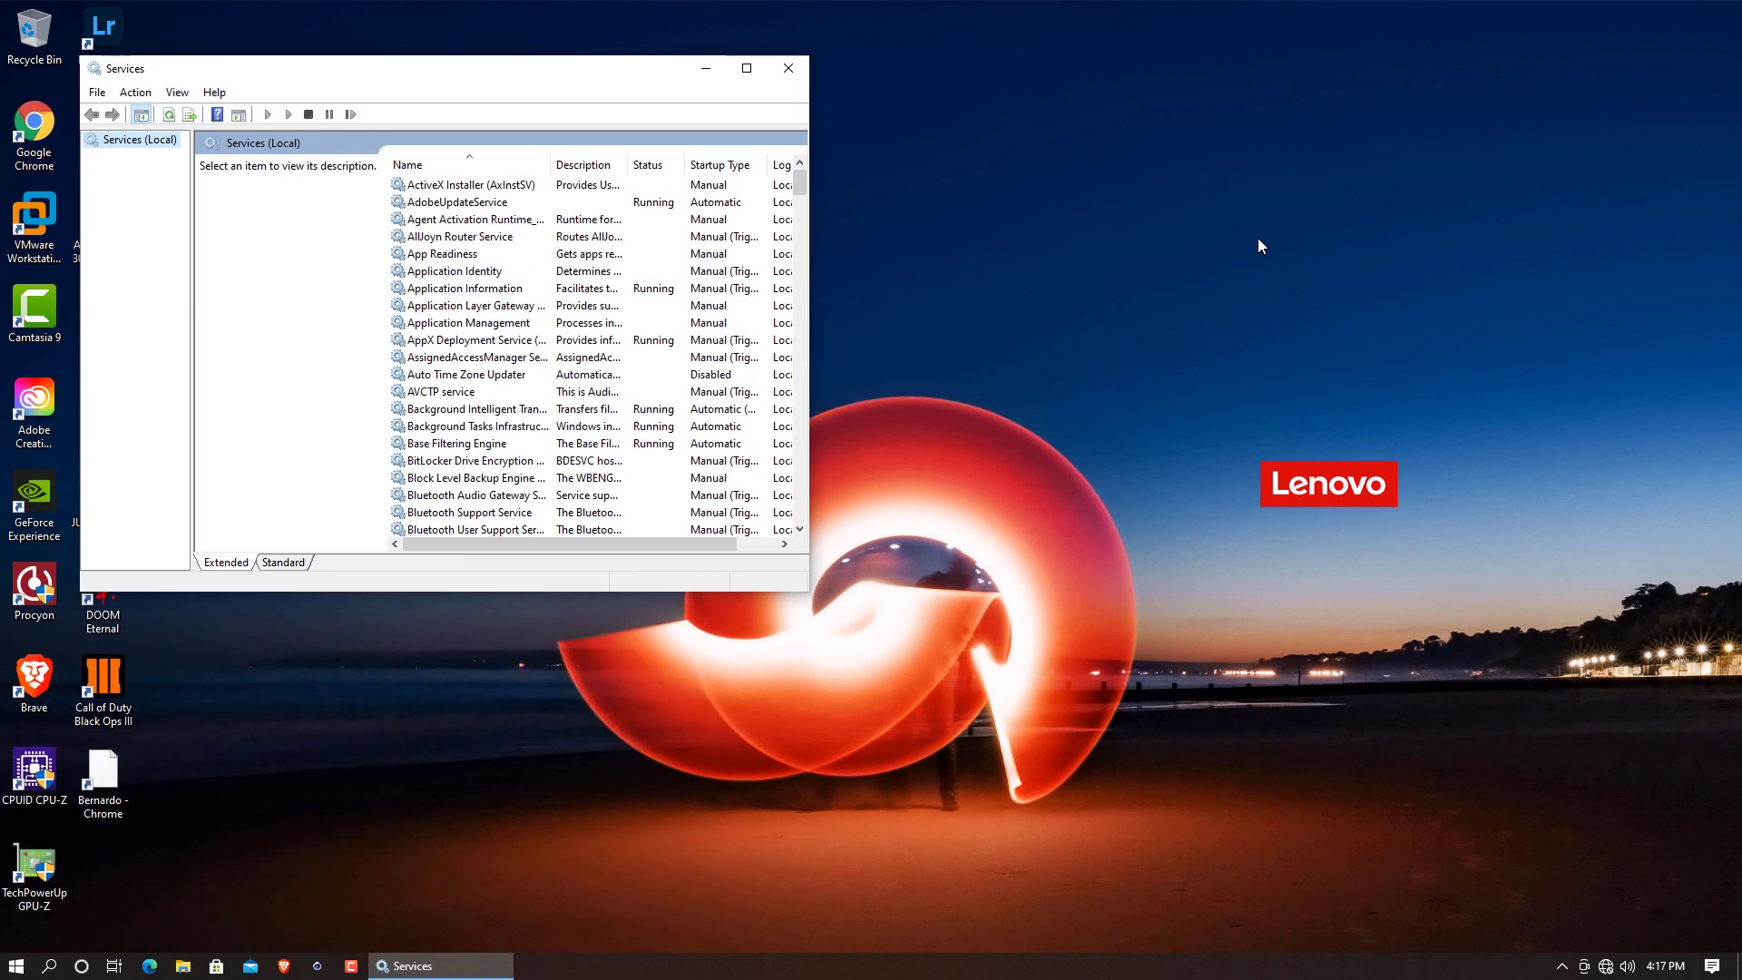
click(747, 68)
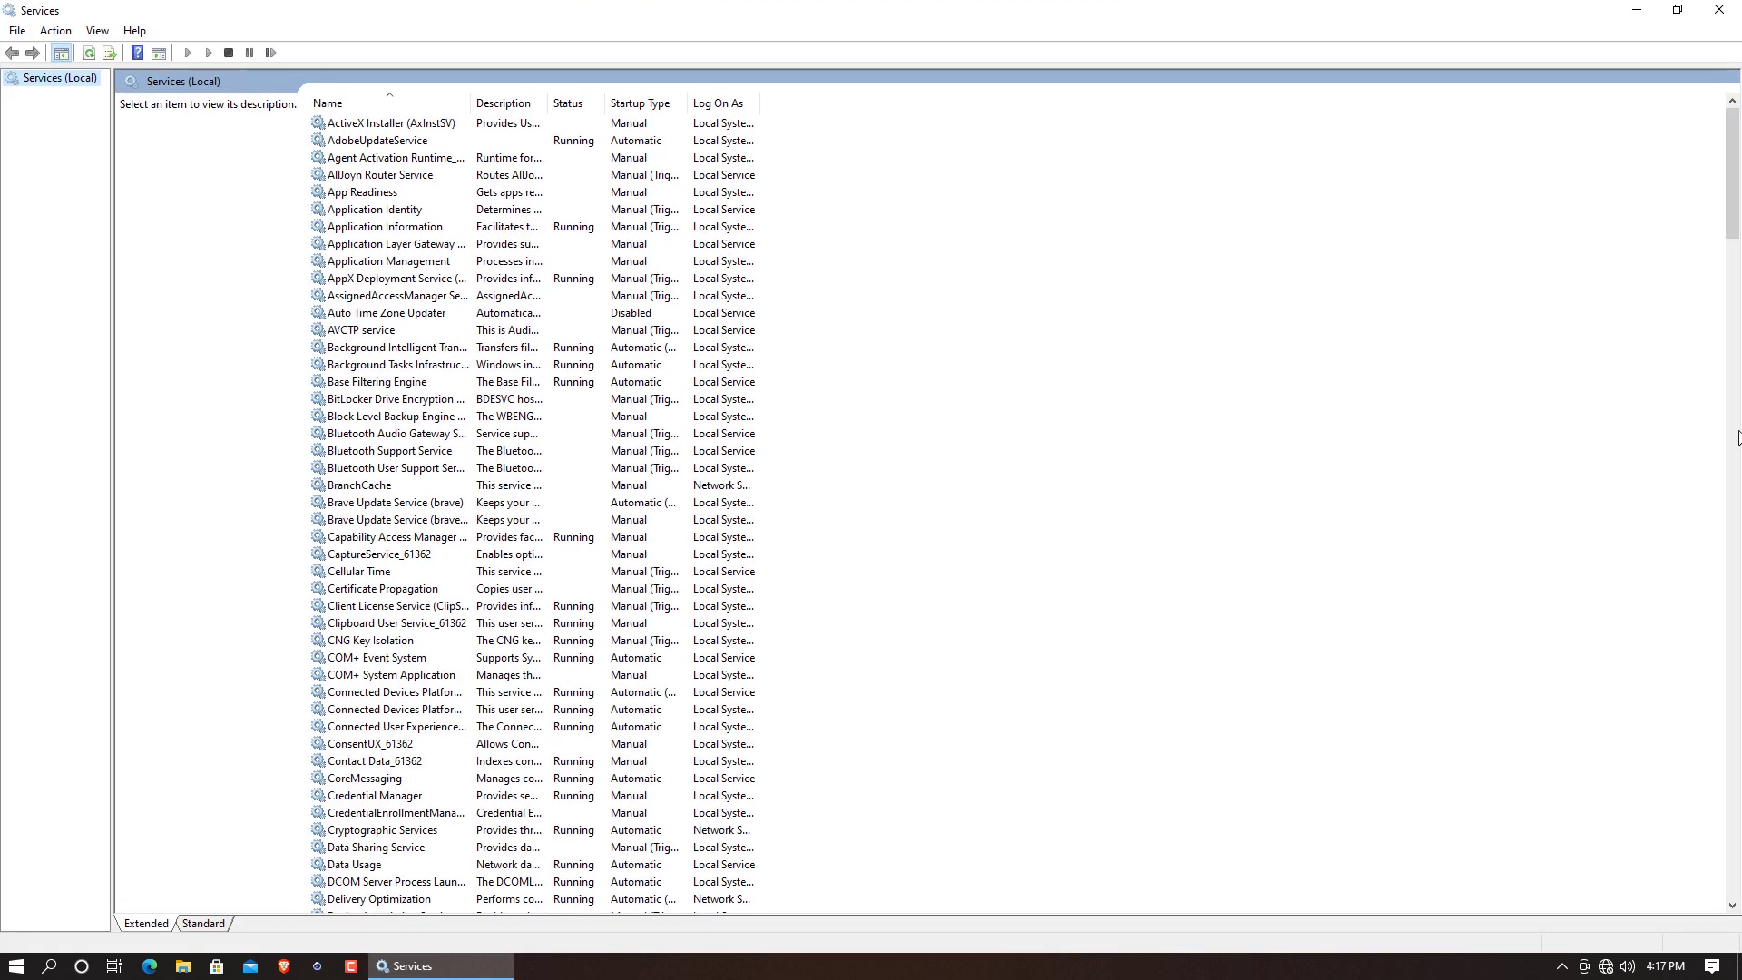
scroll(1739, 328, down, 7)
drag(1740, 328, 1740, 894)
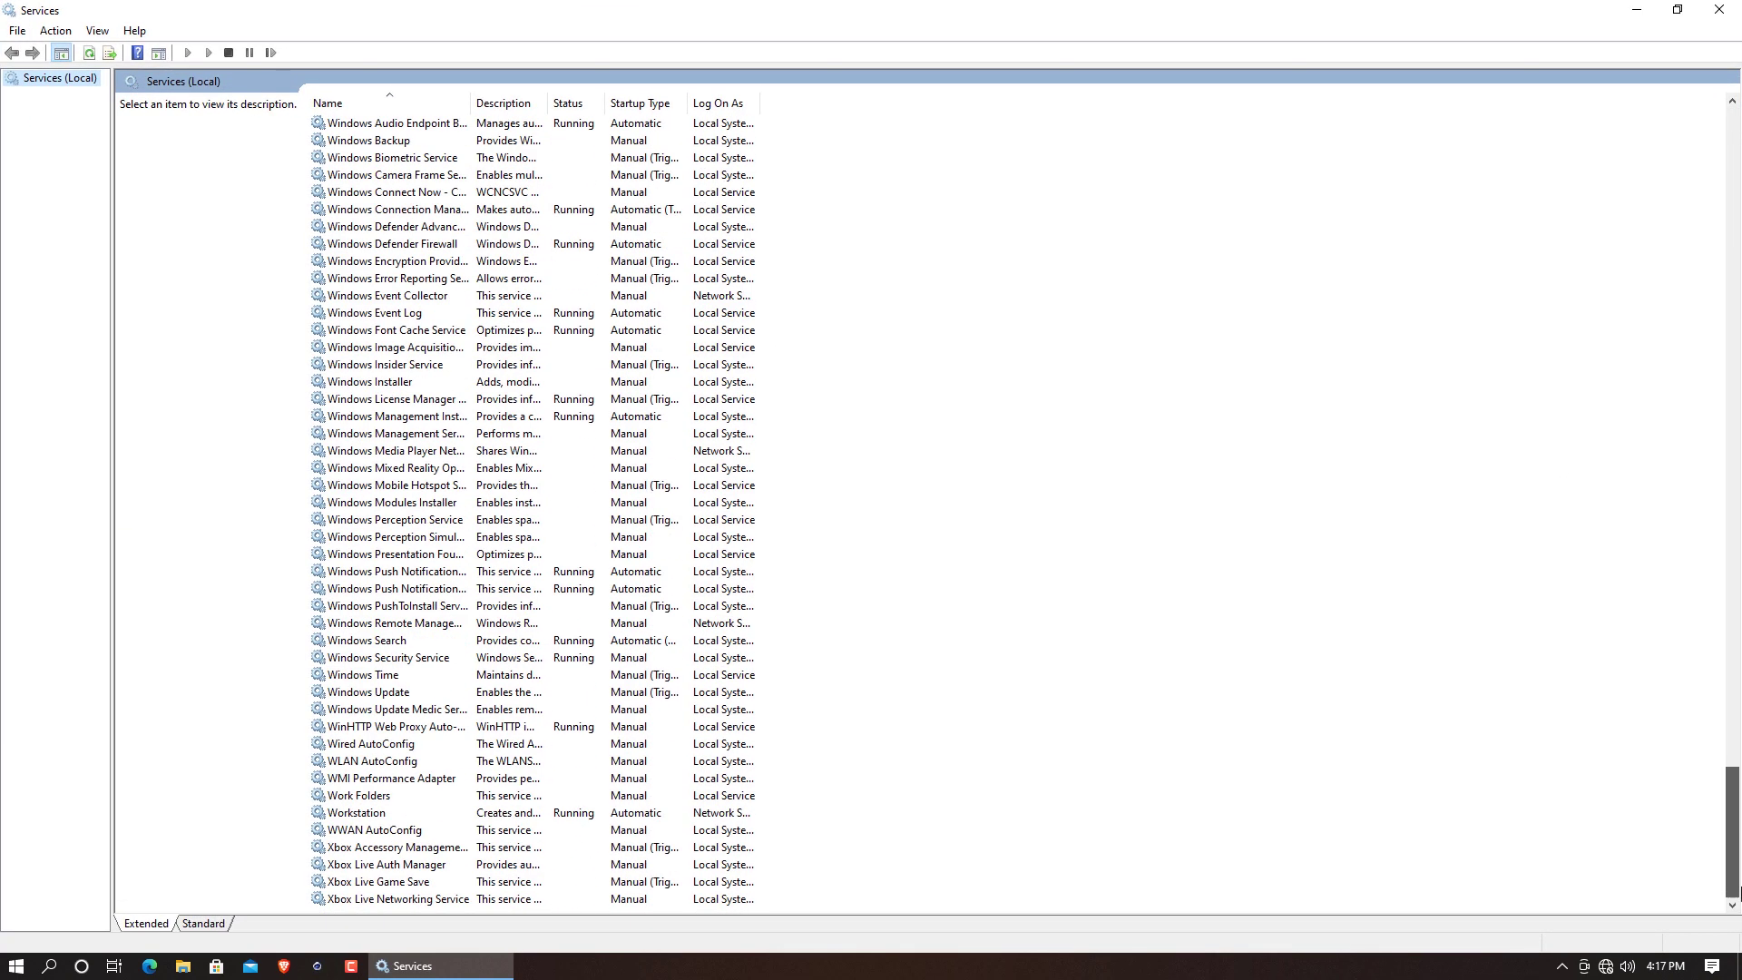
Set Windows Update's startup type to Disabled, apply it, and close Services
click(356, 695)
right_click(371, 694)
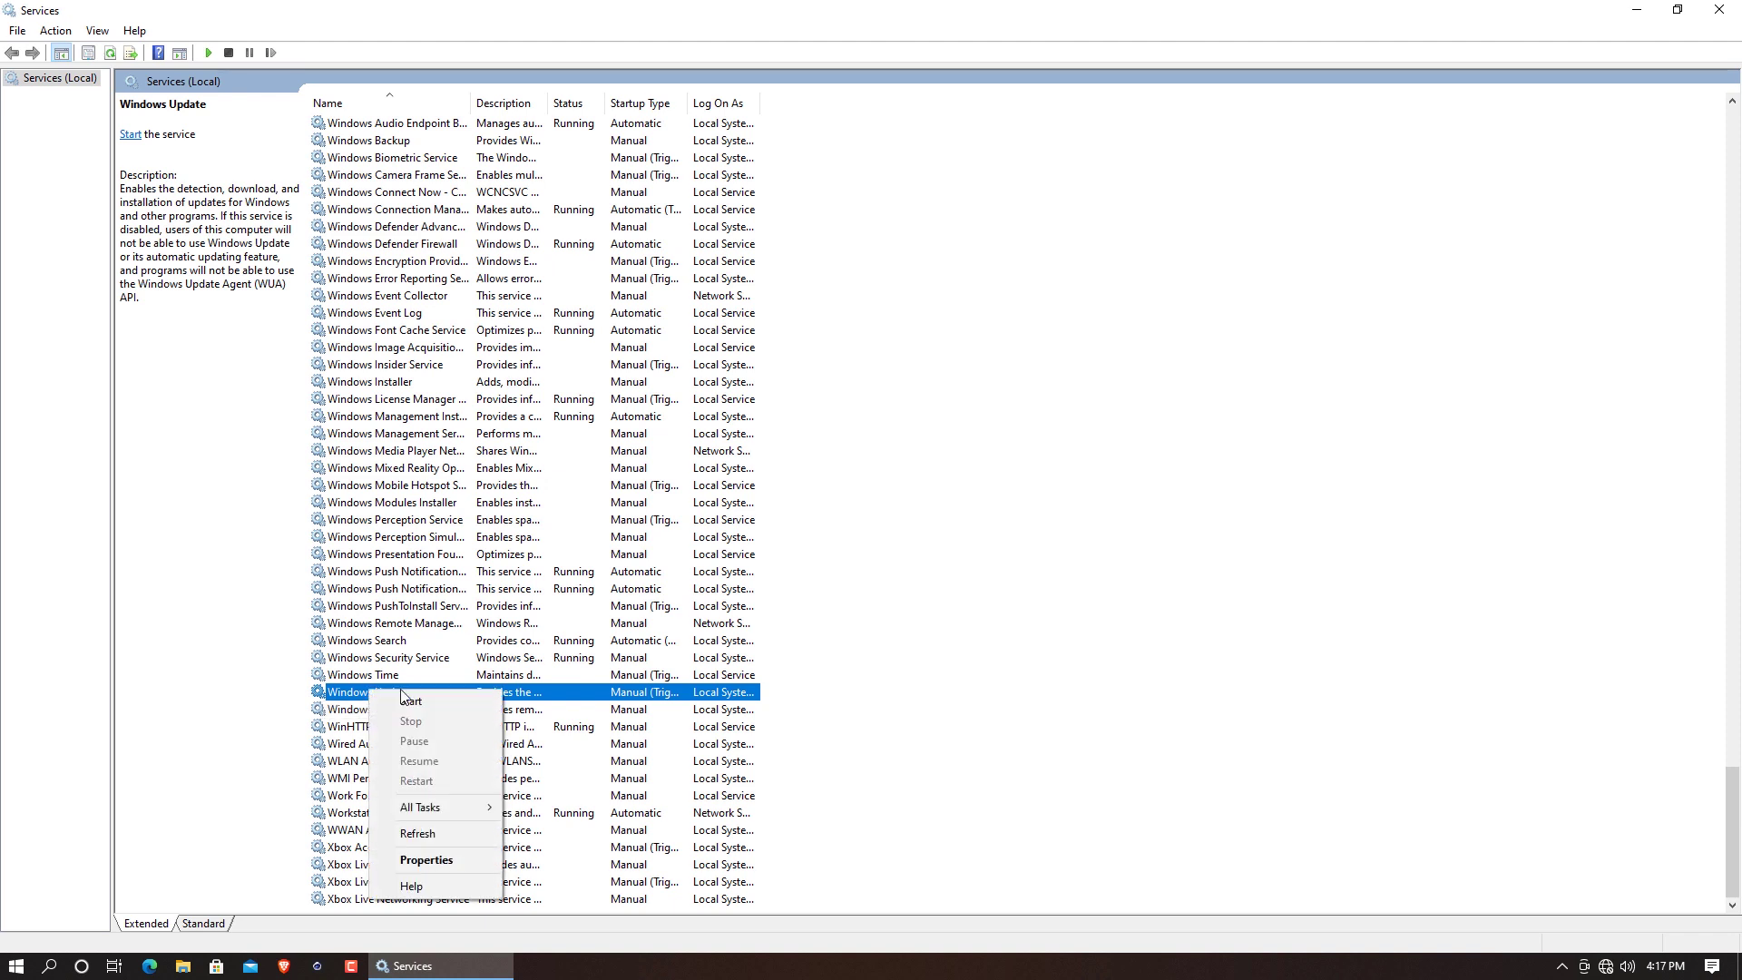
click(452, 859)
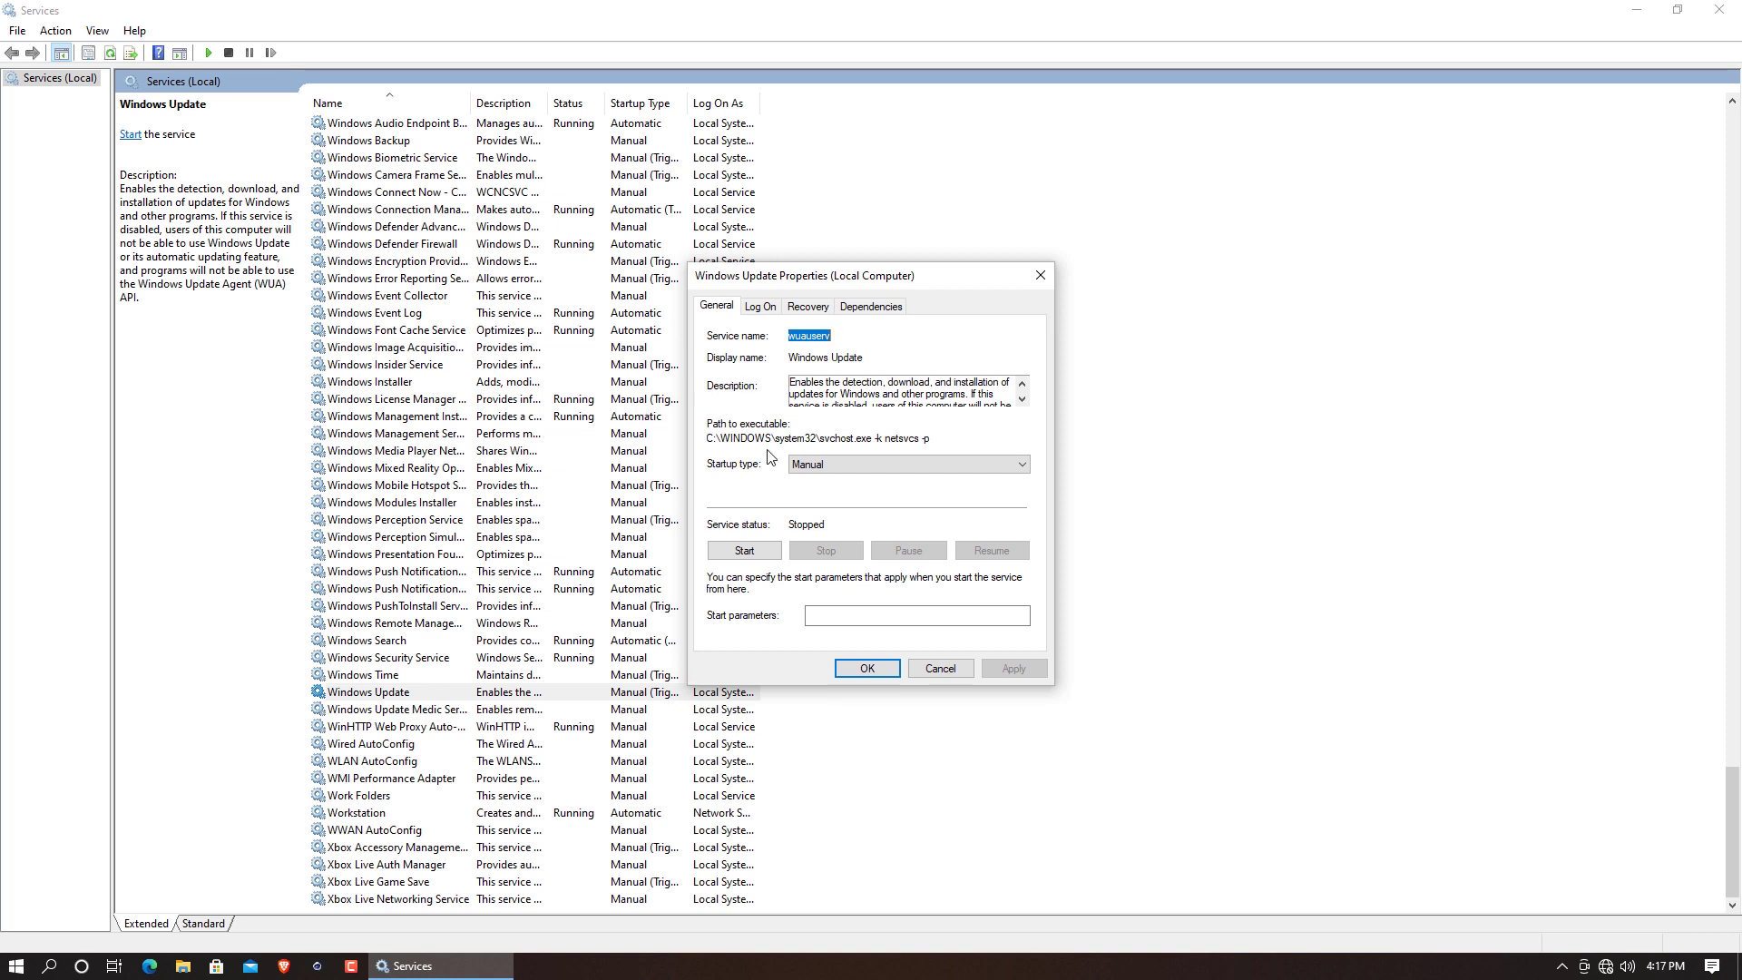
click(802, 467)
click(810, 517)
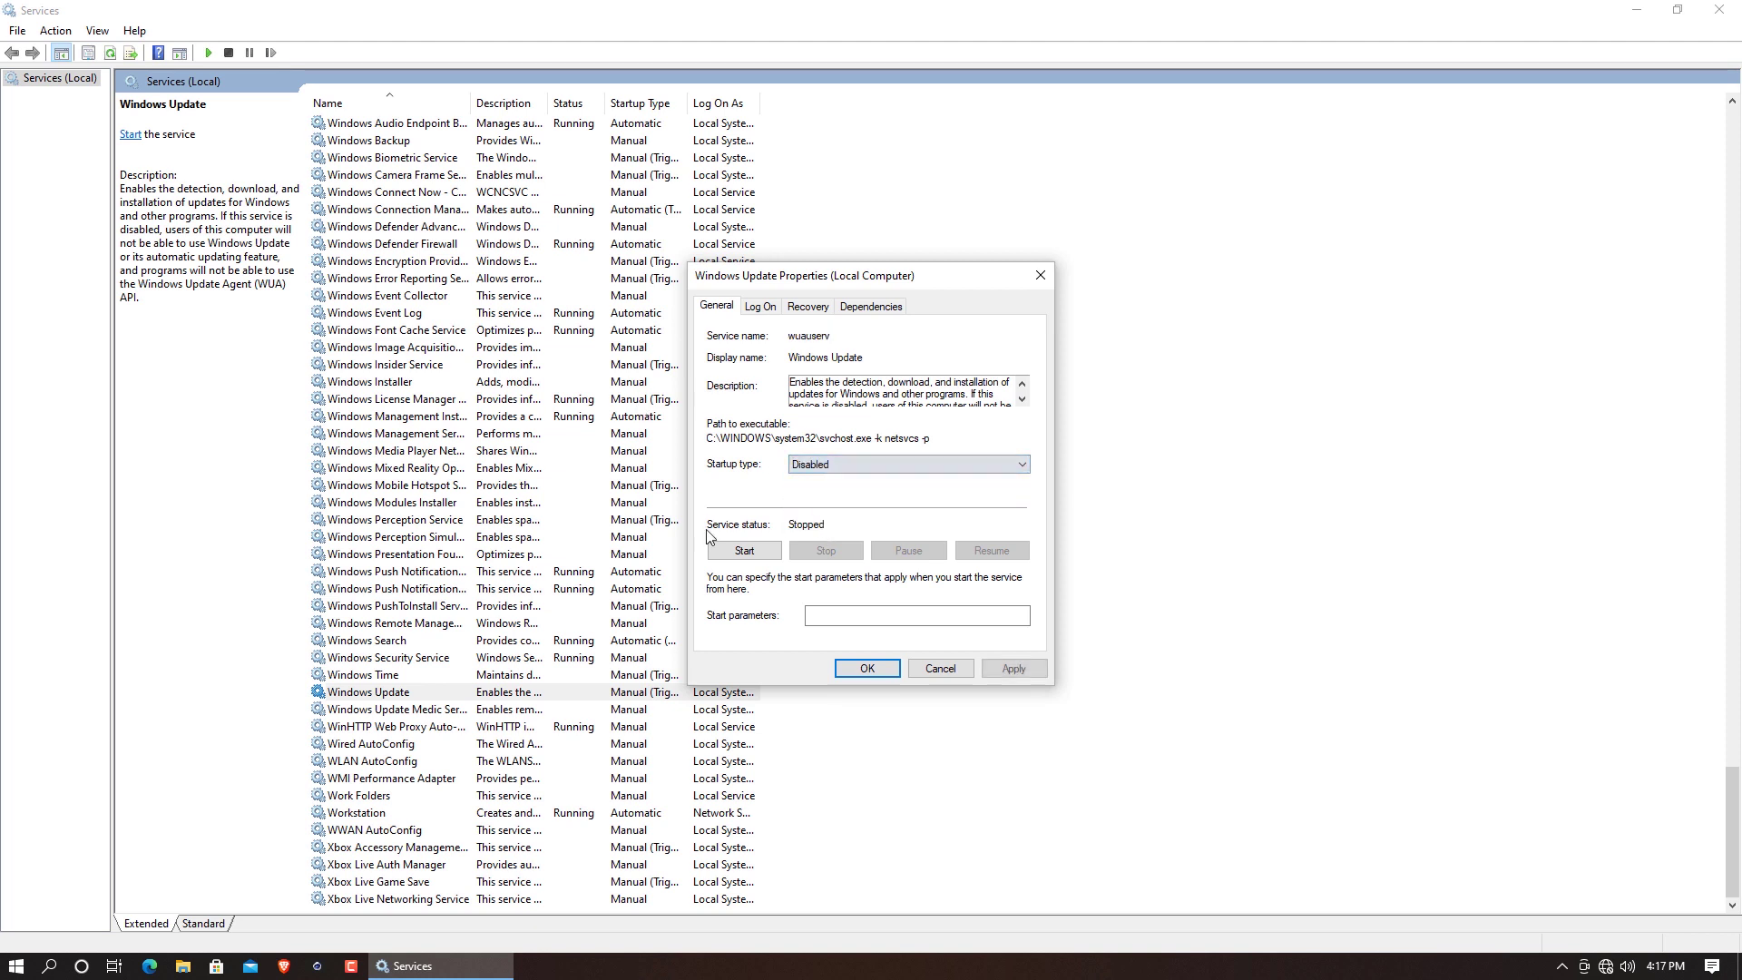
click(1029, 675)
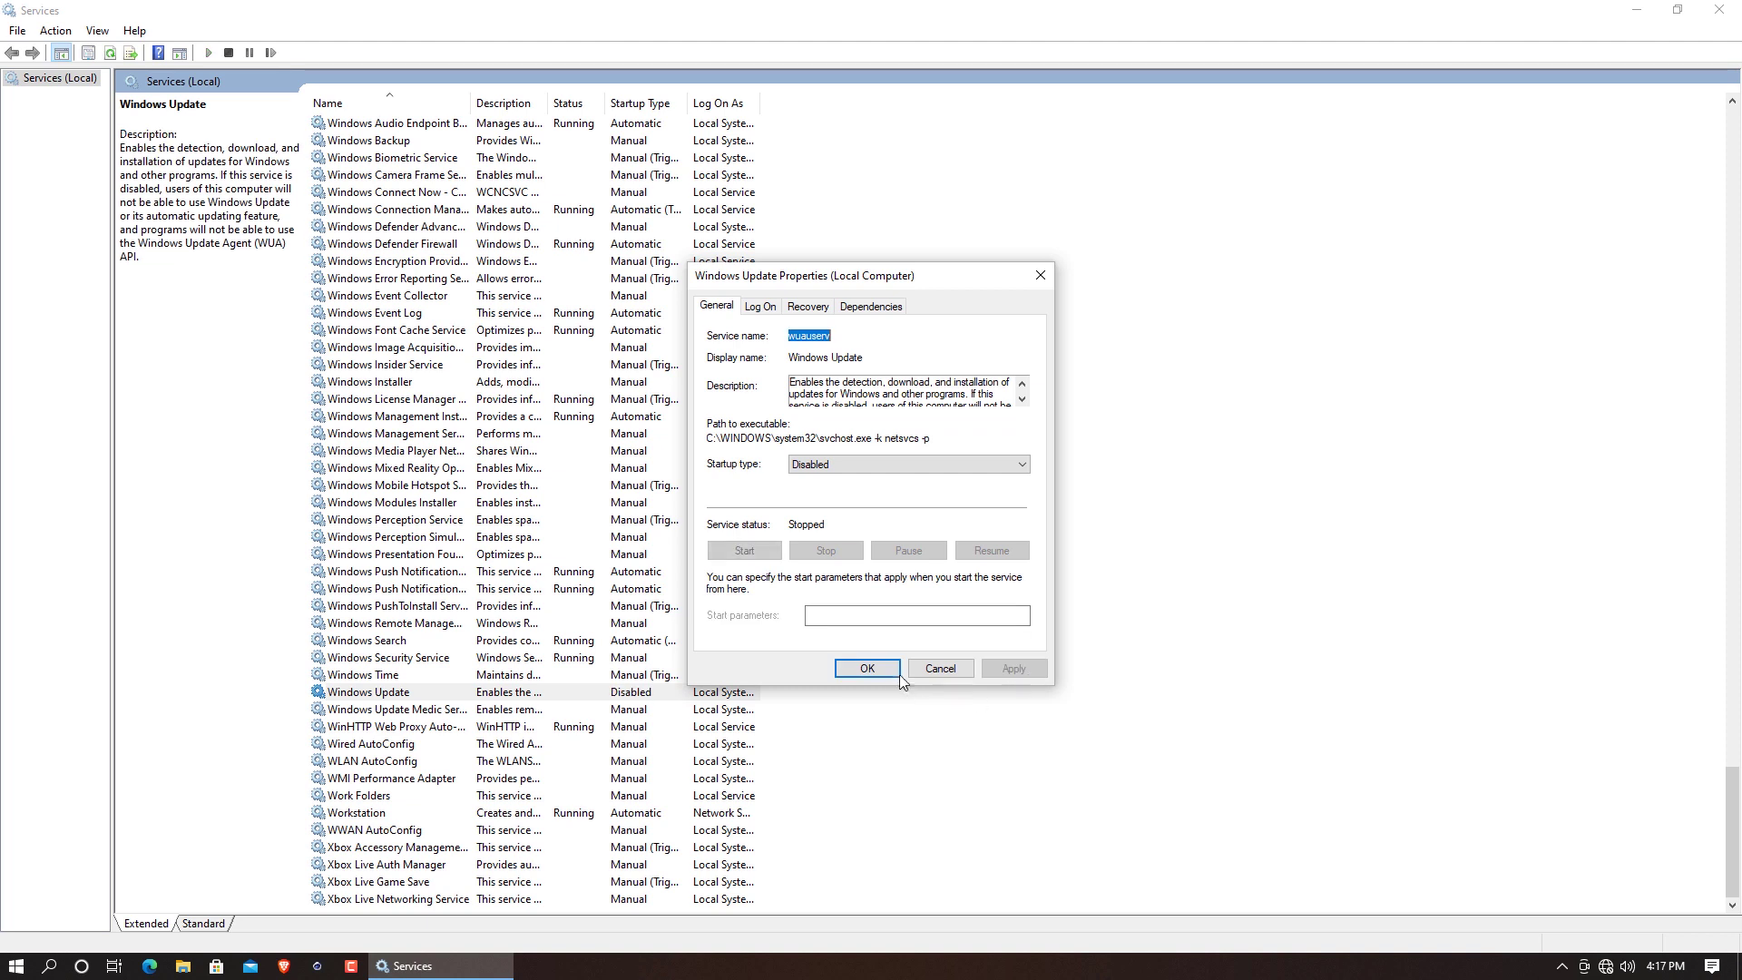
click(873, 669)
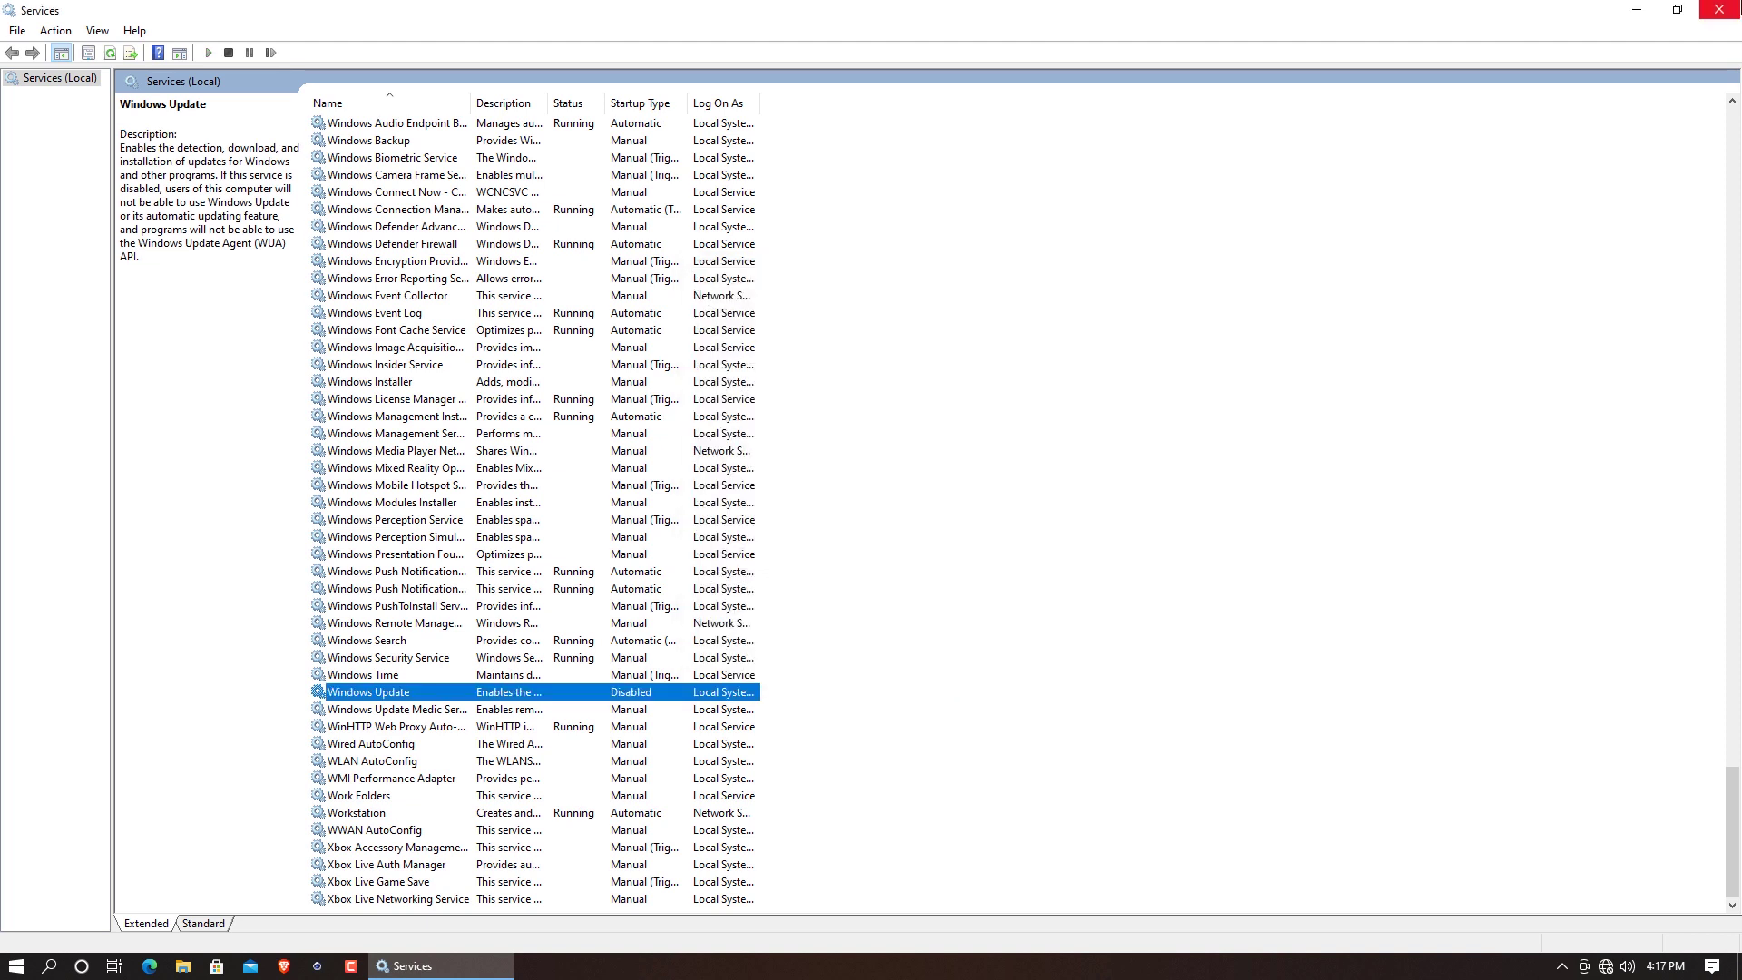
click(1718, 9)
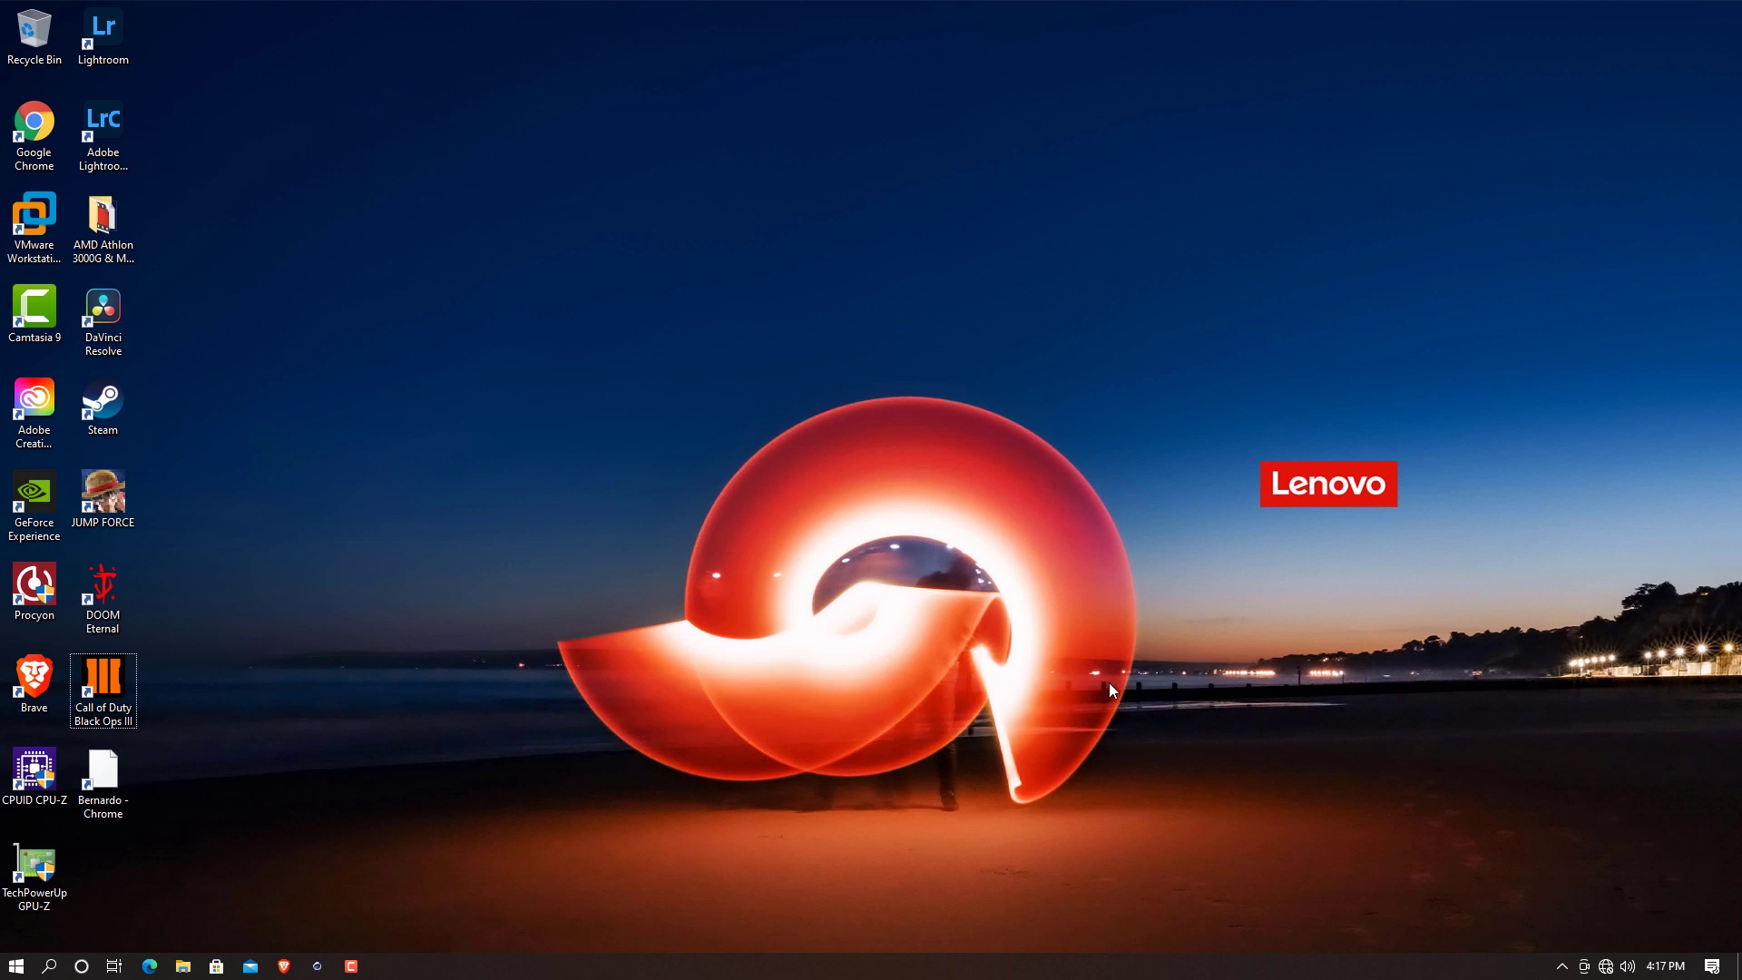
Pause updates for 7 days, then extend the pause until Saturday, November 20, 2021
key(super+i)
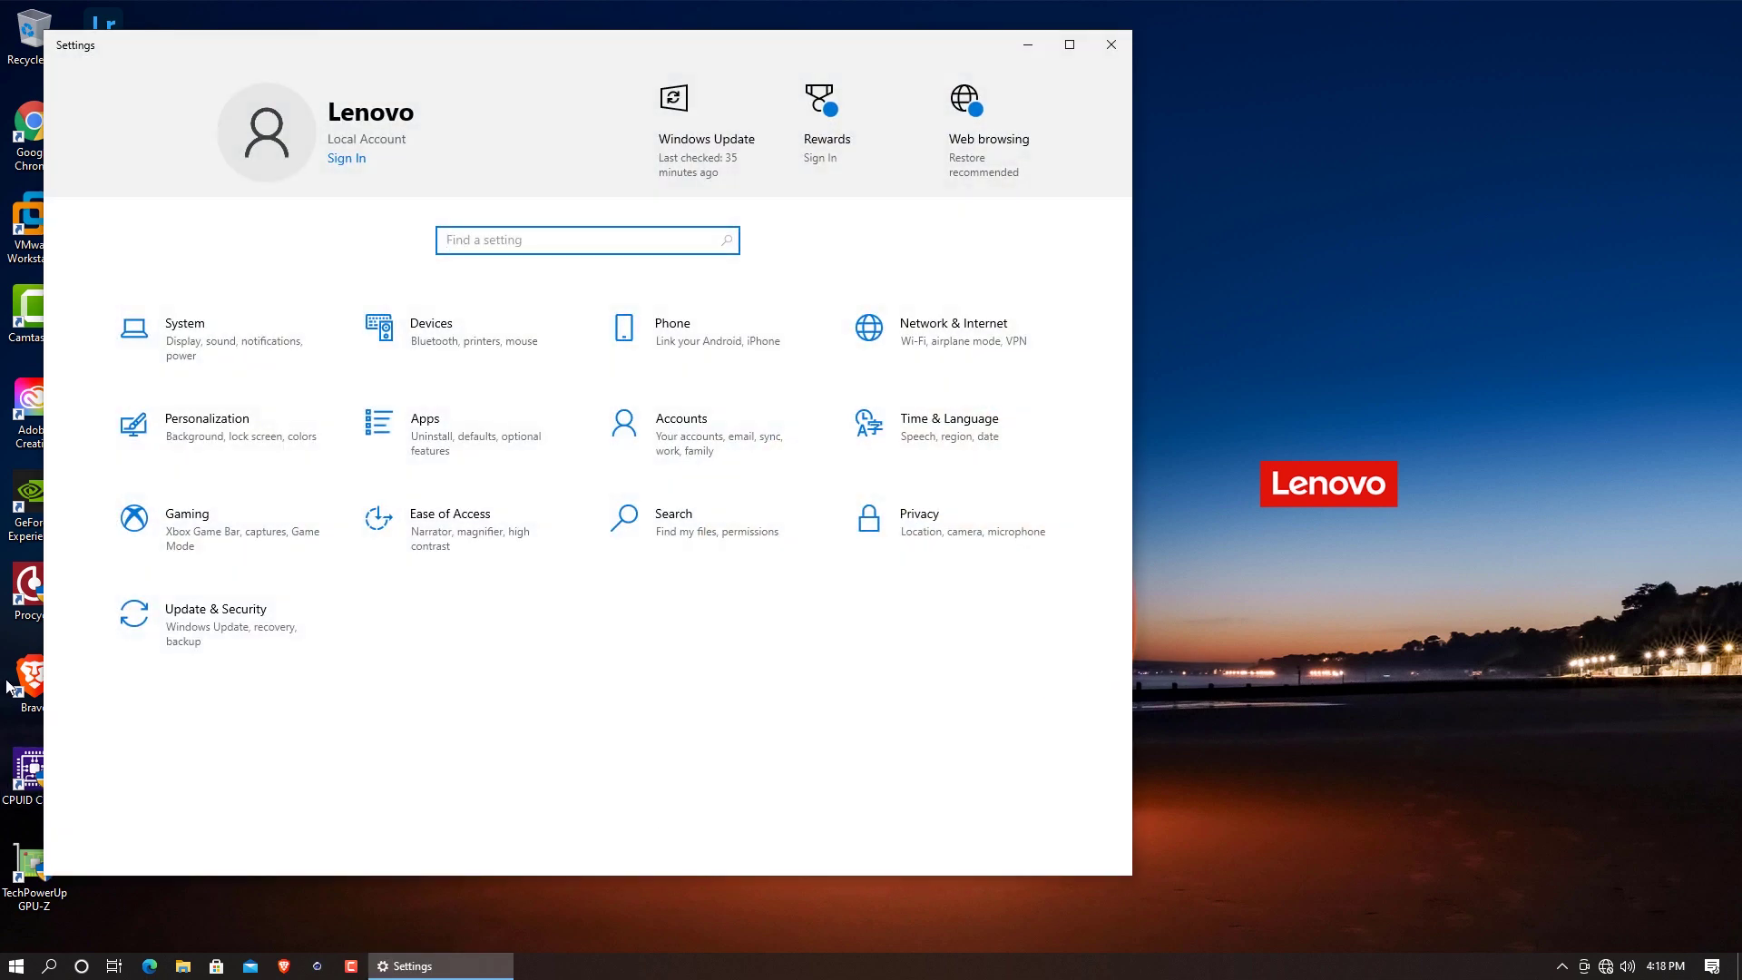
click(239, 643)
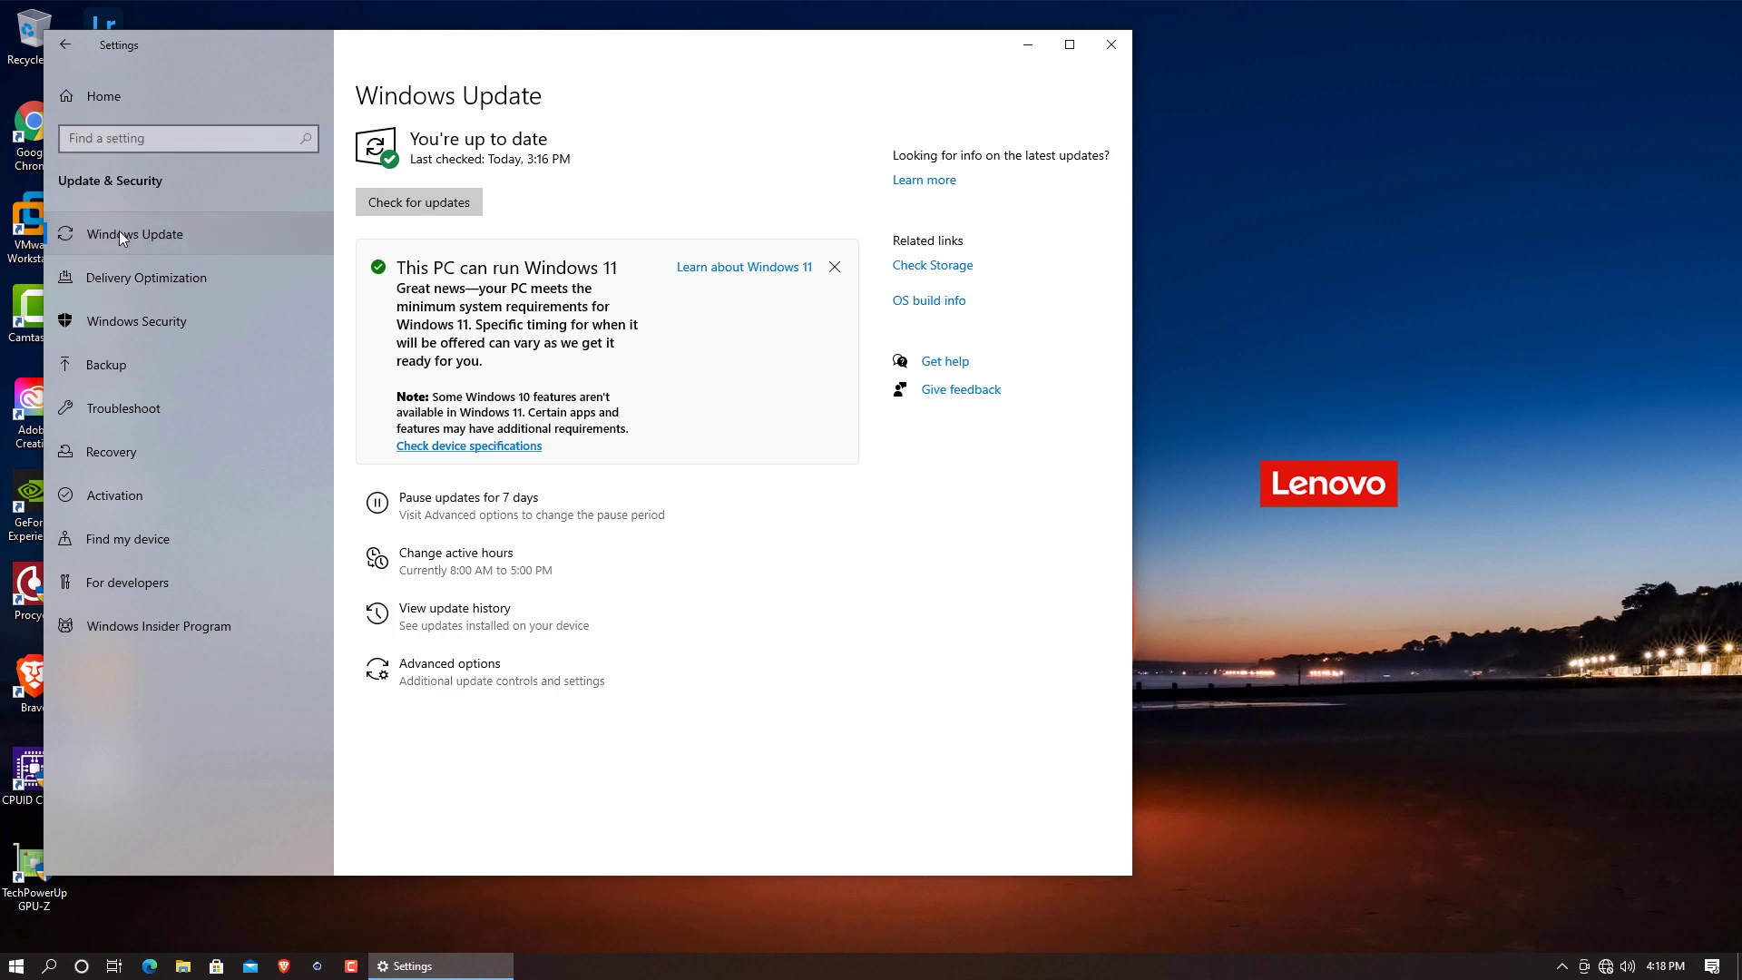
click(463, 522)
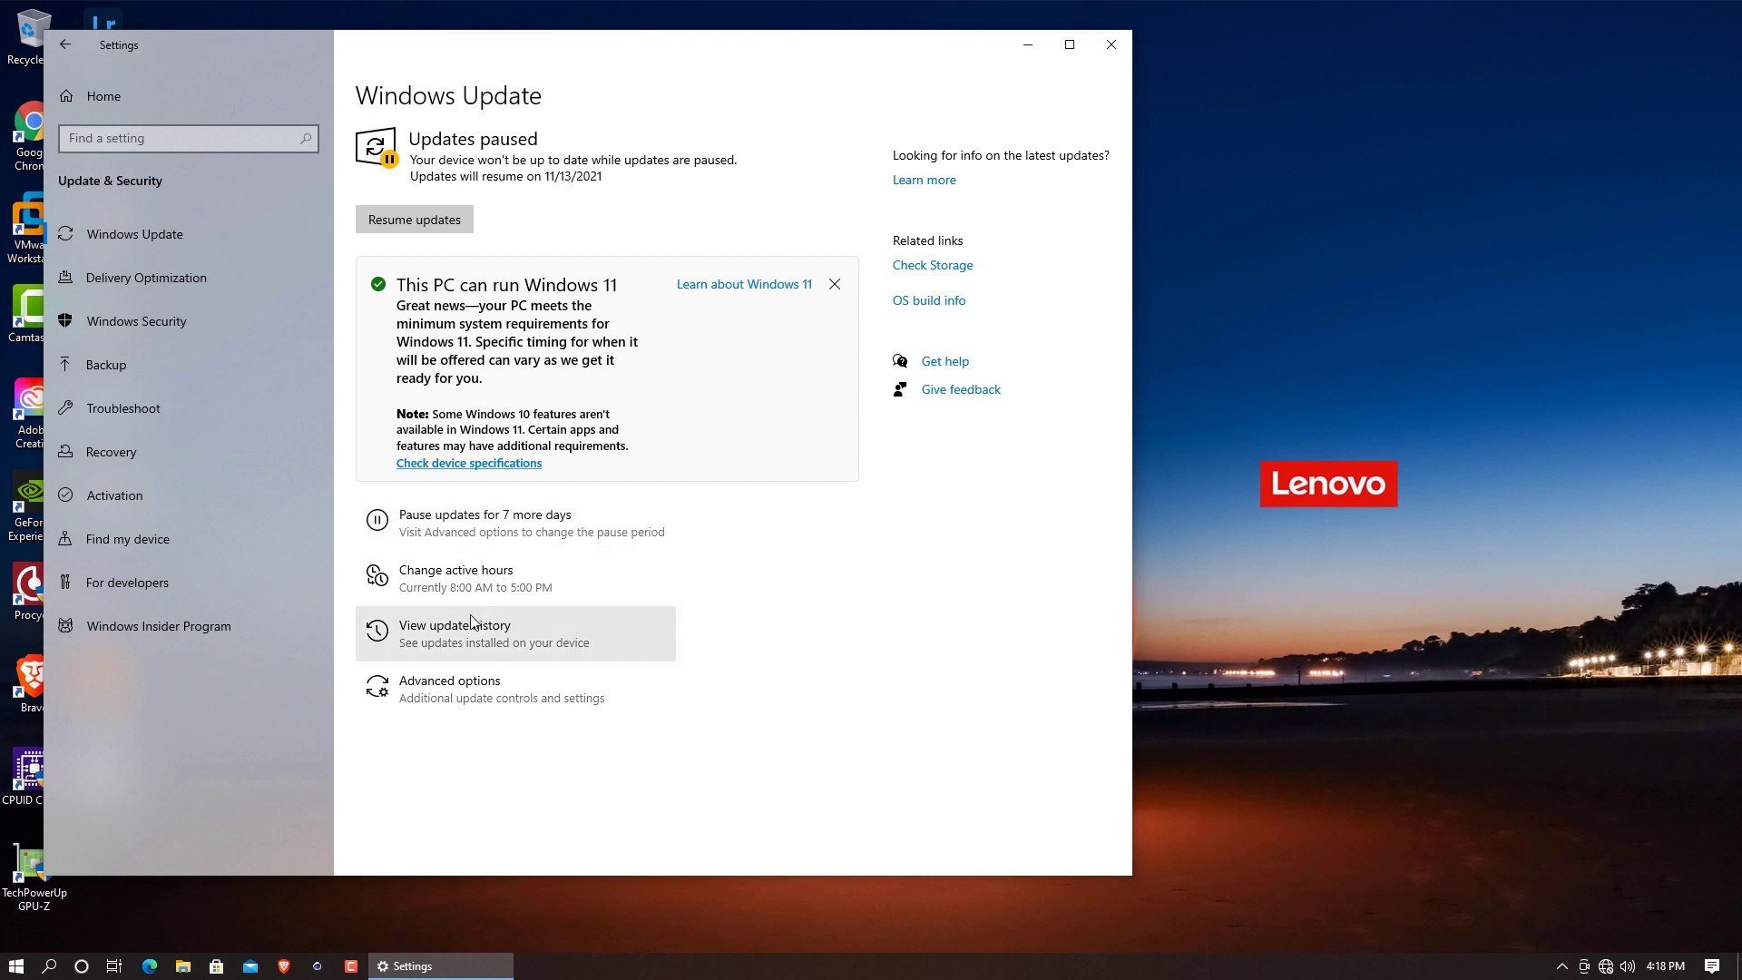
click(512, 713)
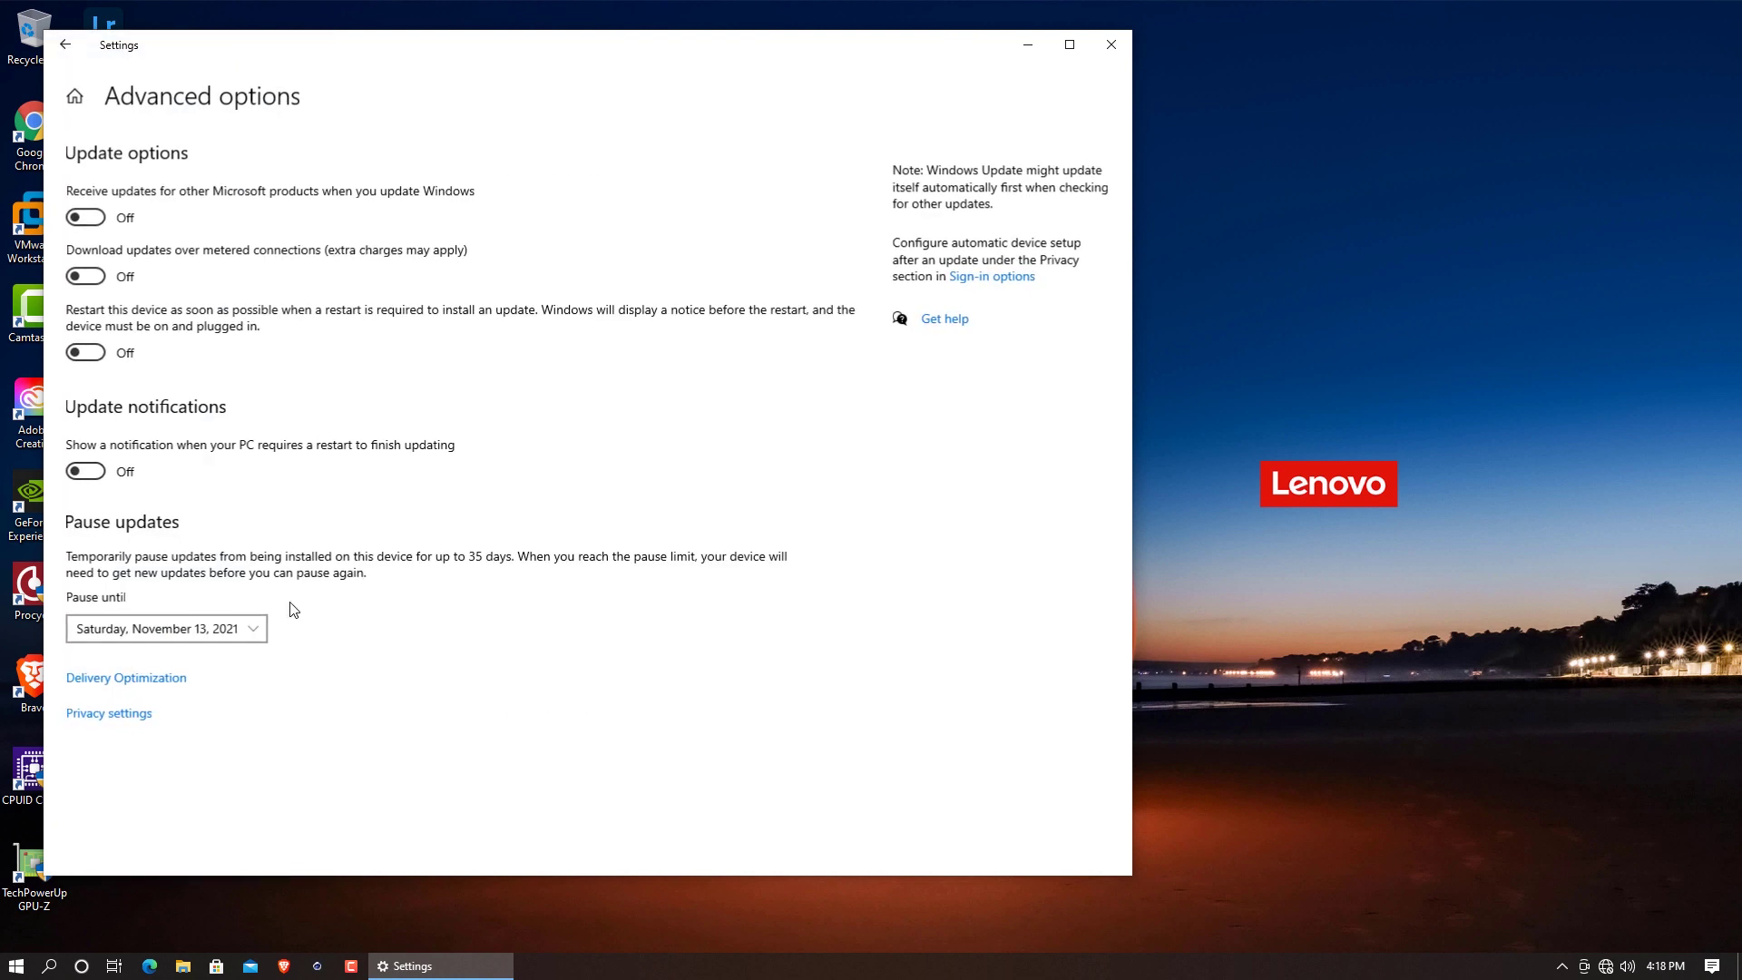
click(266, 630)
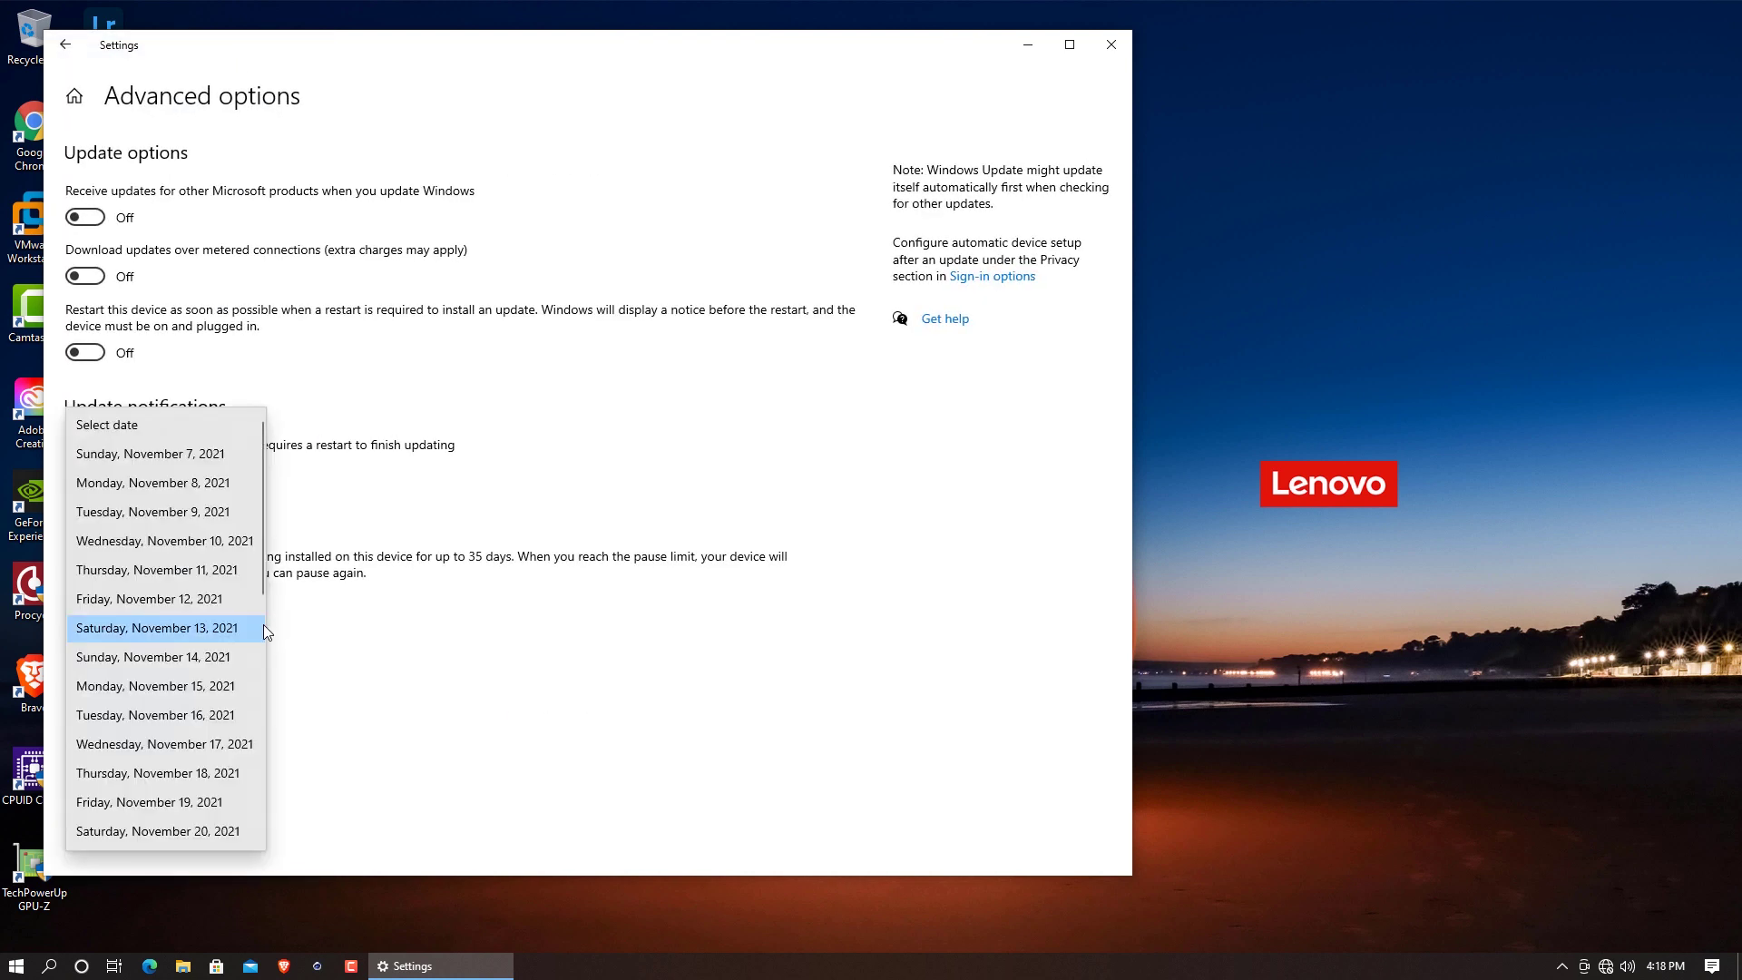
click(208, 837)
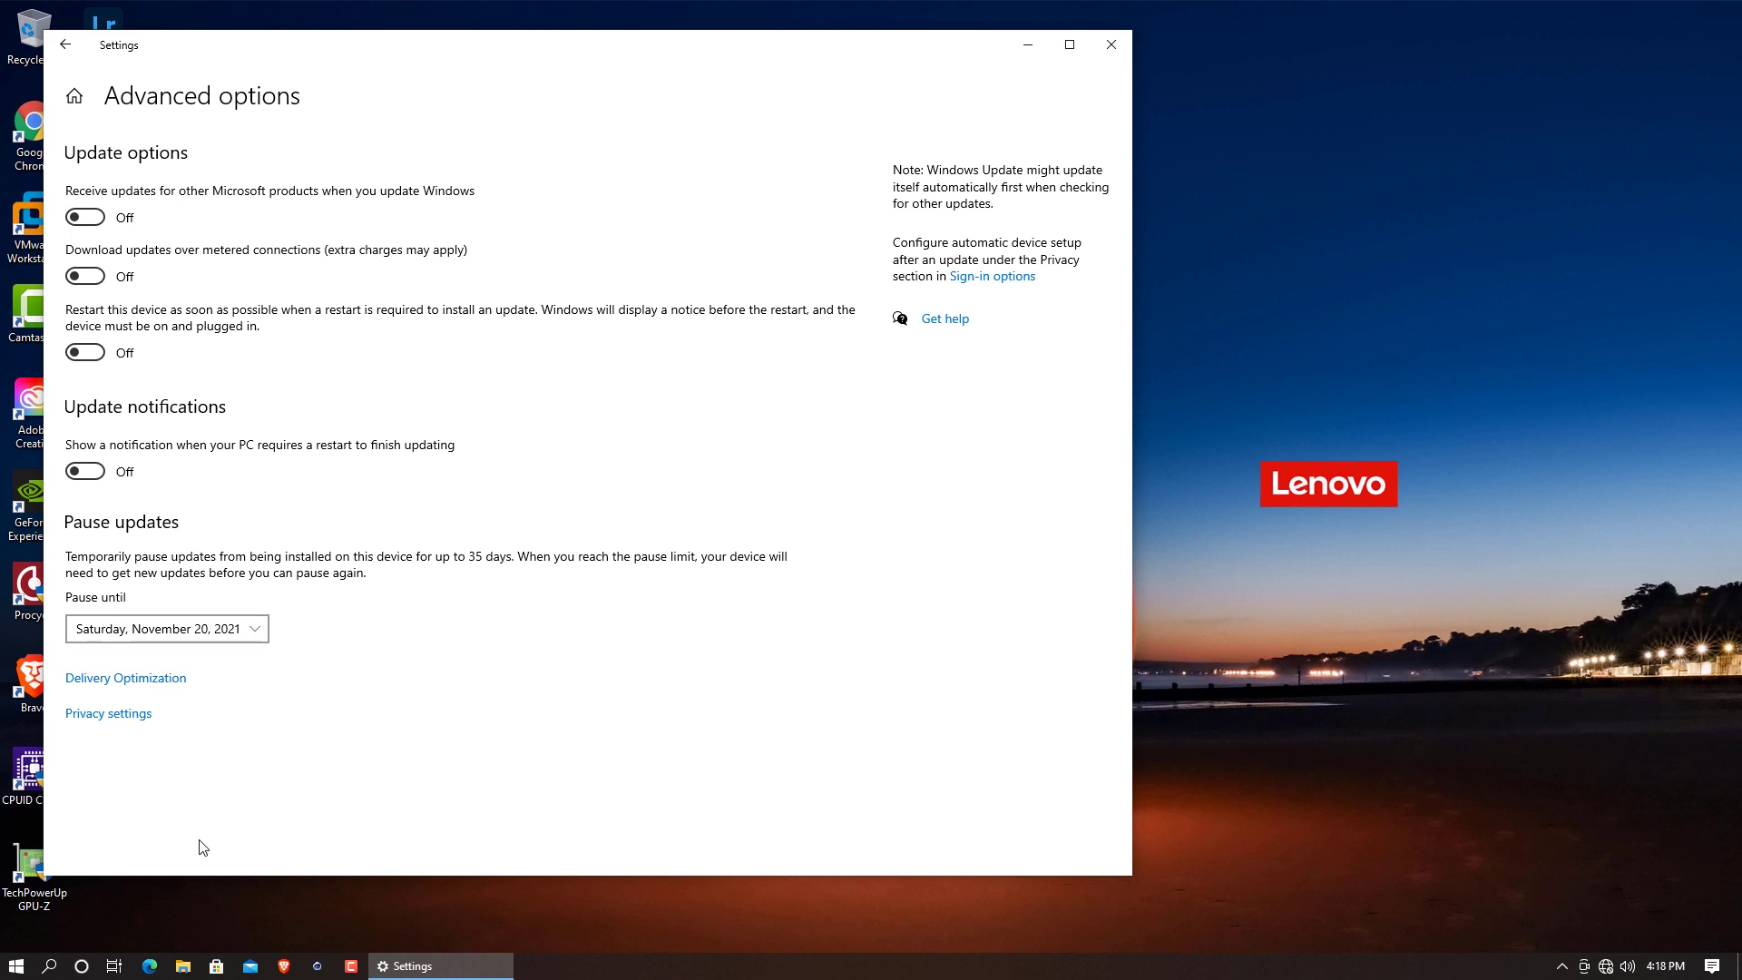
click(1111, 44)
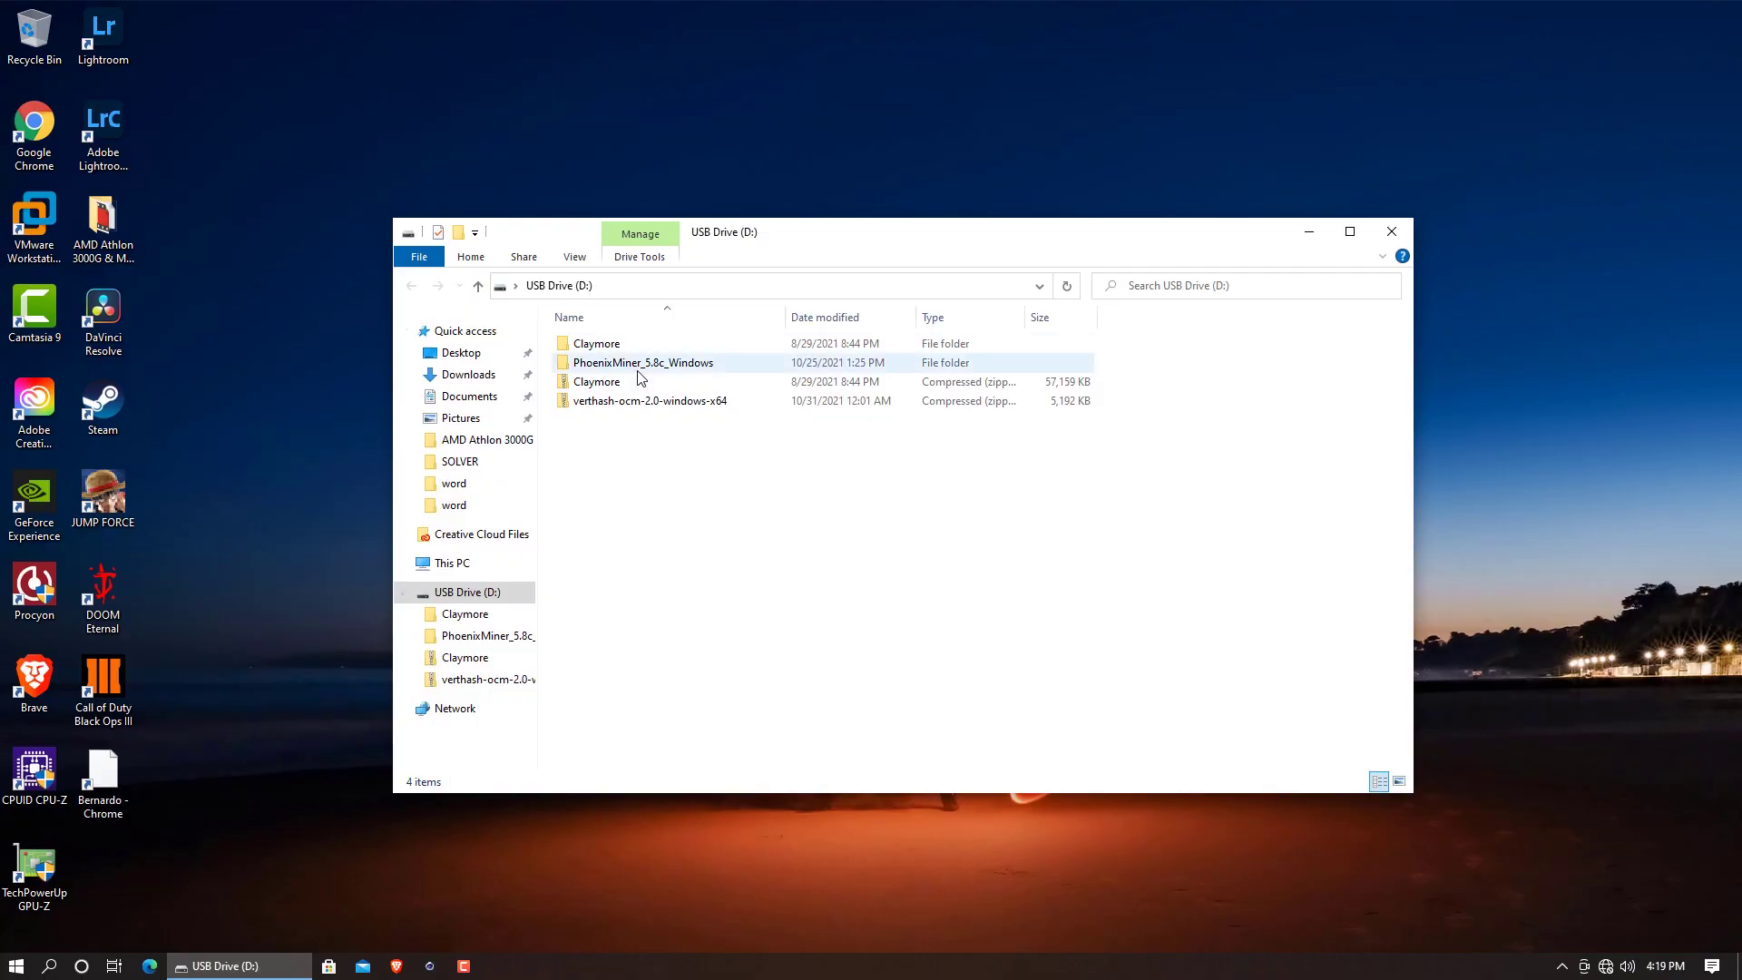
Select the PhoenixMiner_5.8c_Windows folder on USB Drive (D:)
click(638, 364)
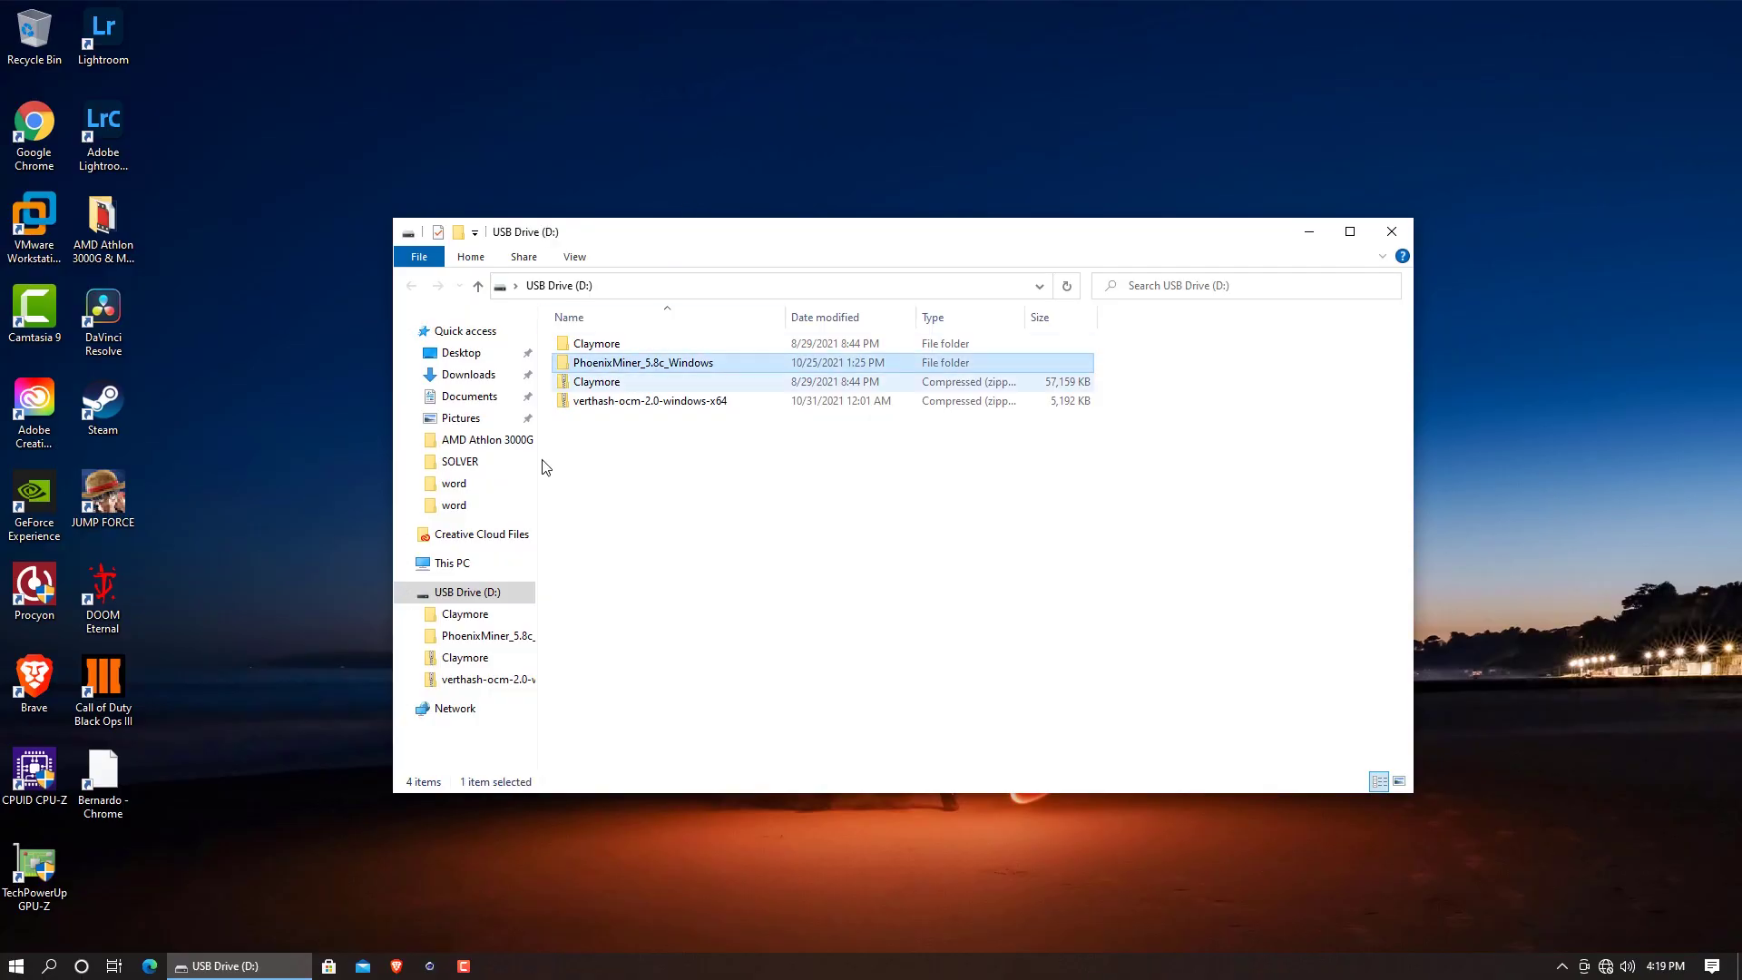
Copy 'PhoenixMiner' from the USB folder's name and create a desktop folder with that name
click(638, 364)
click(642, 363)
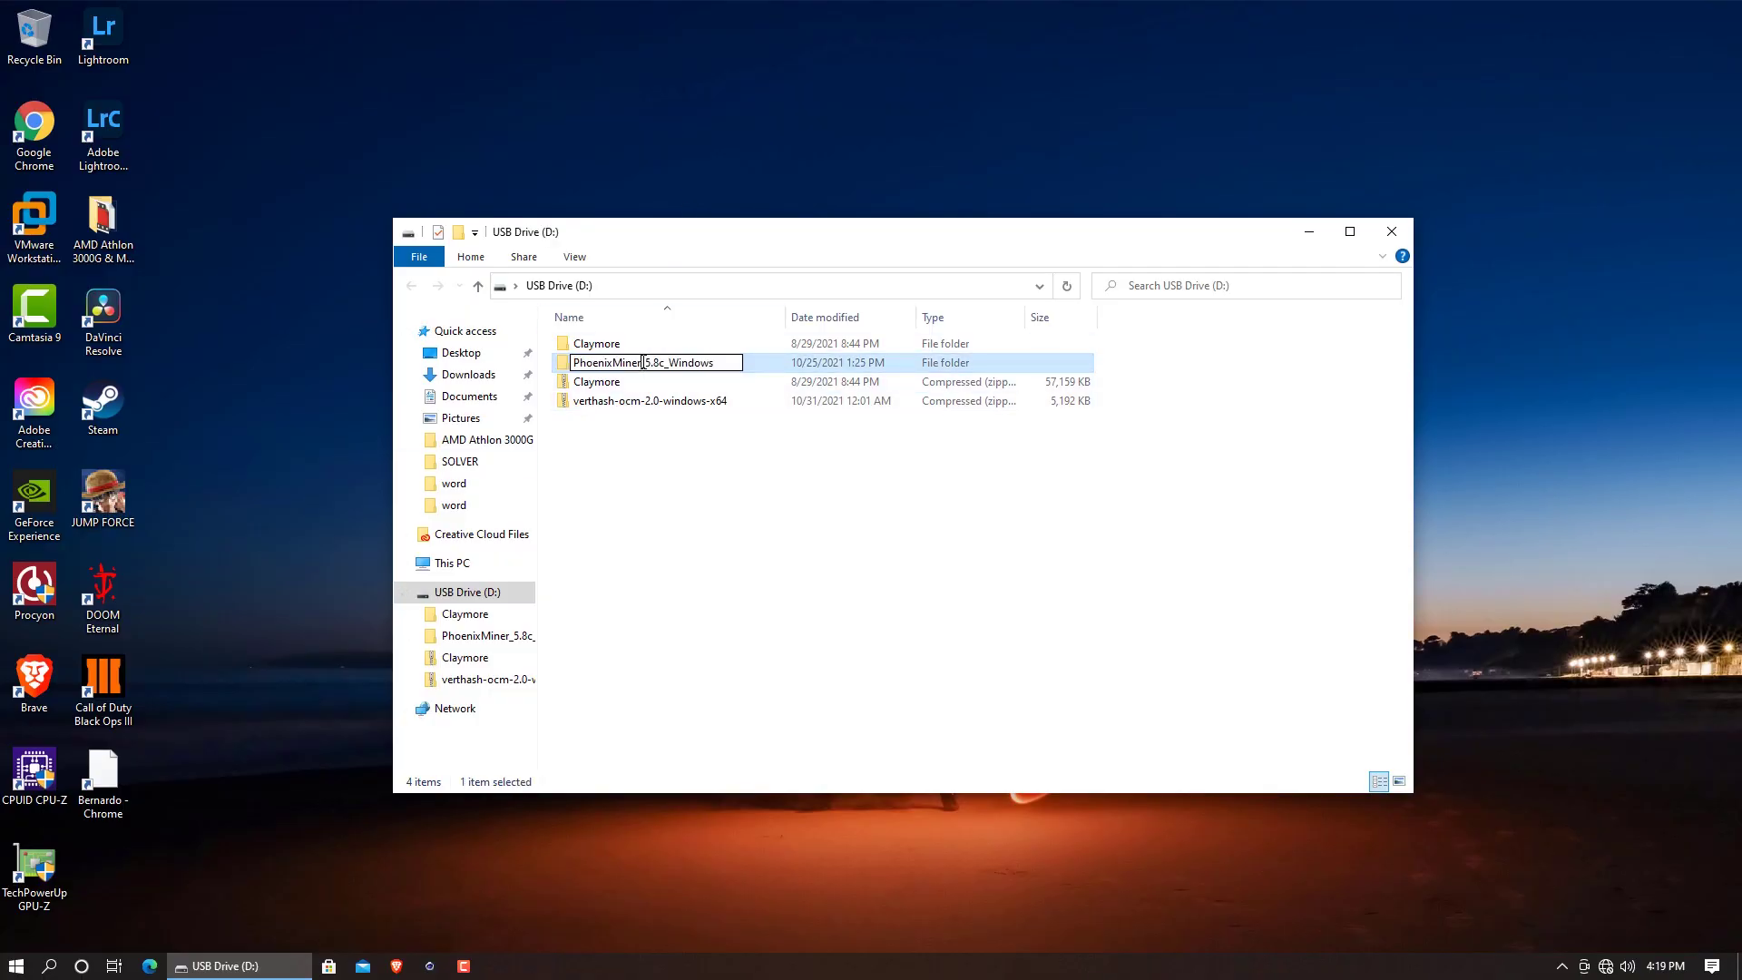
drag(642, 363, 571, 360)
right_click(577, 361)
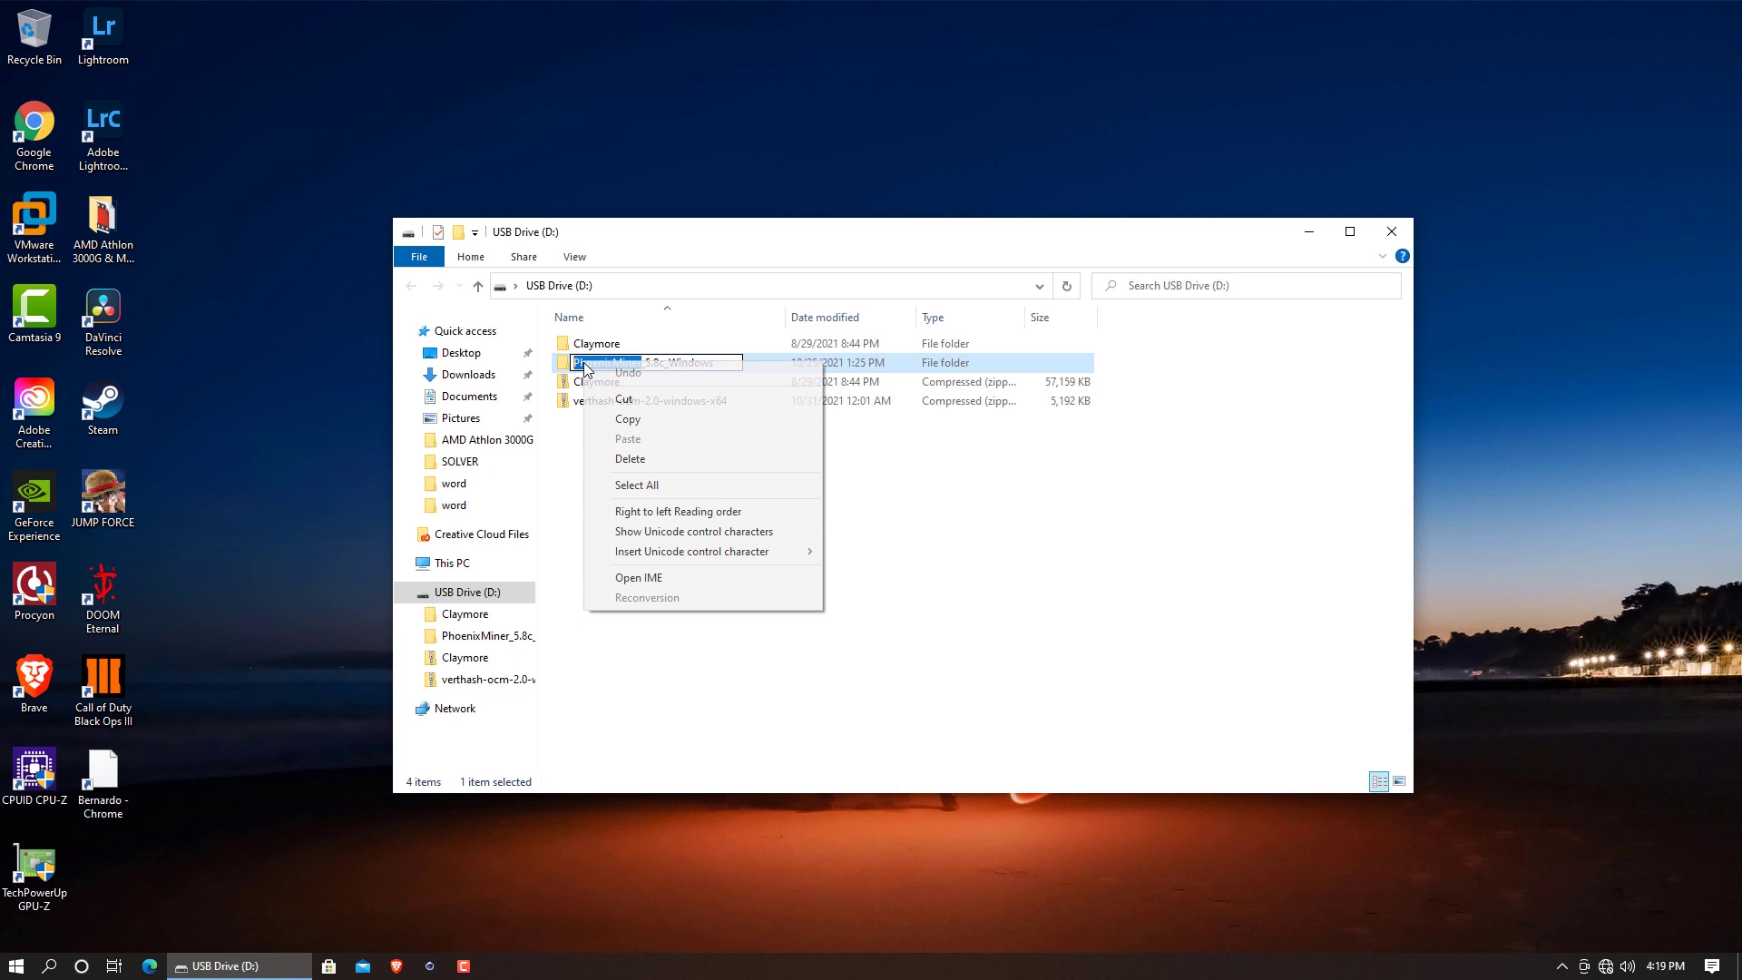
click(624, 425)
right_click(227, 509)
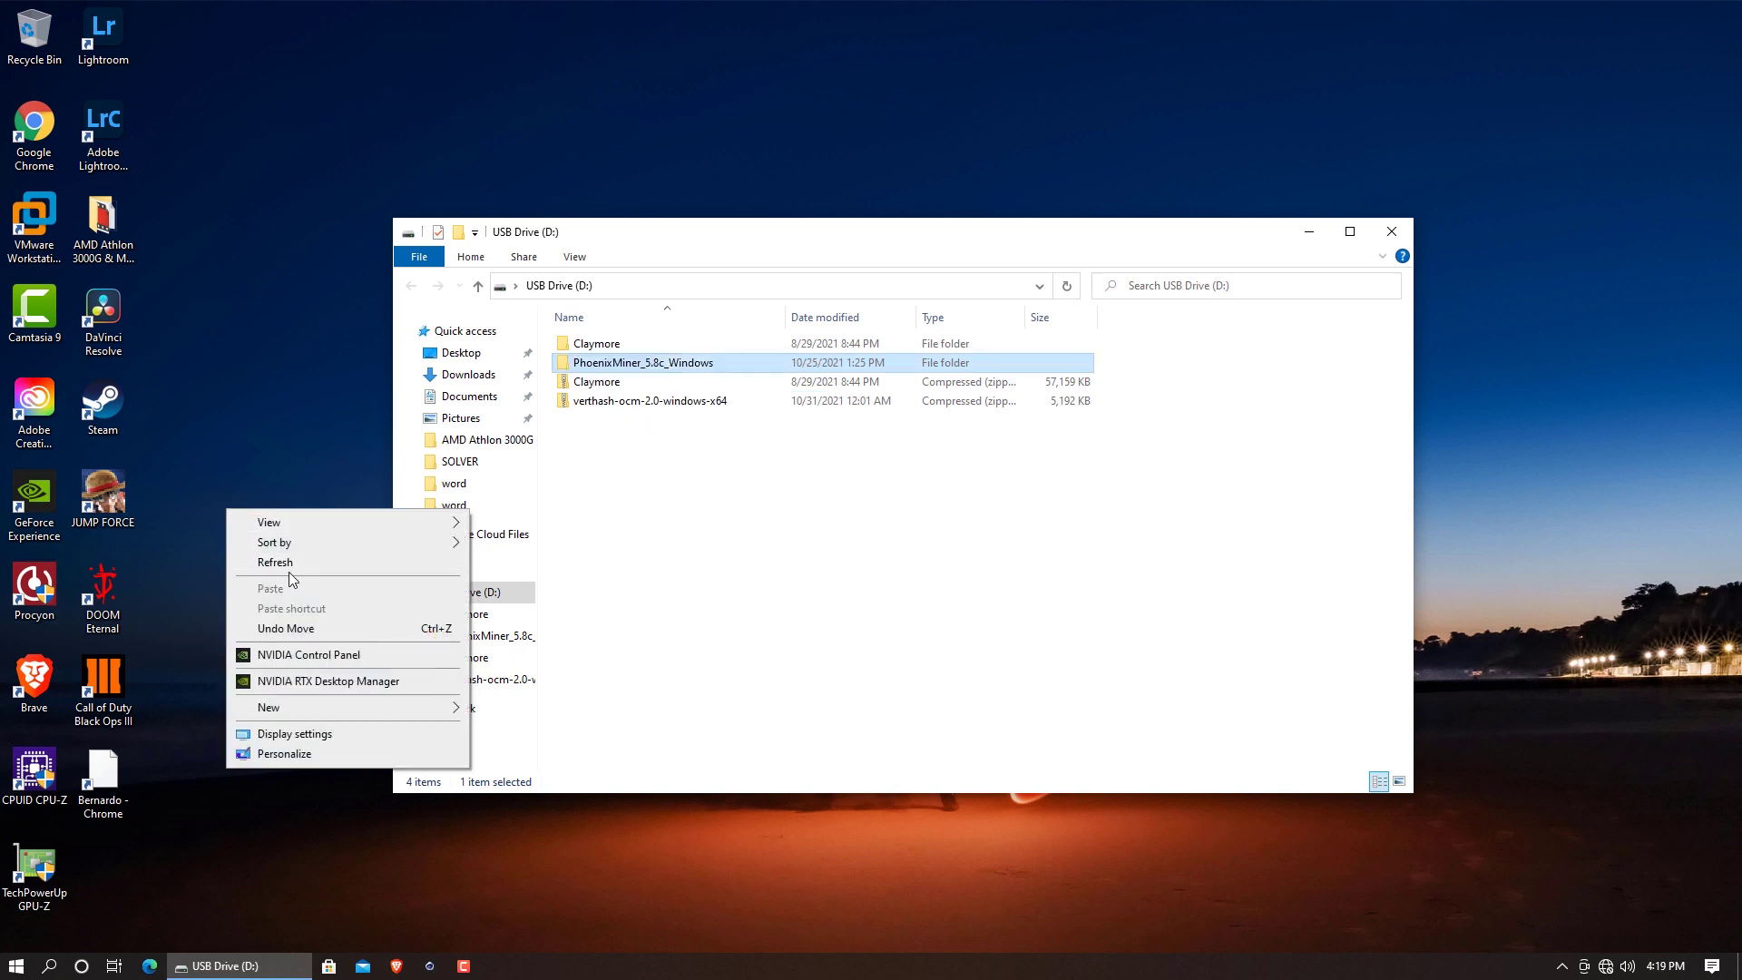
mouse_move(293, 722)
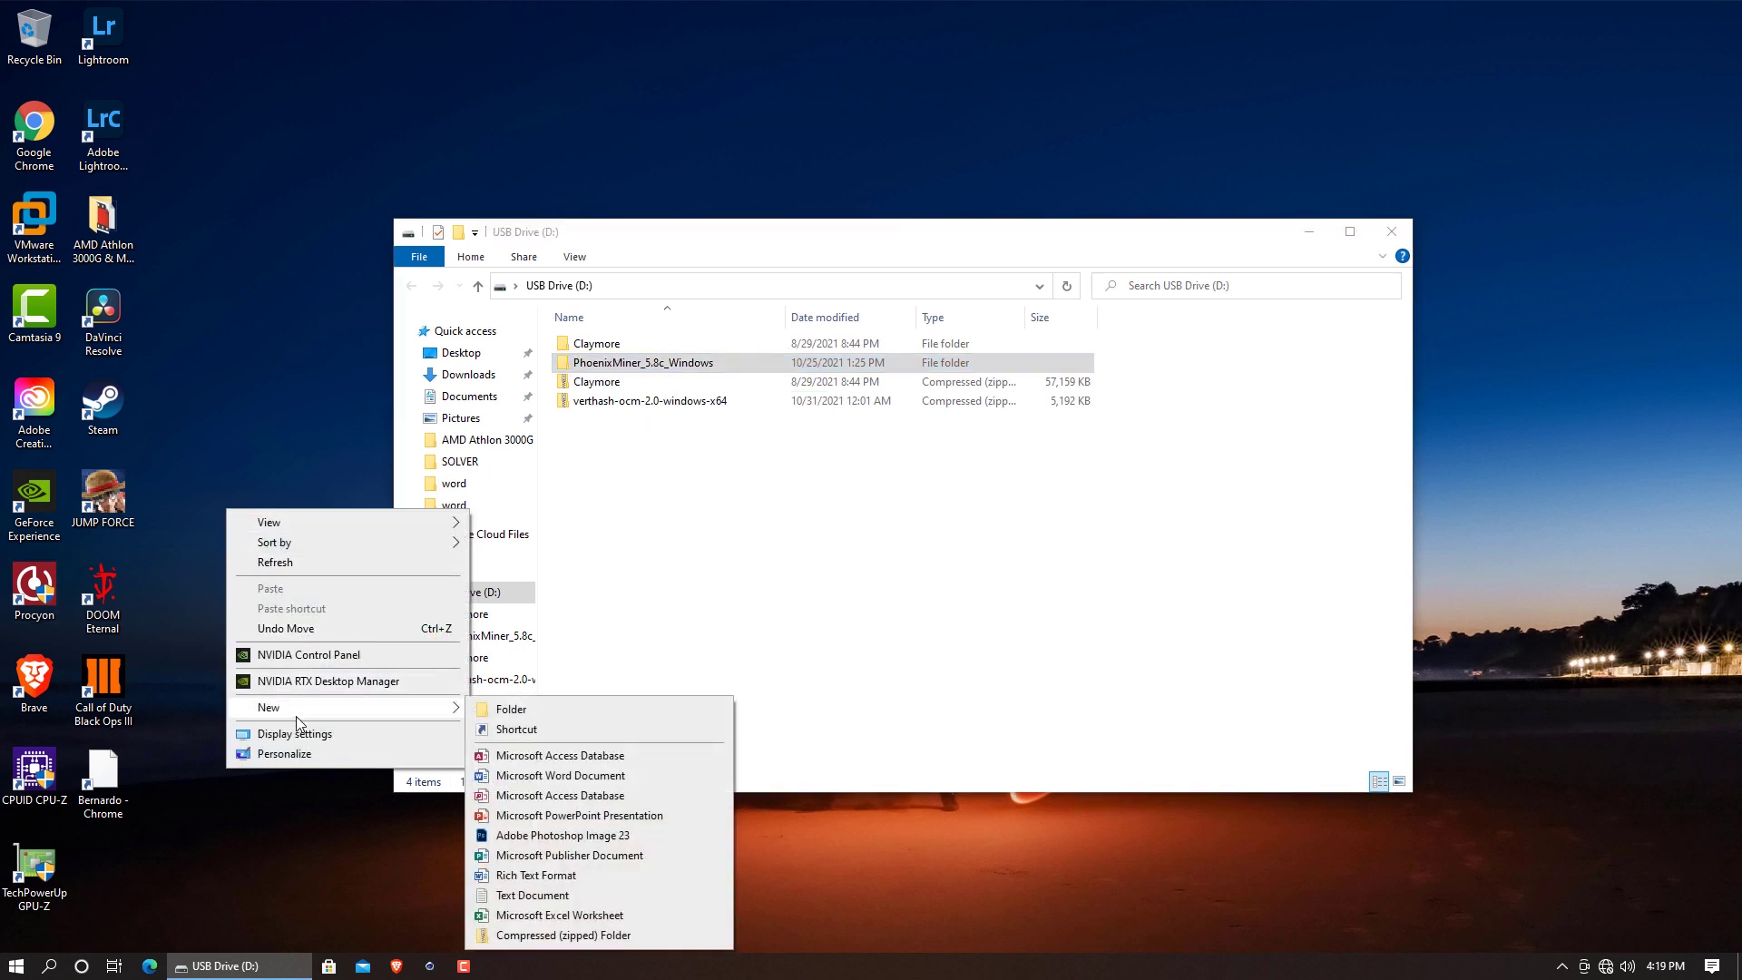
click(536, 714)
key(ctrl+v)
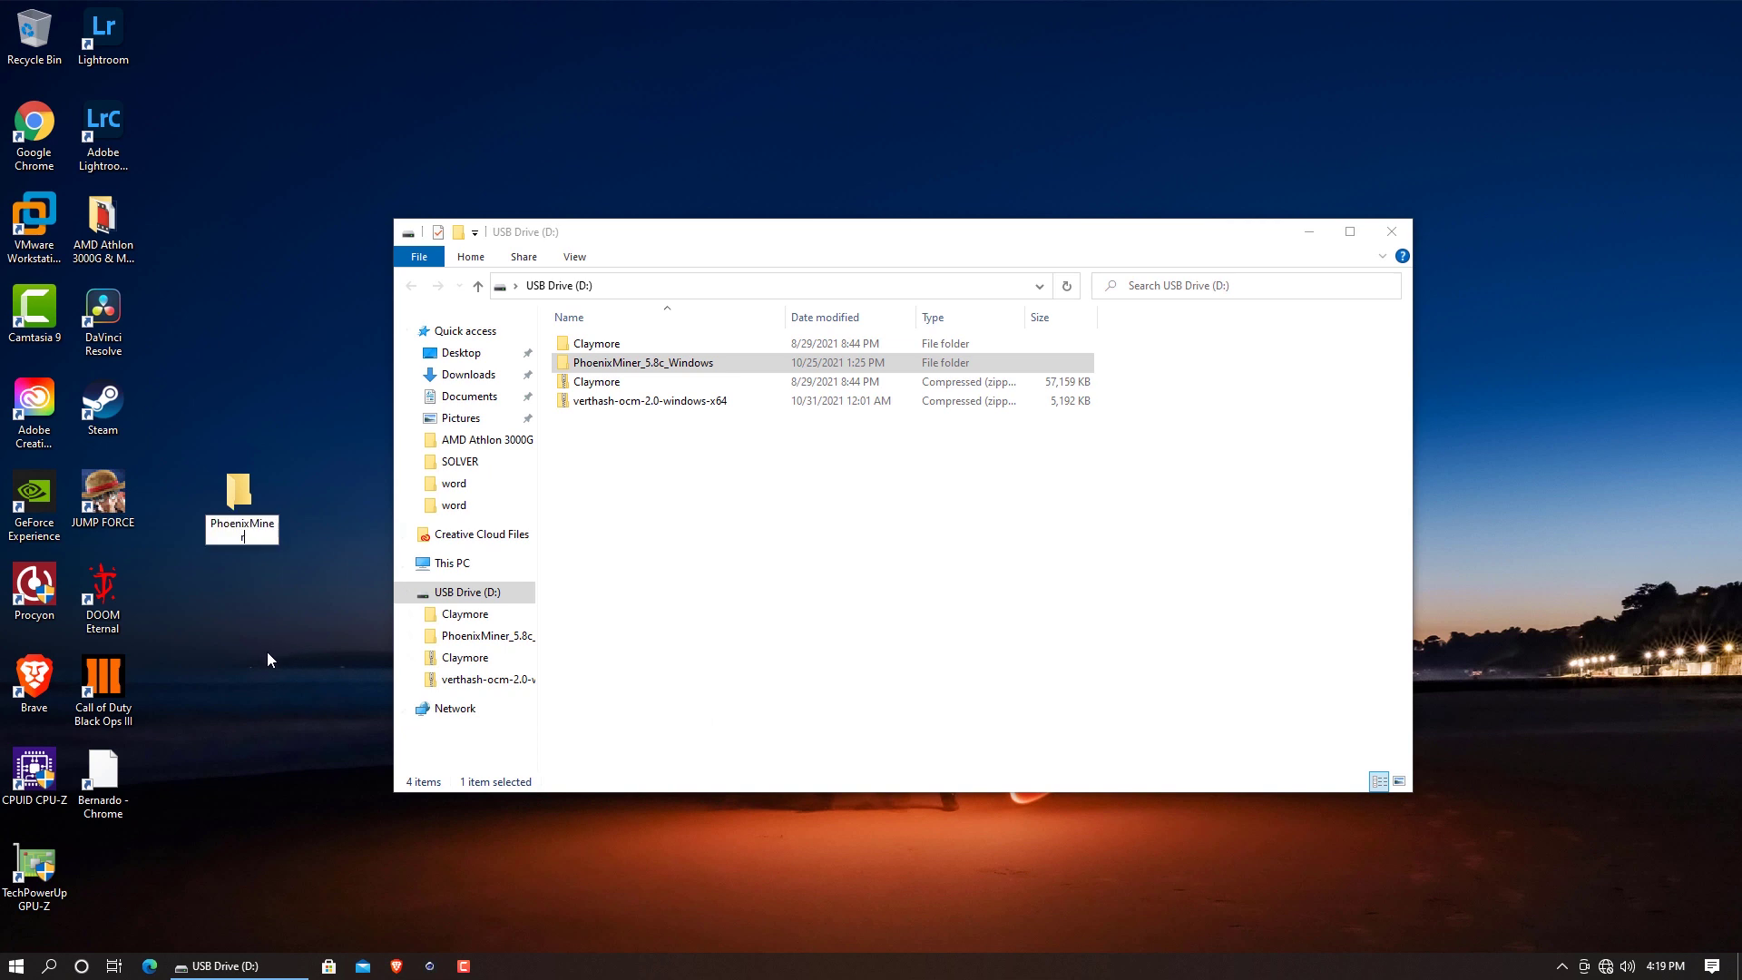
key(Return)
Open the PhoenixMiner_5.8c_Windows folder on the USB drive and select the new desktop folder
double_click(646, 363)
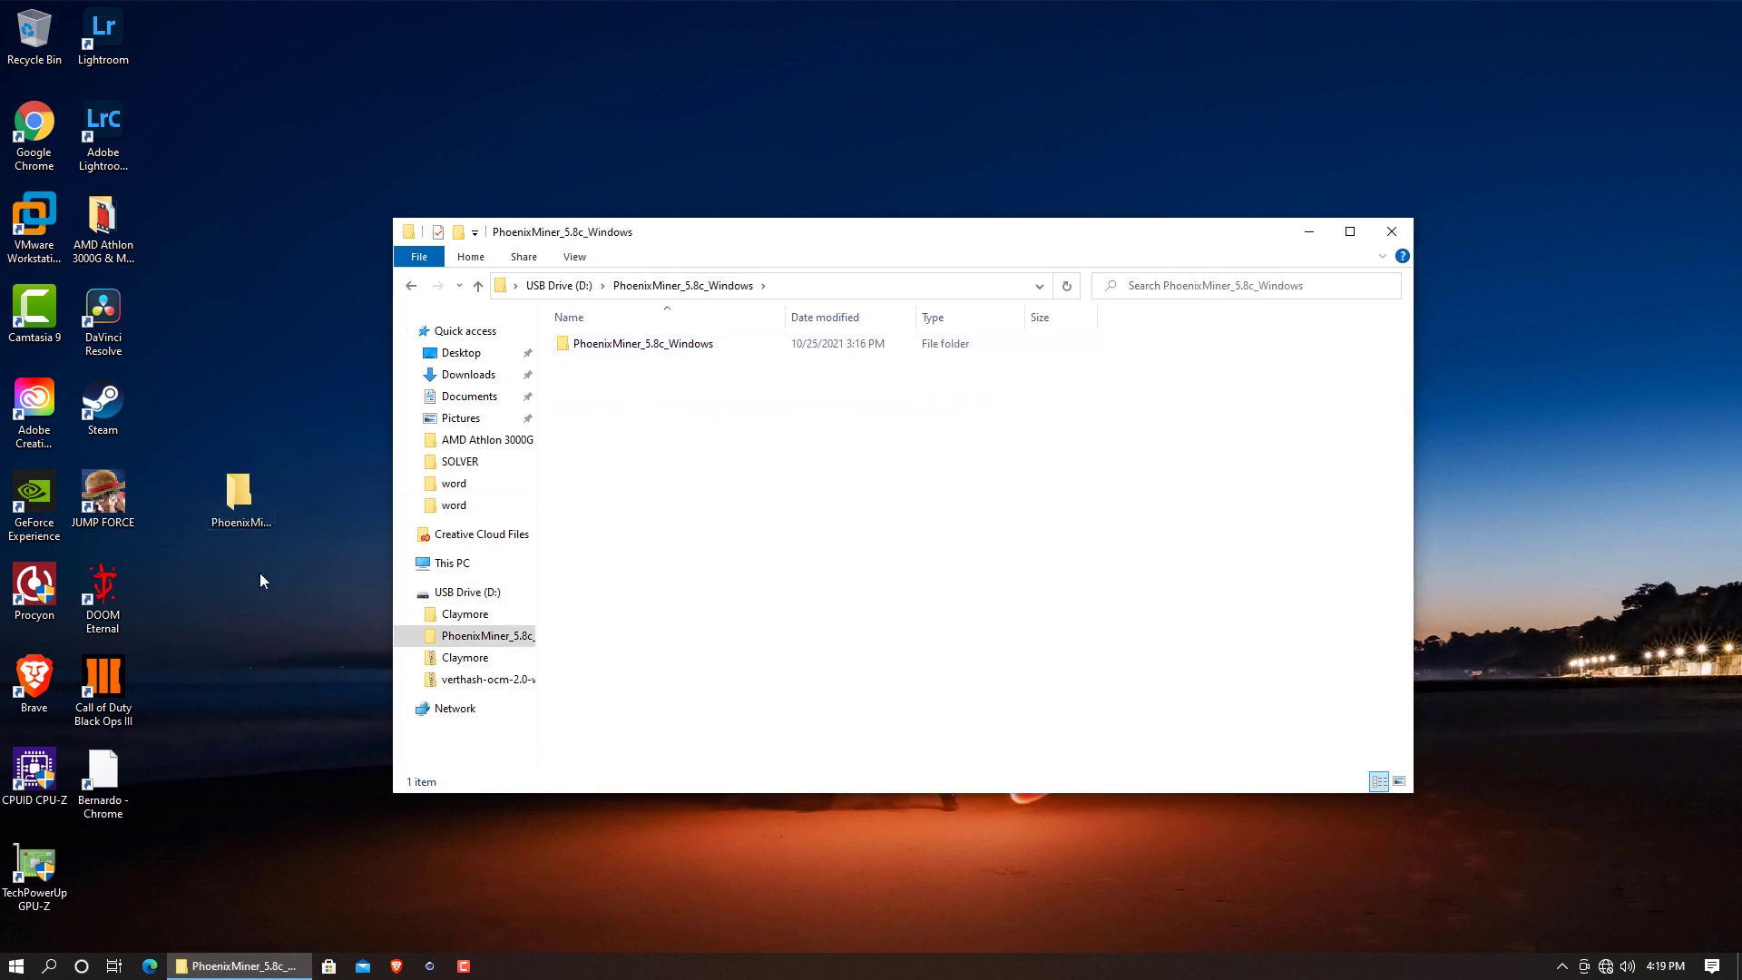
click(241, 519)
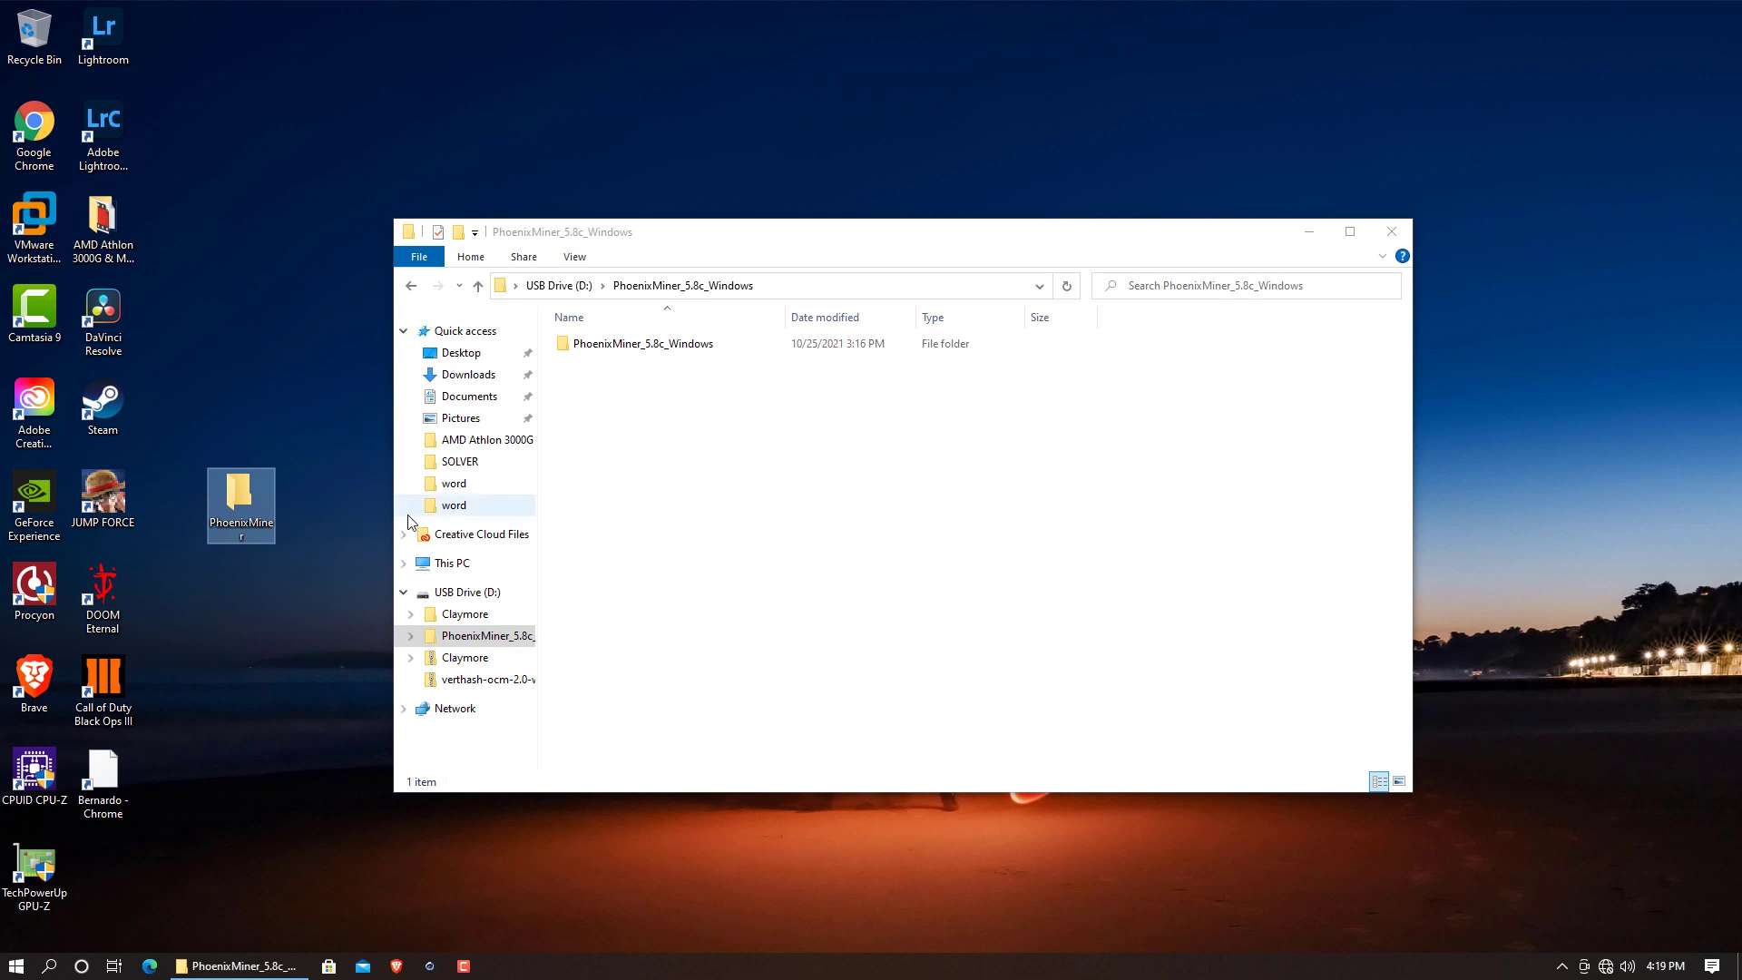
key(super+i)
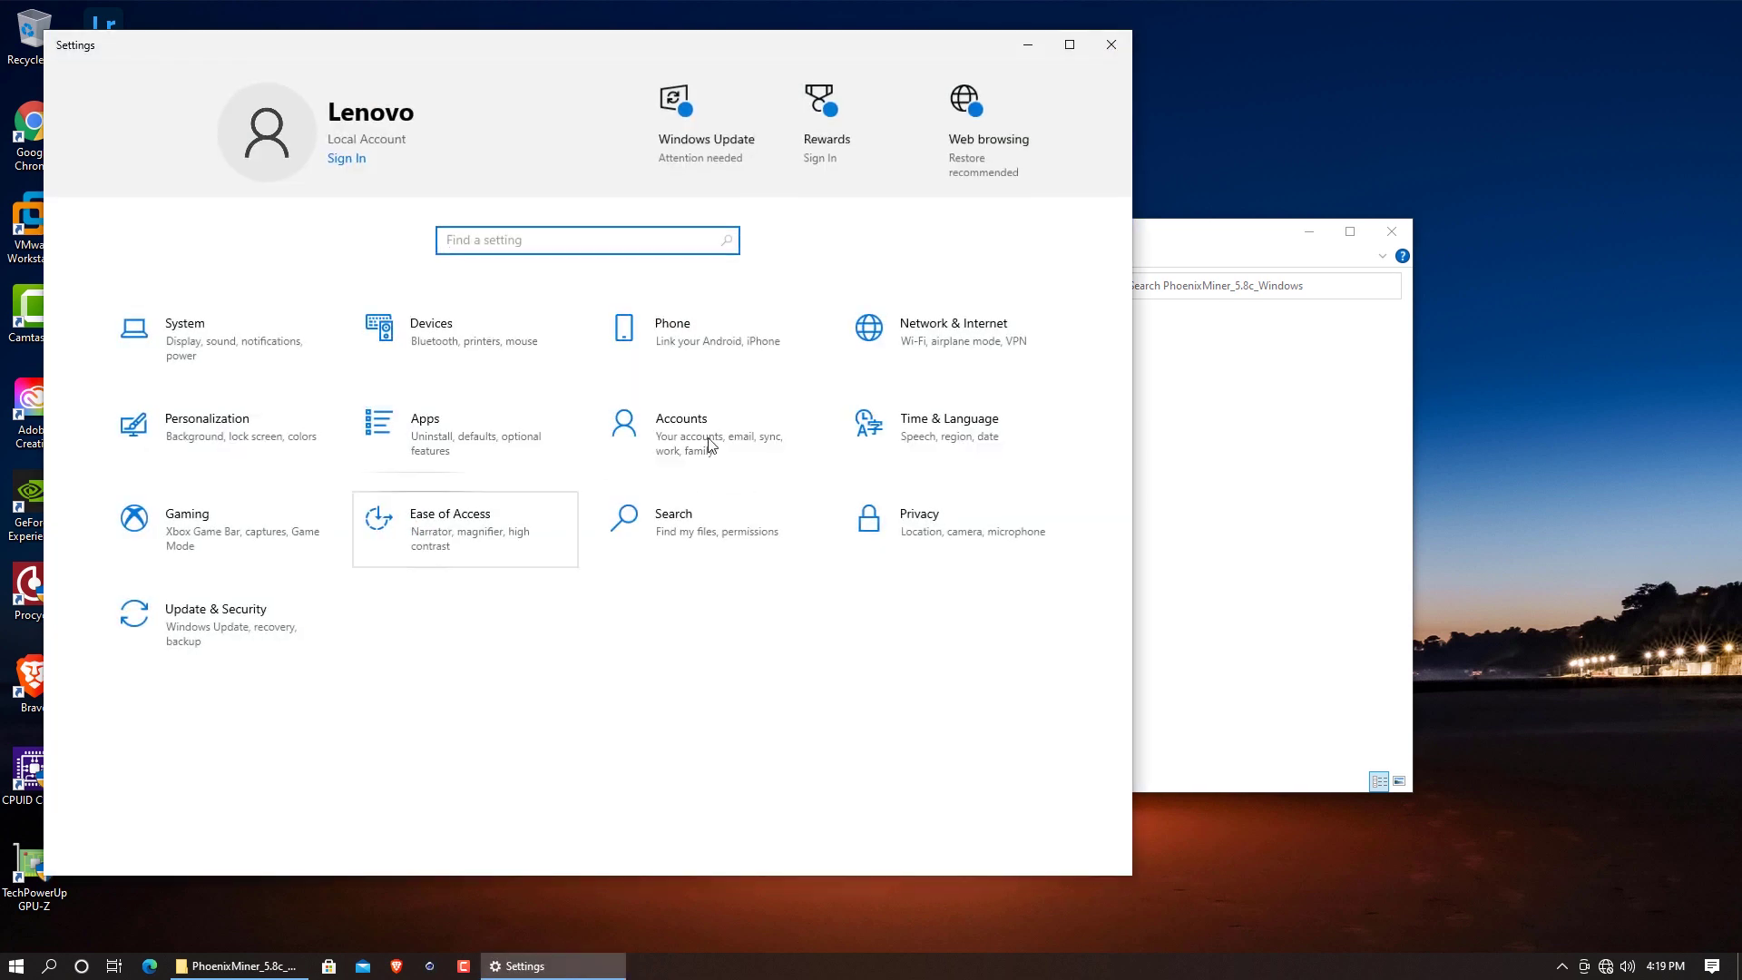
Add the PhoenixMiner folder as a Defender folder exclusion, then close Windows Security and Settings
click(263, 653)
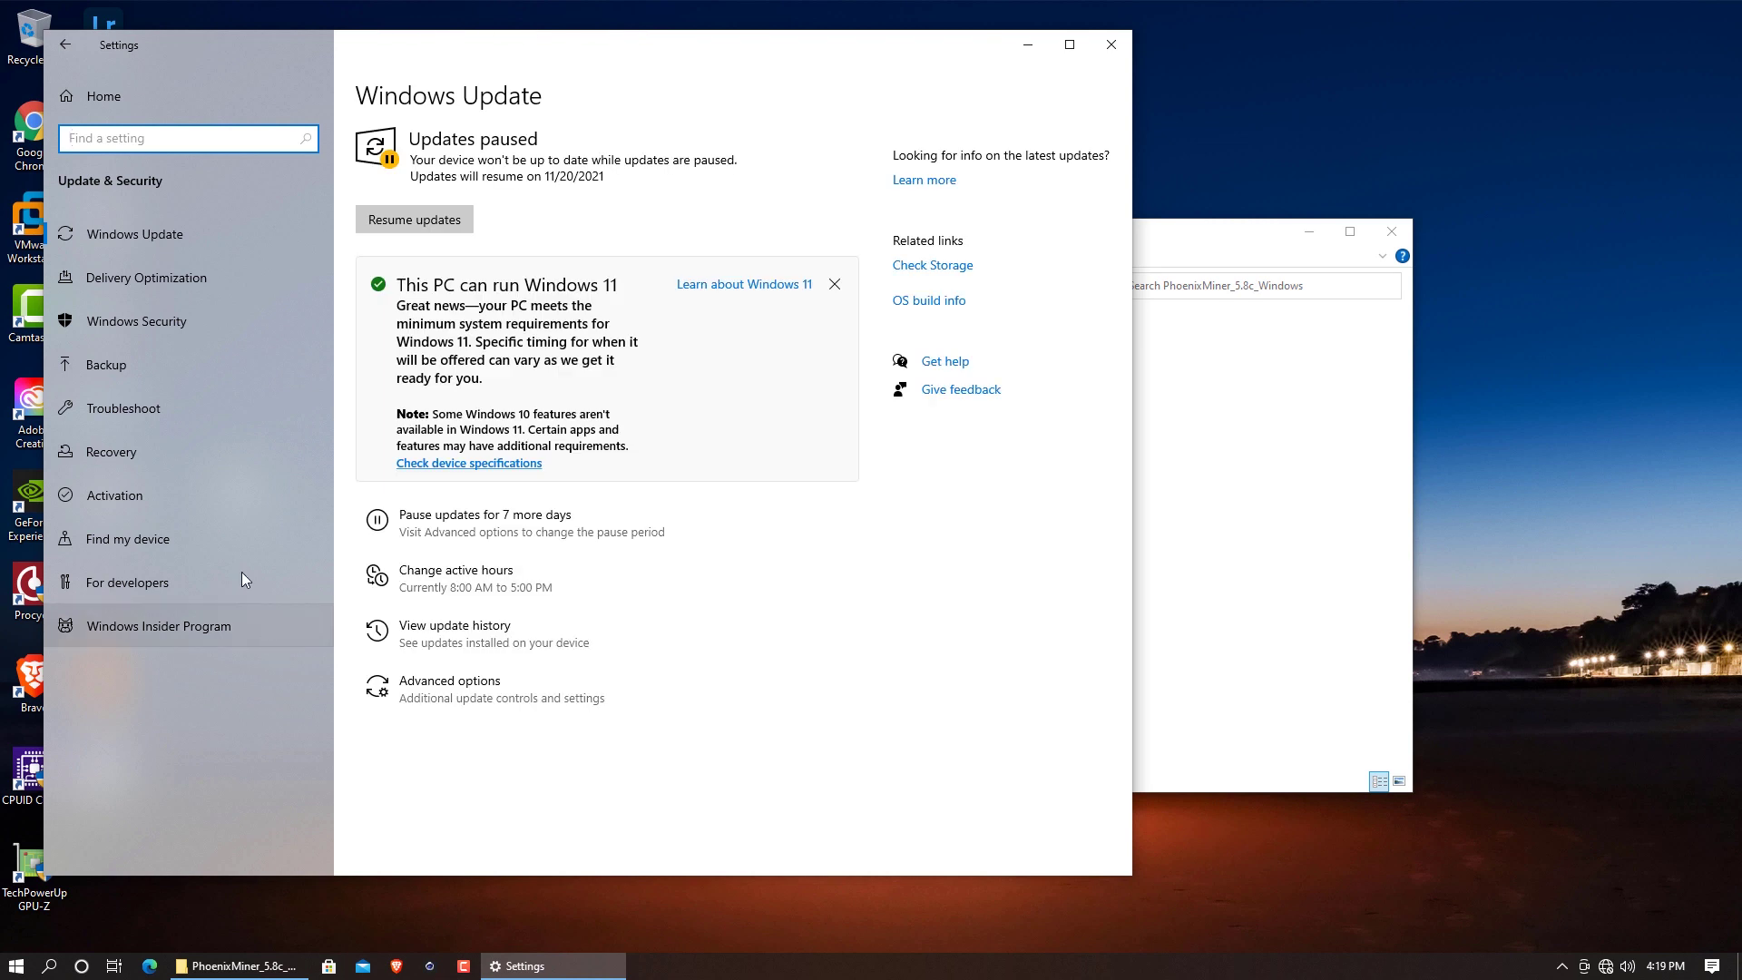
click(158, 326)
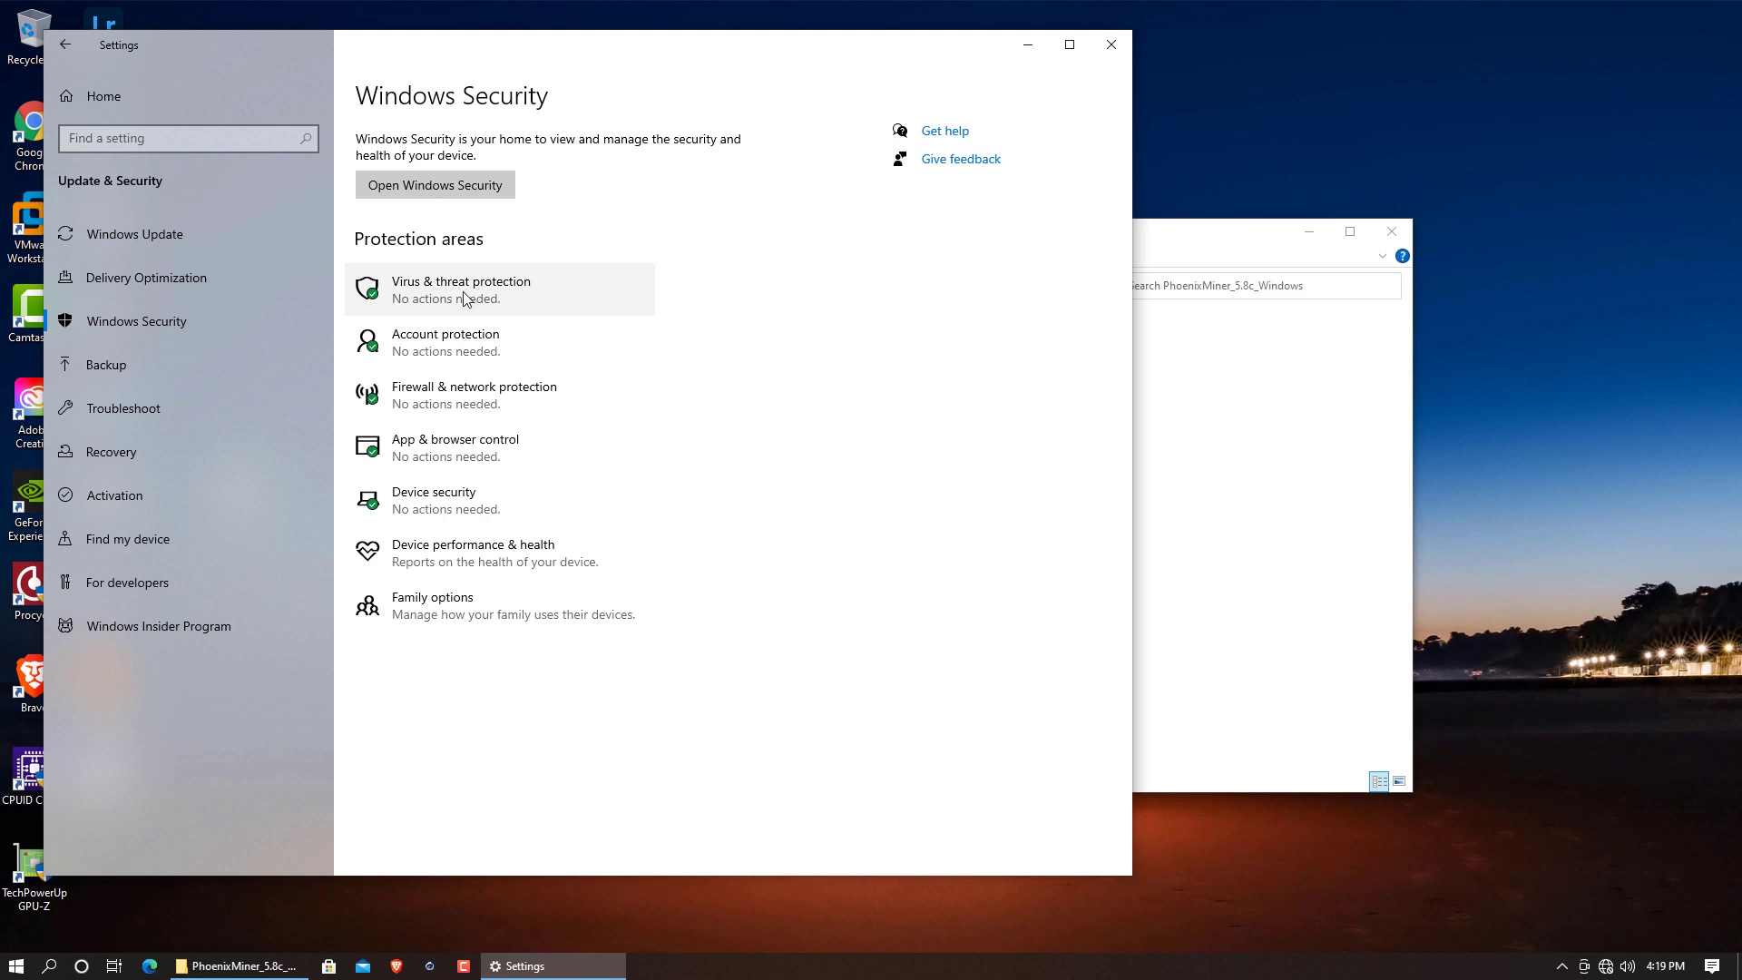
click(462, 289)
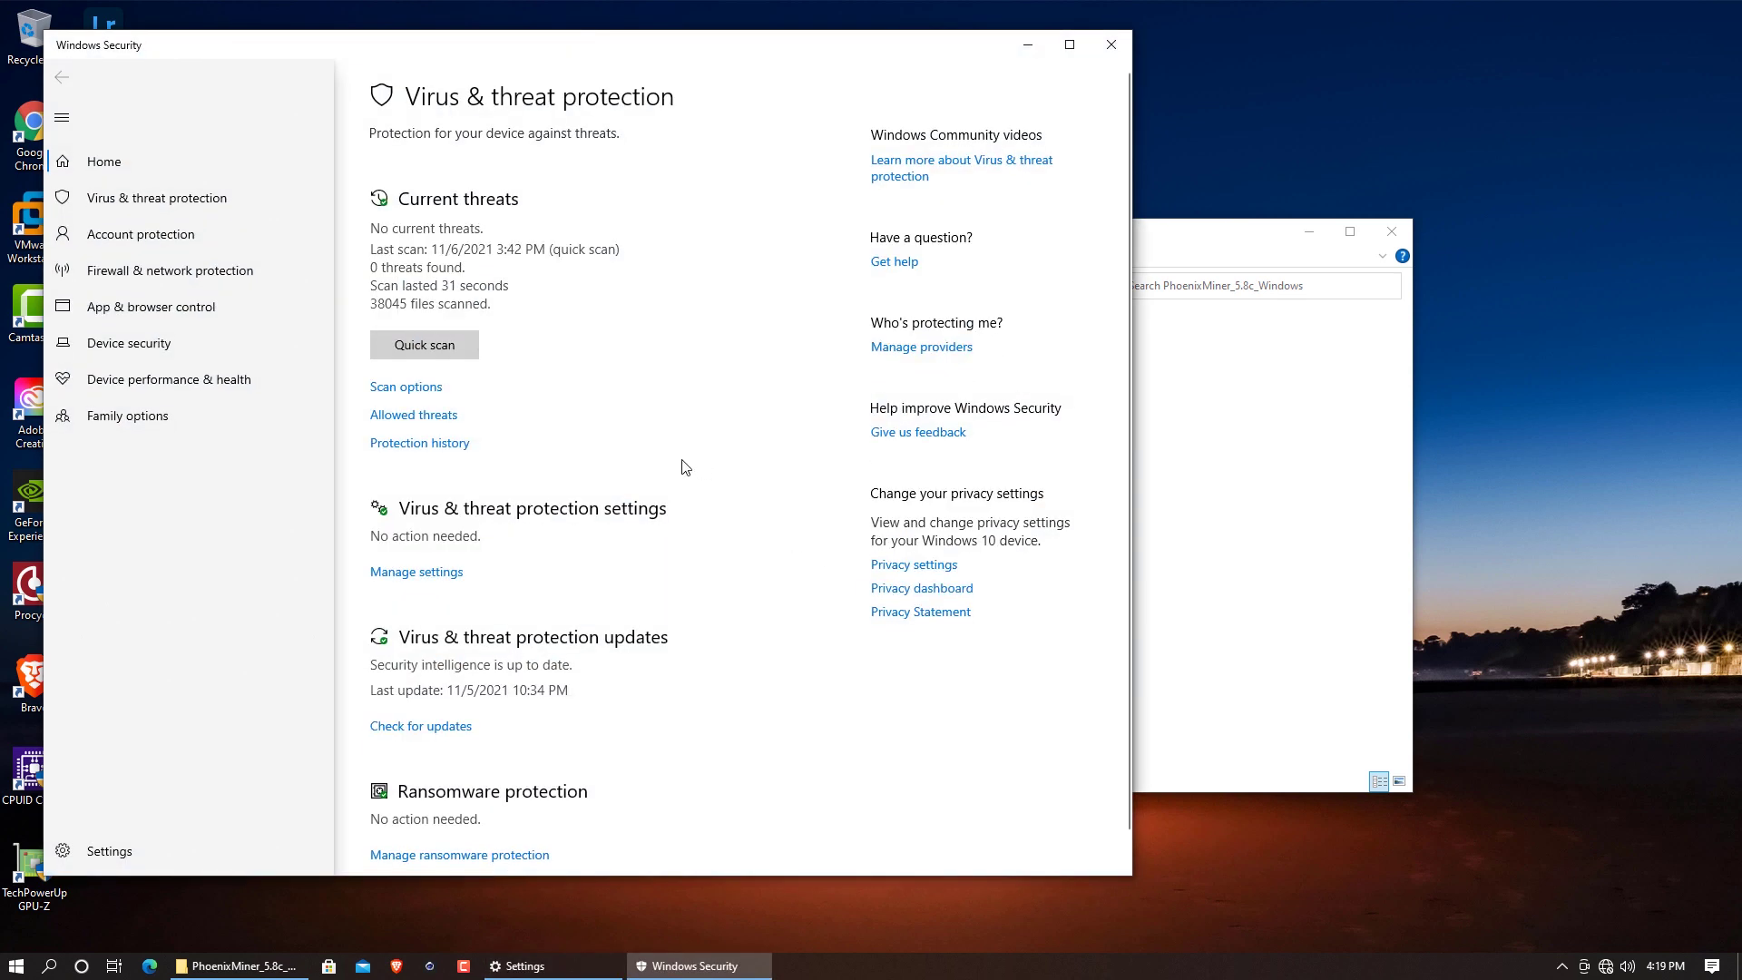
scroll(678, 448, down, 1)
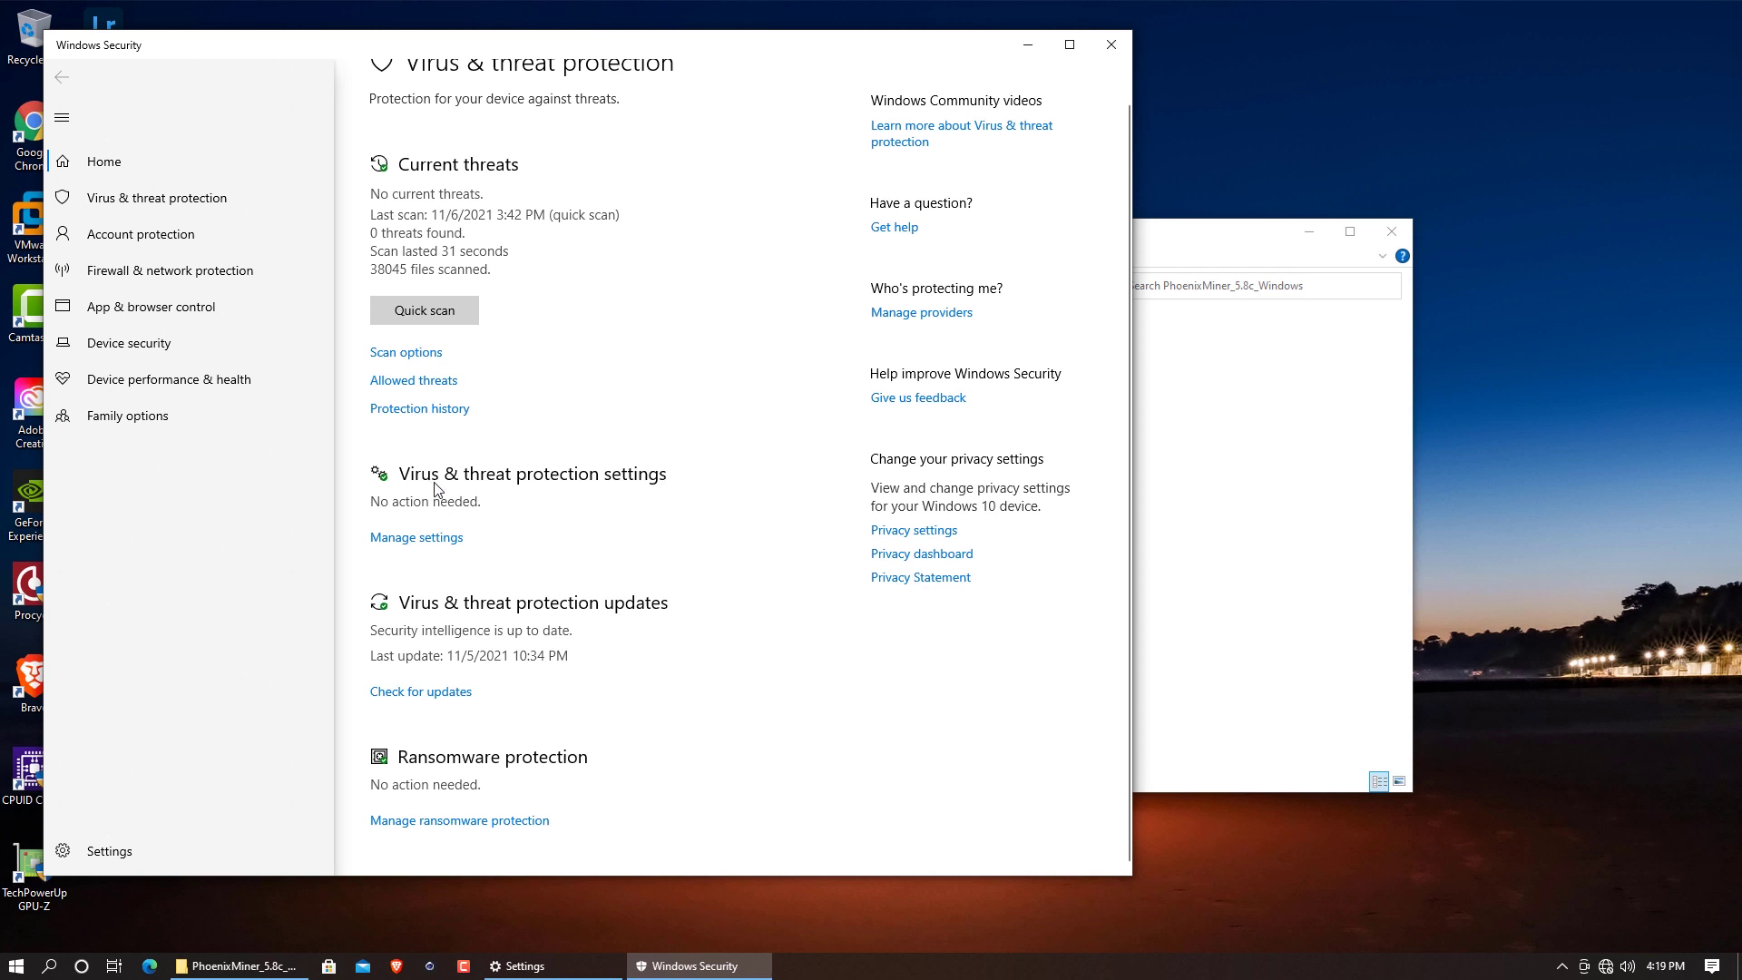
click(435, 545)
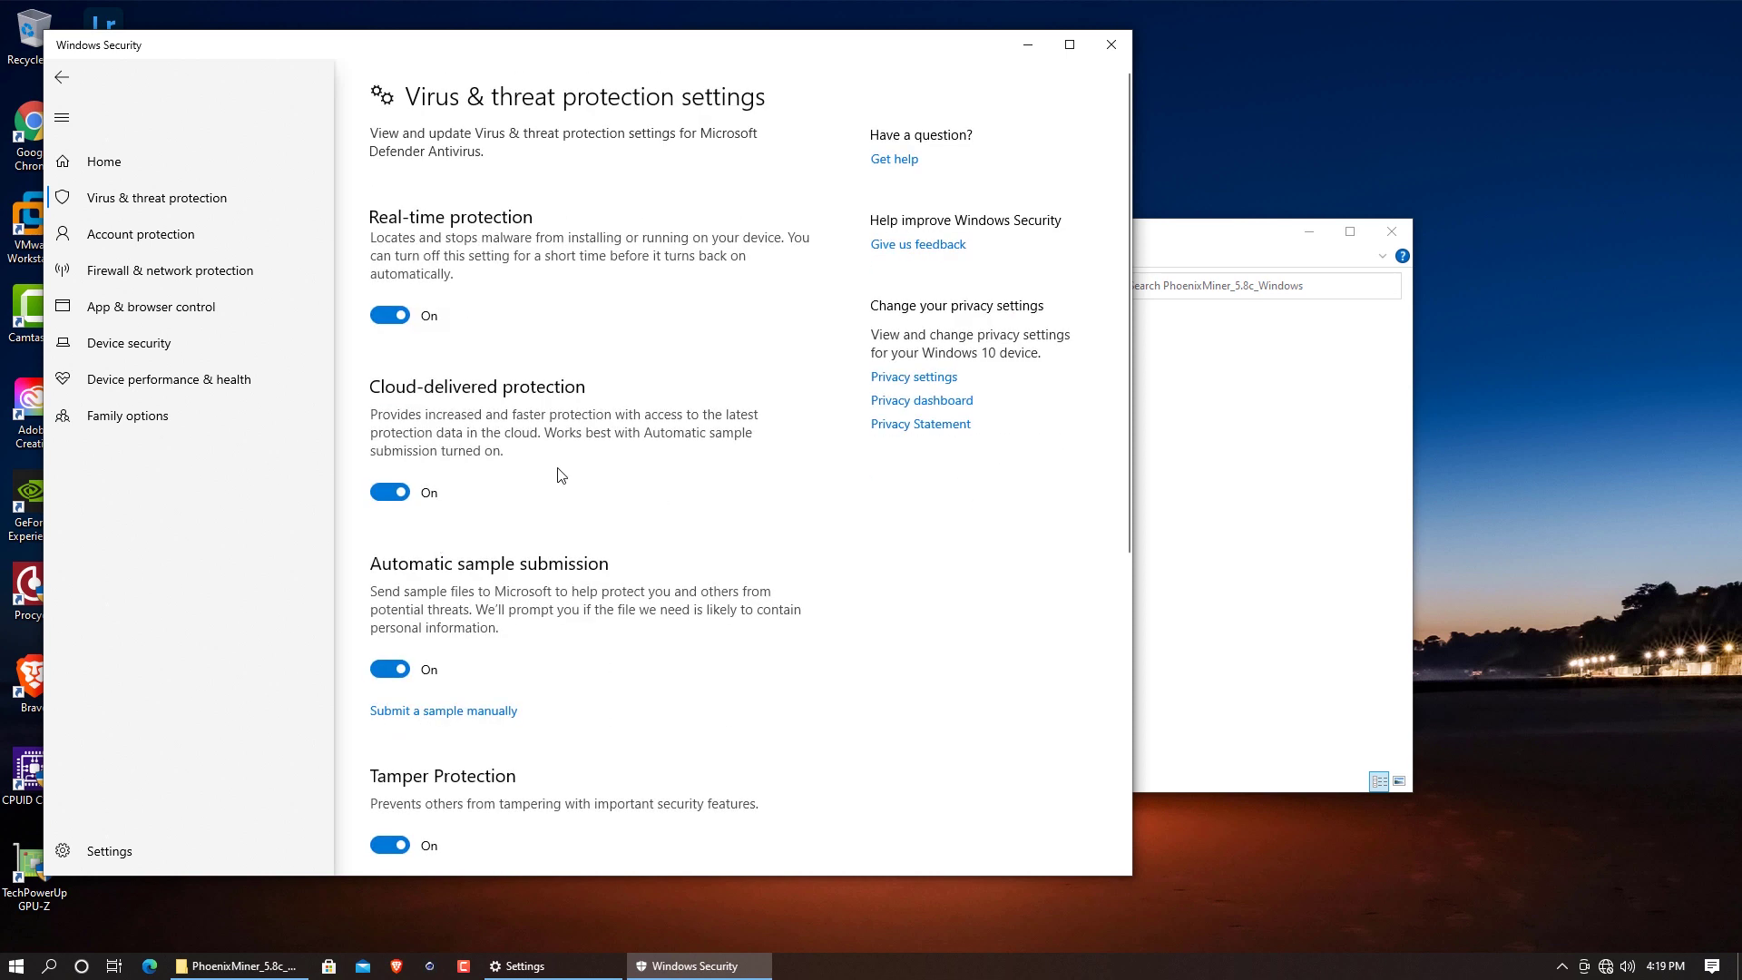
scroll(560, 476, down, 5)
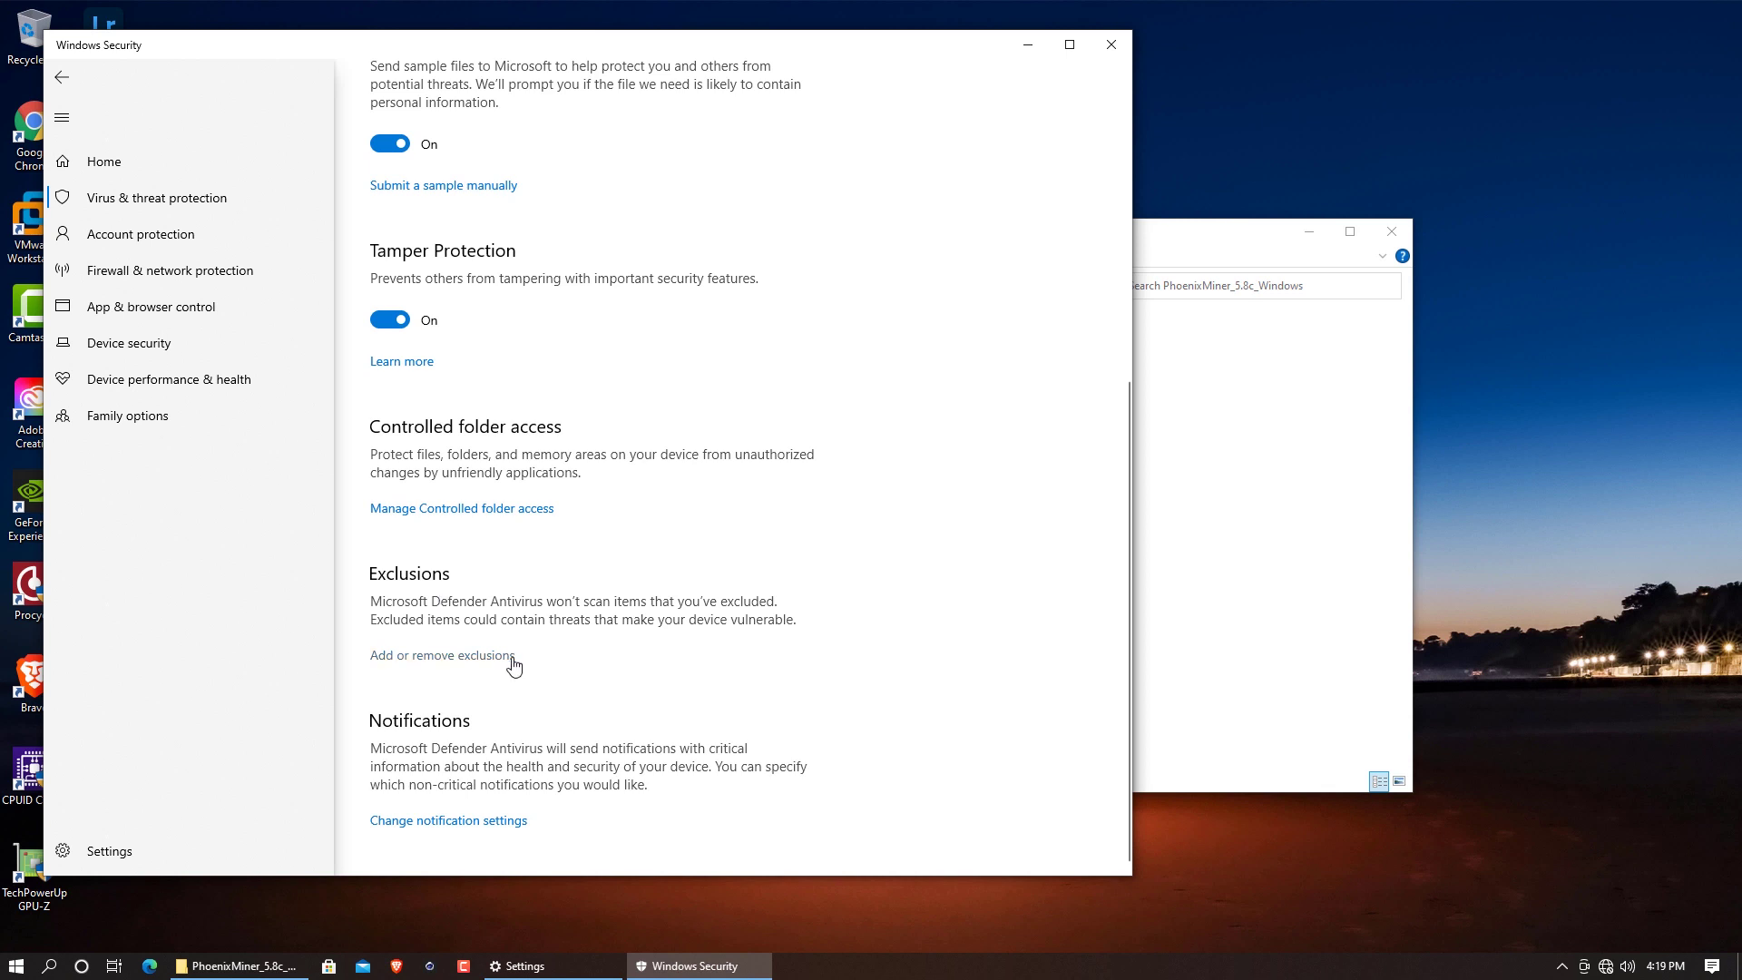
click(465, 657)
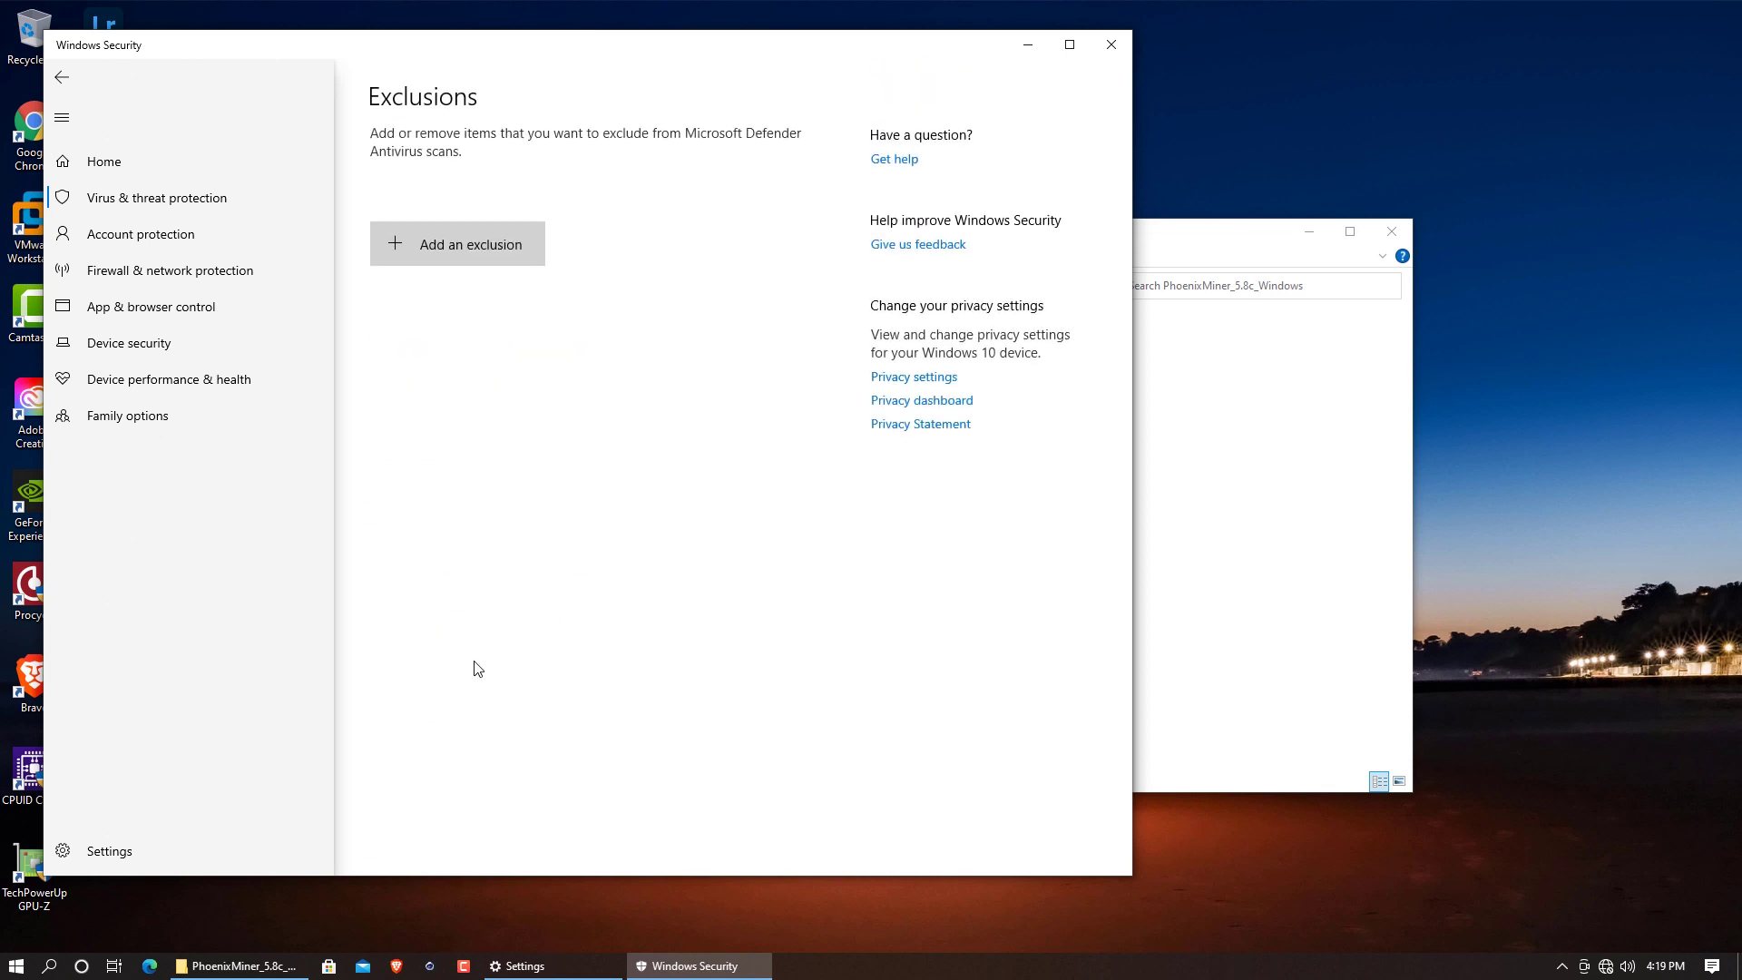
click(482, 258)
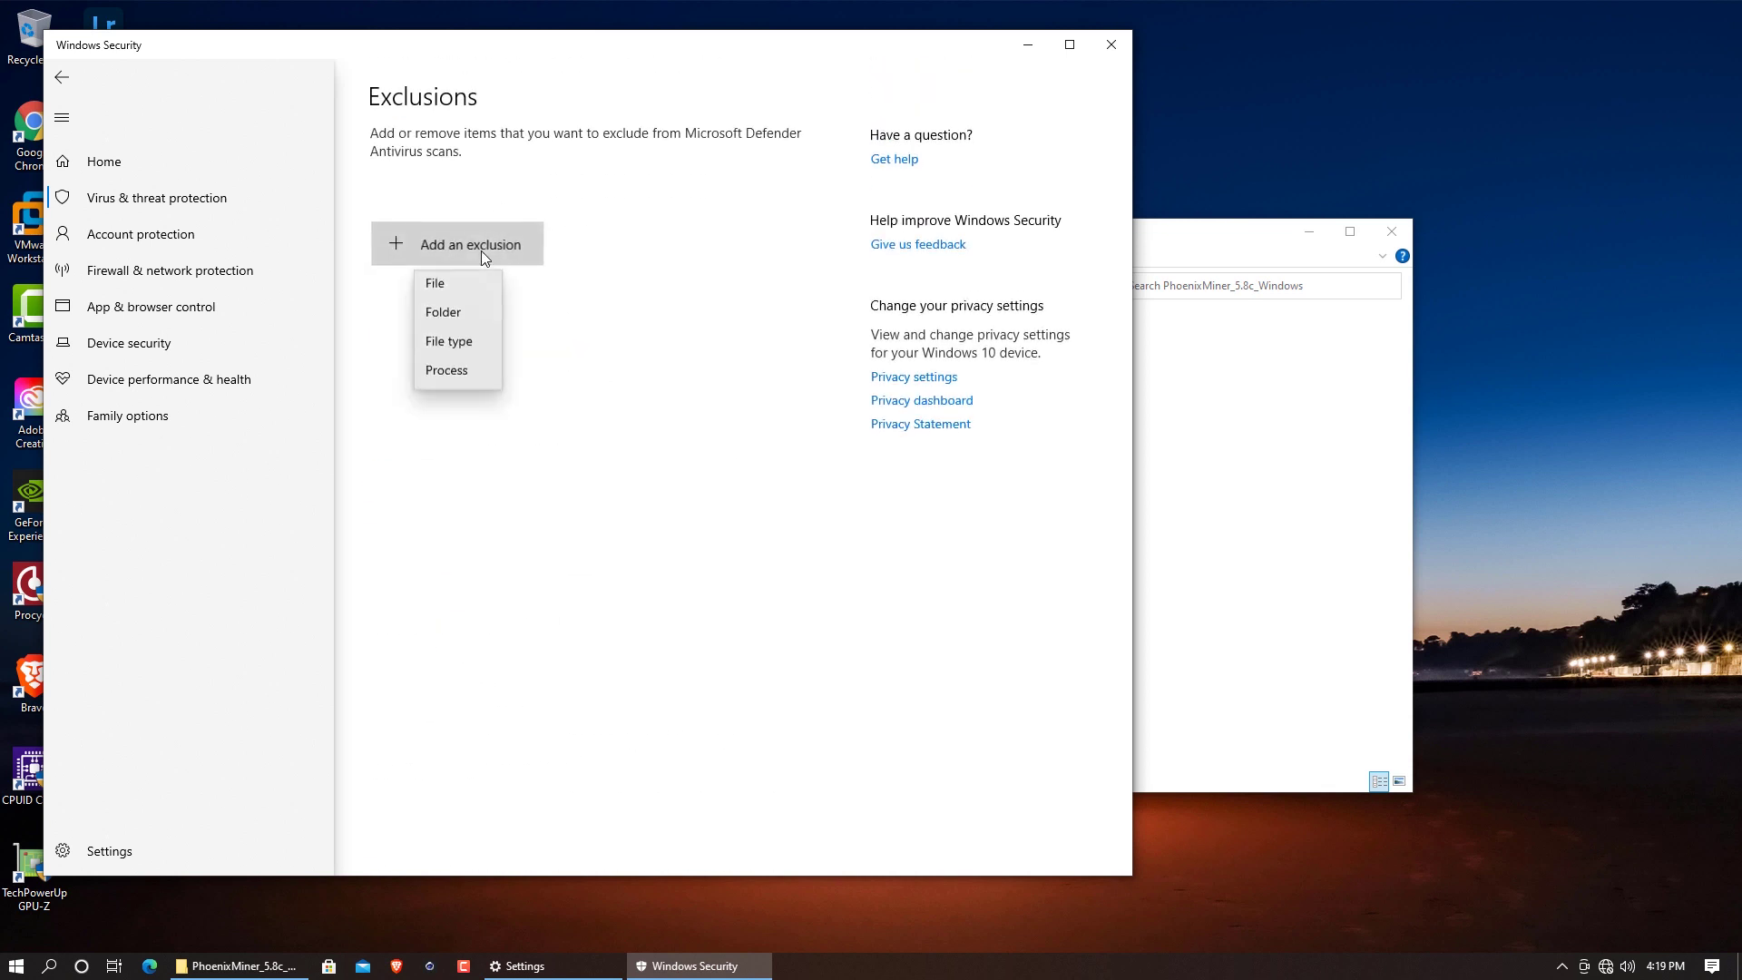
click(468, 317)
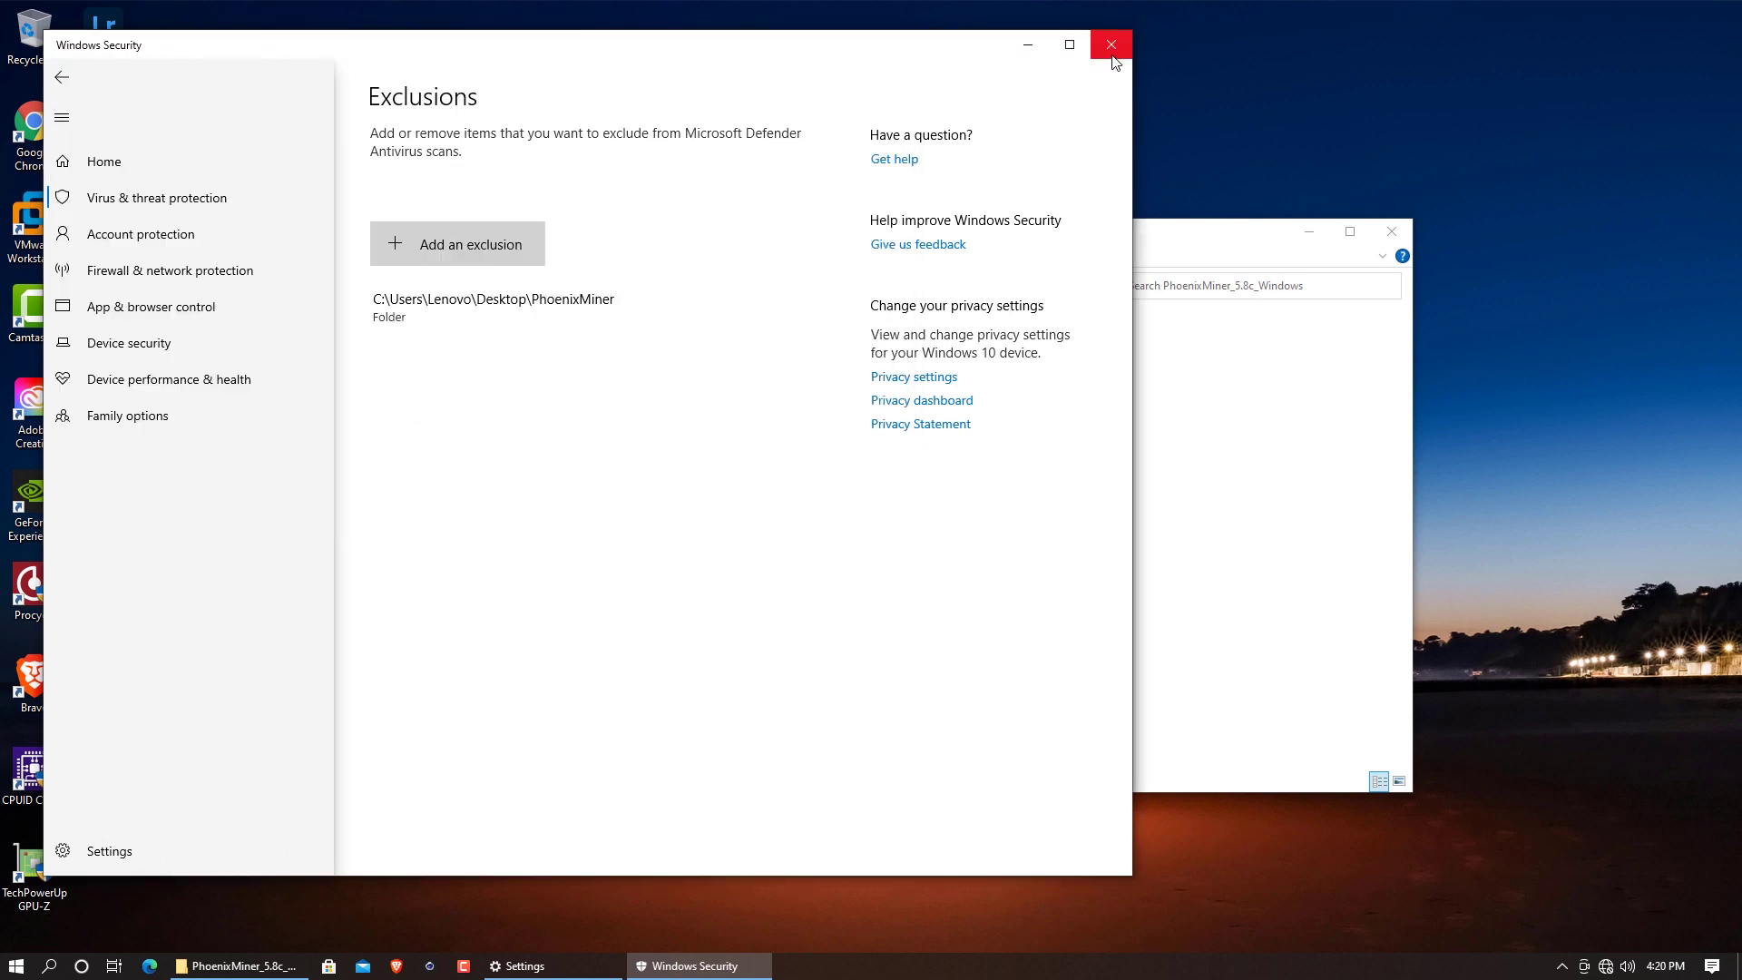
click(1113, 45)
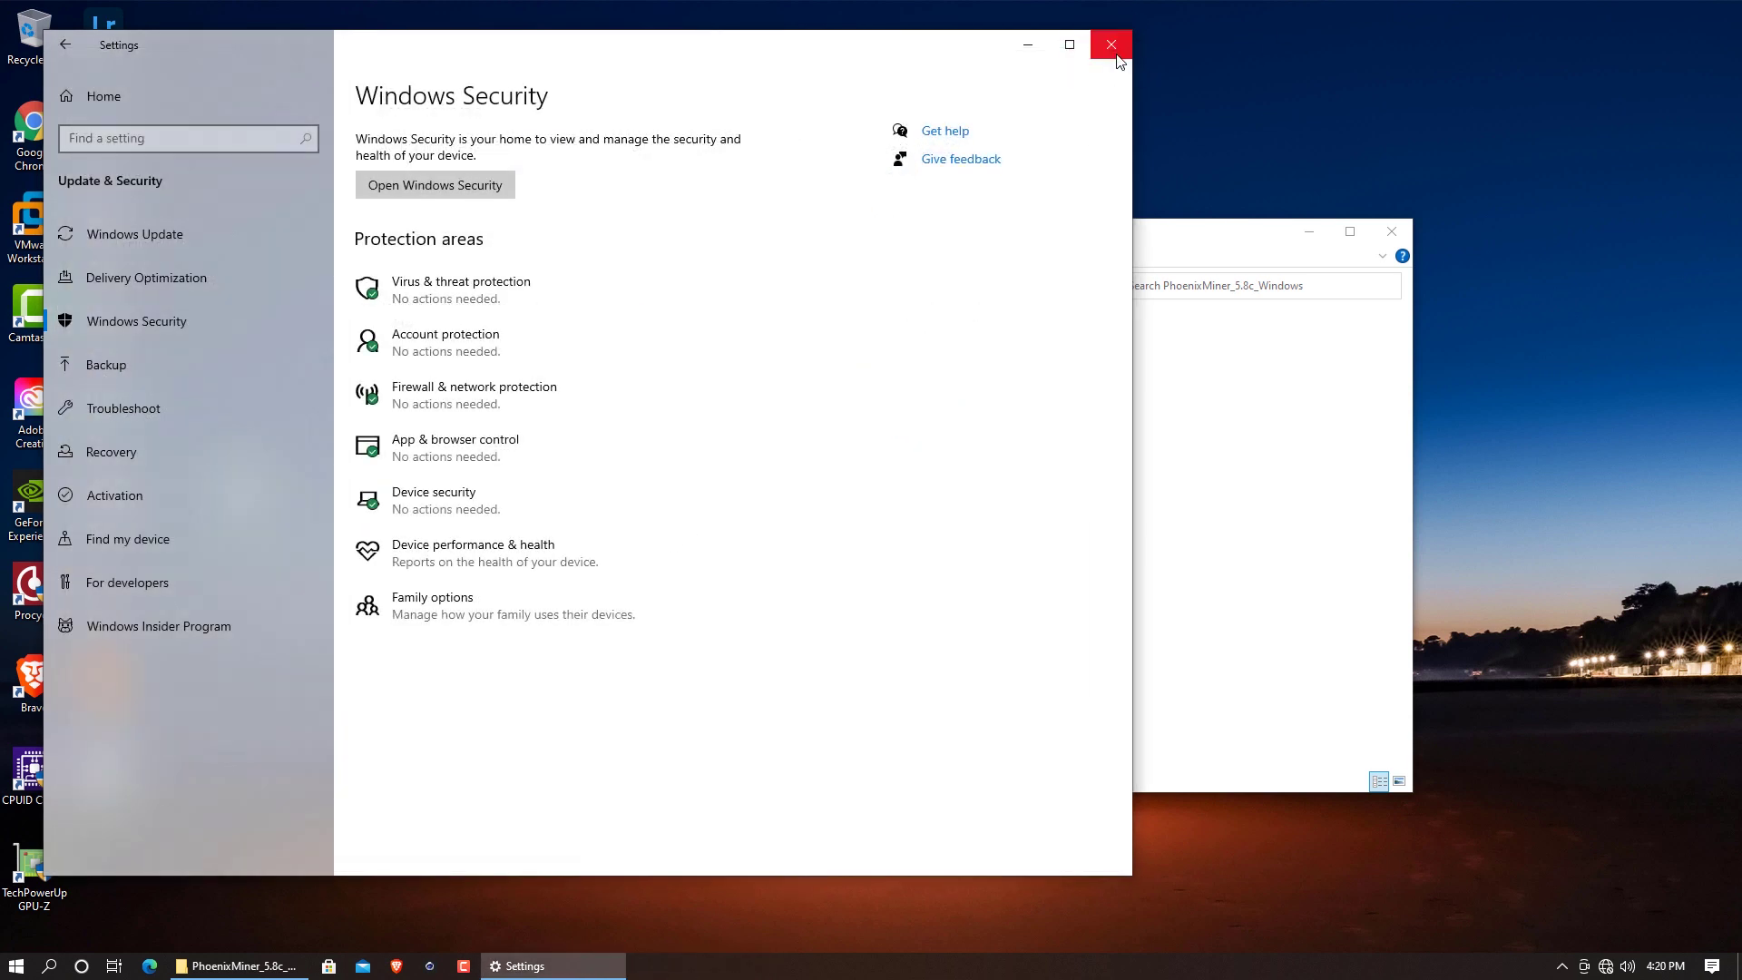
click(1111, 45)
Drag PhoenixMiner_5.8c_Windows into the desktop PhoenixMiner folder and open the copied folder
click(663, 354)
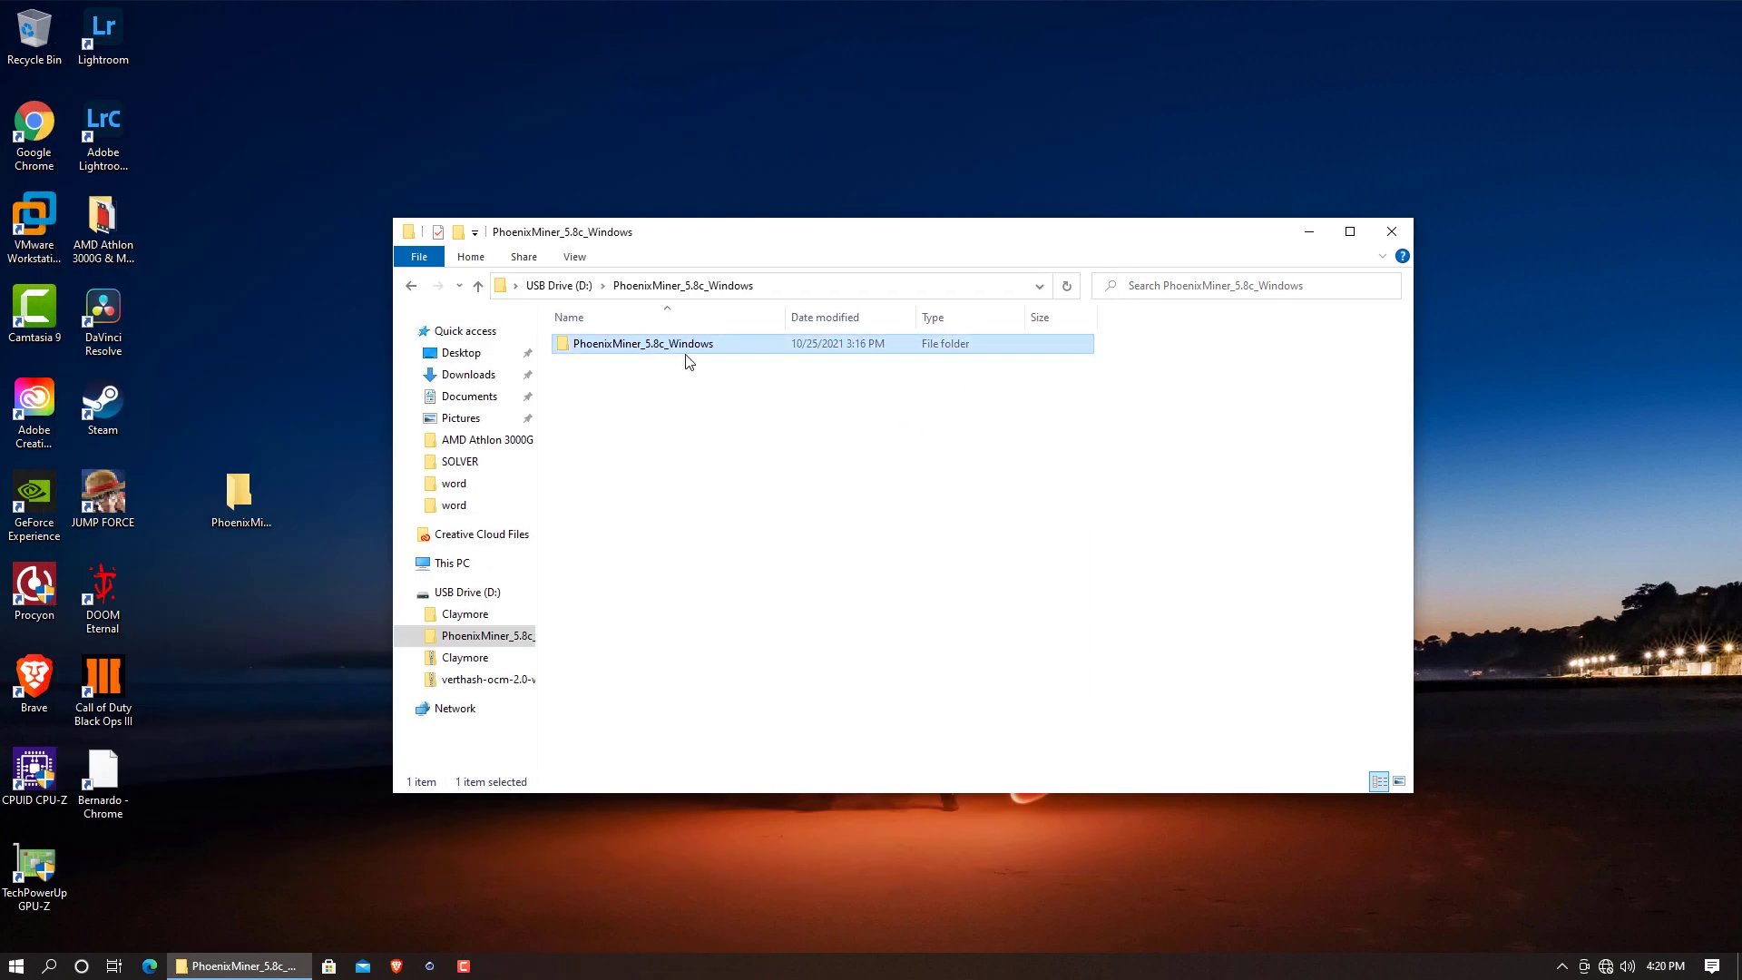
drag(669, 356, 247, 508)
click(1393, 231)
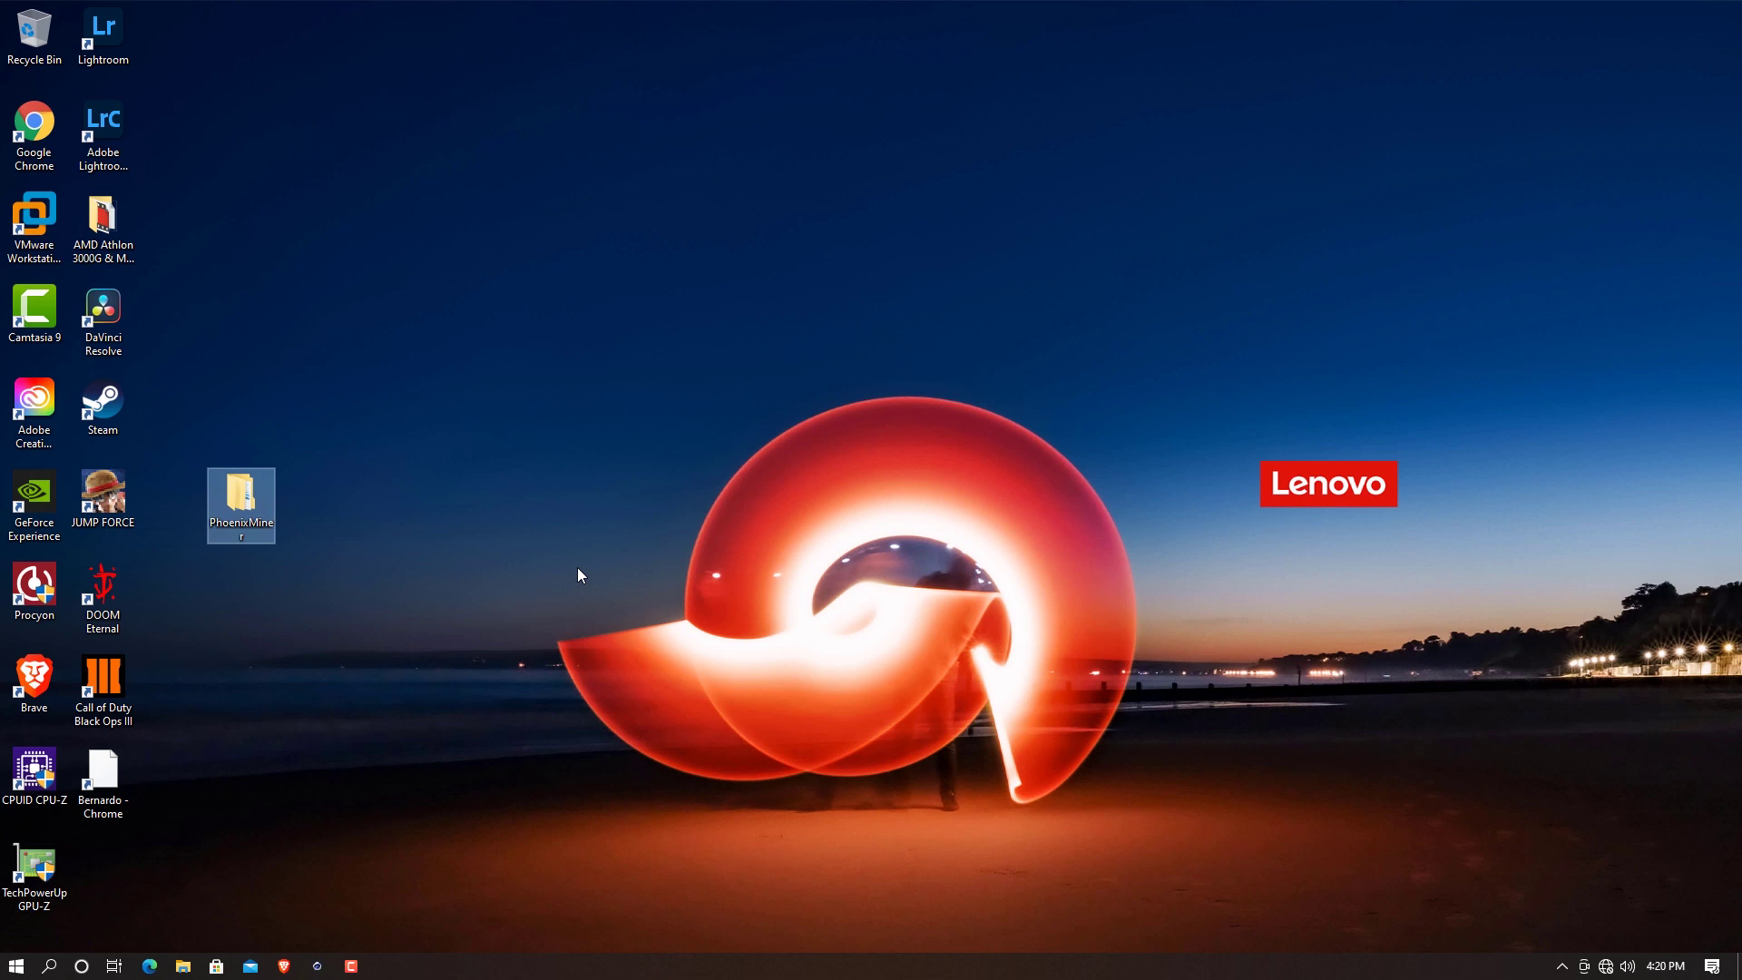
click(393, 490)
double_click(255, 500)
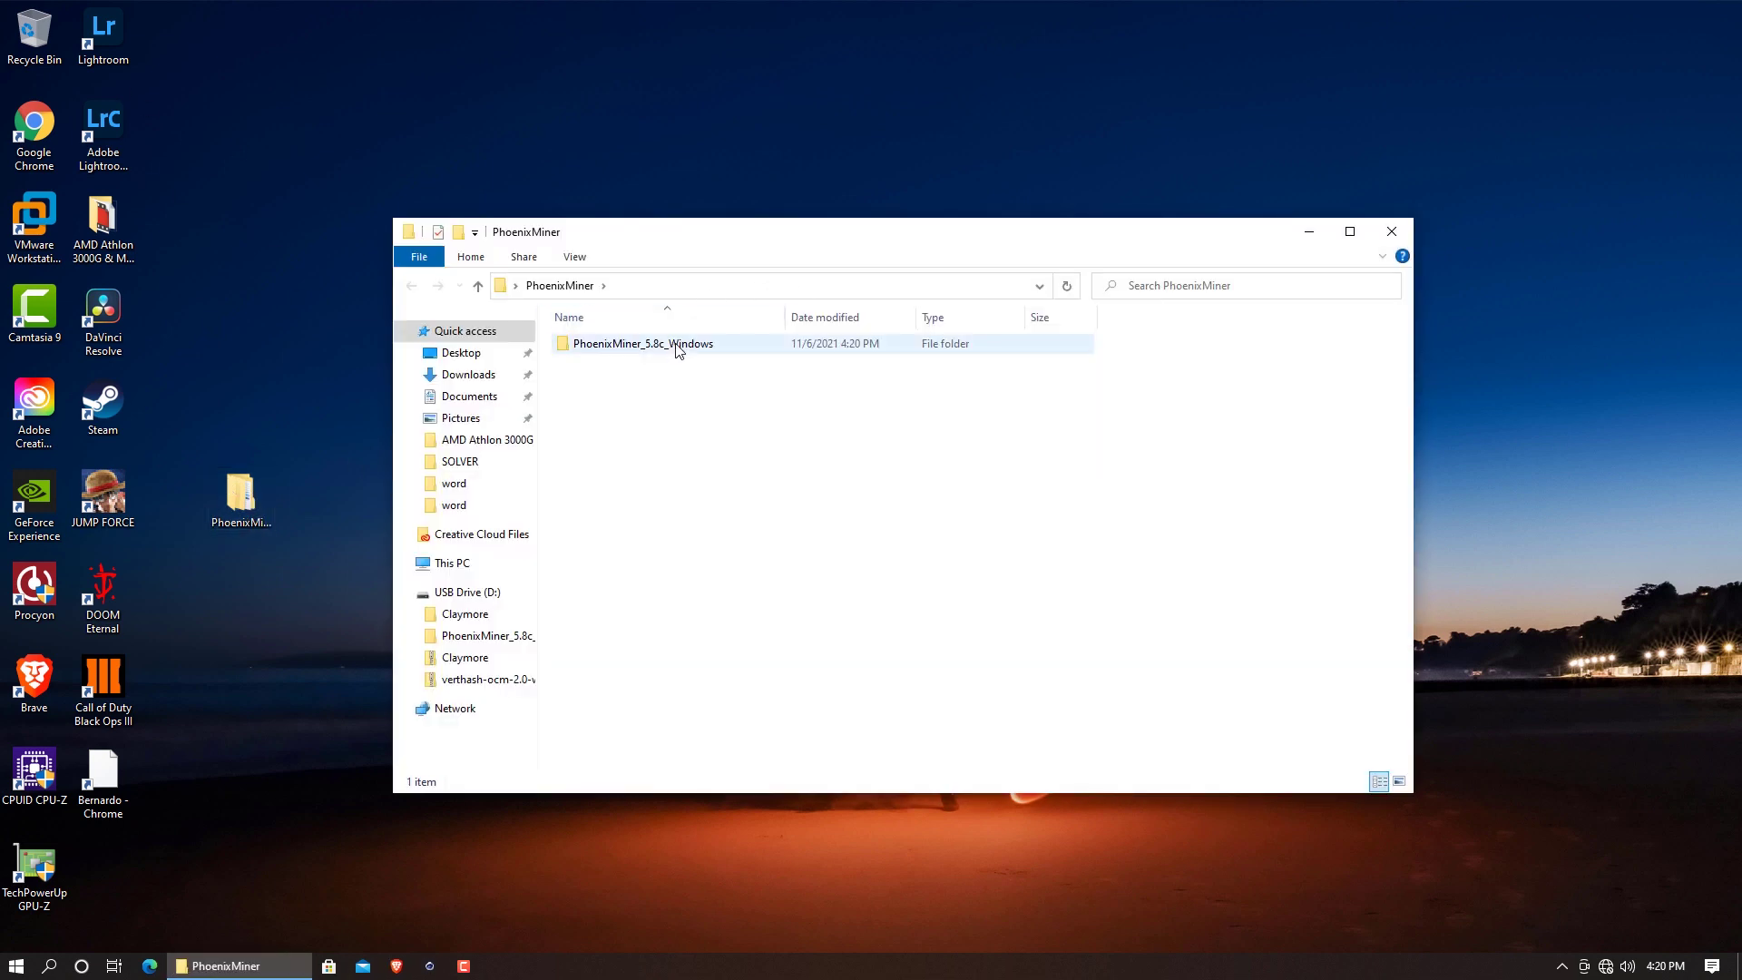
double_click(603, 345)
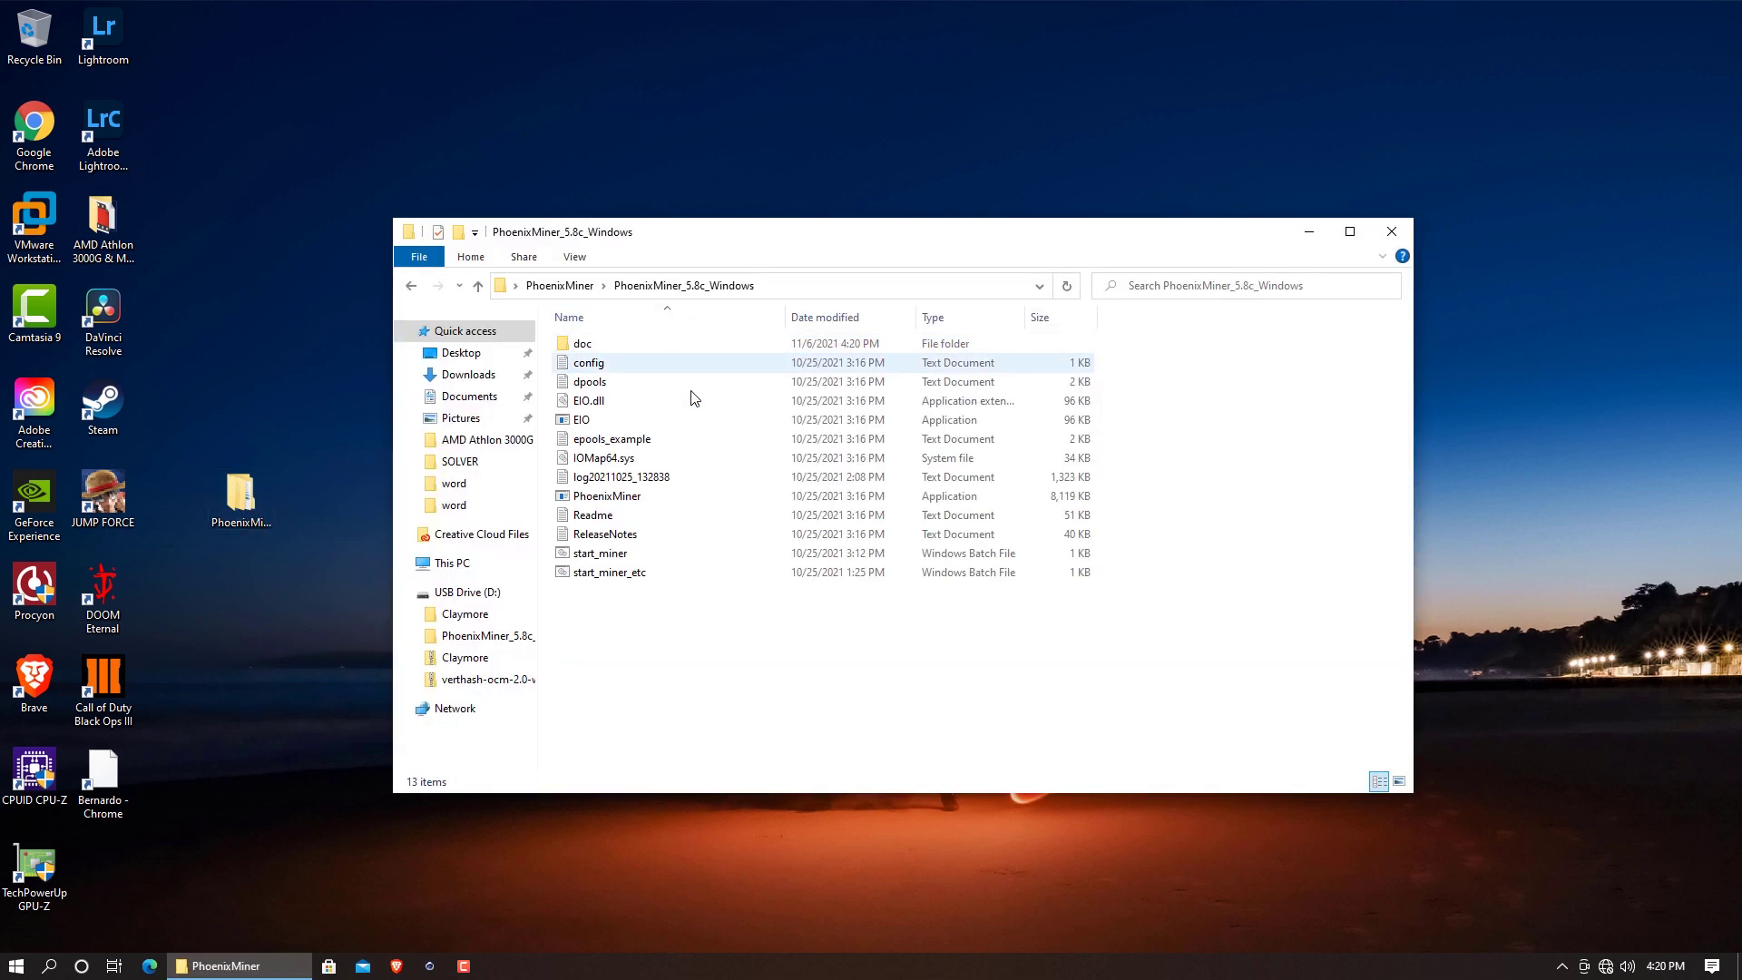
right_click(607, 556)
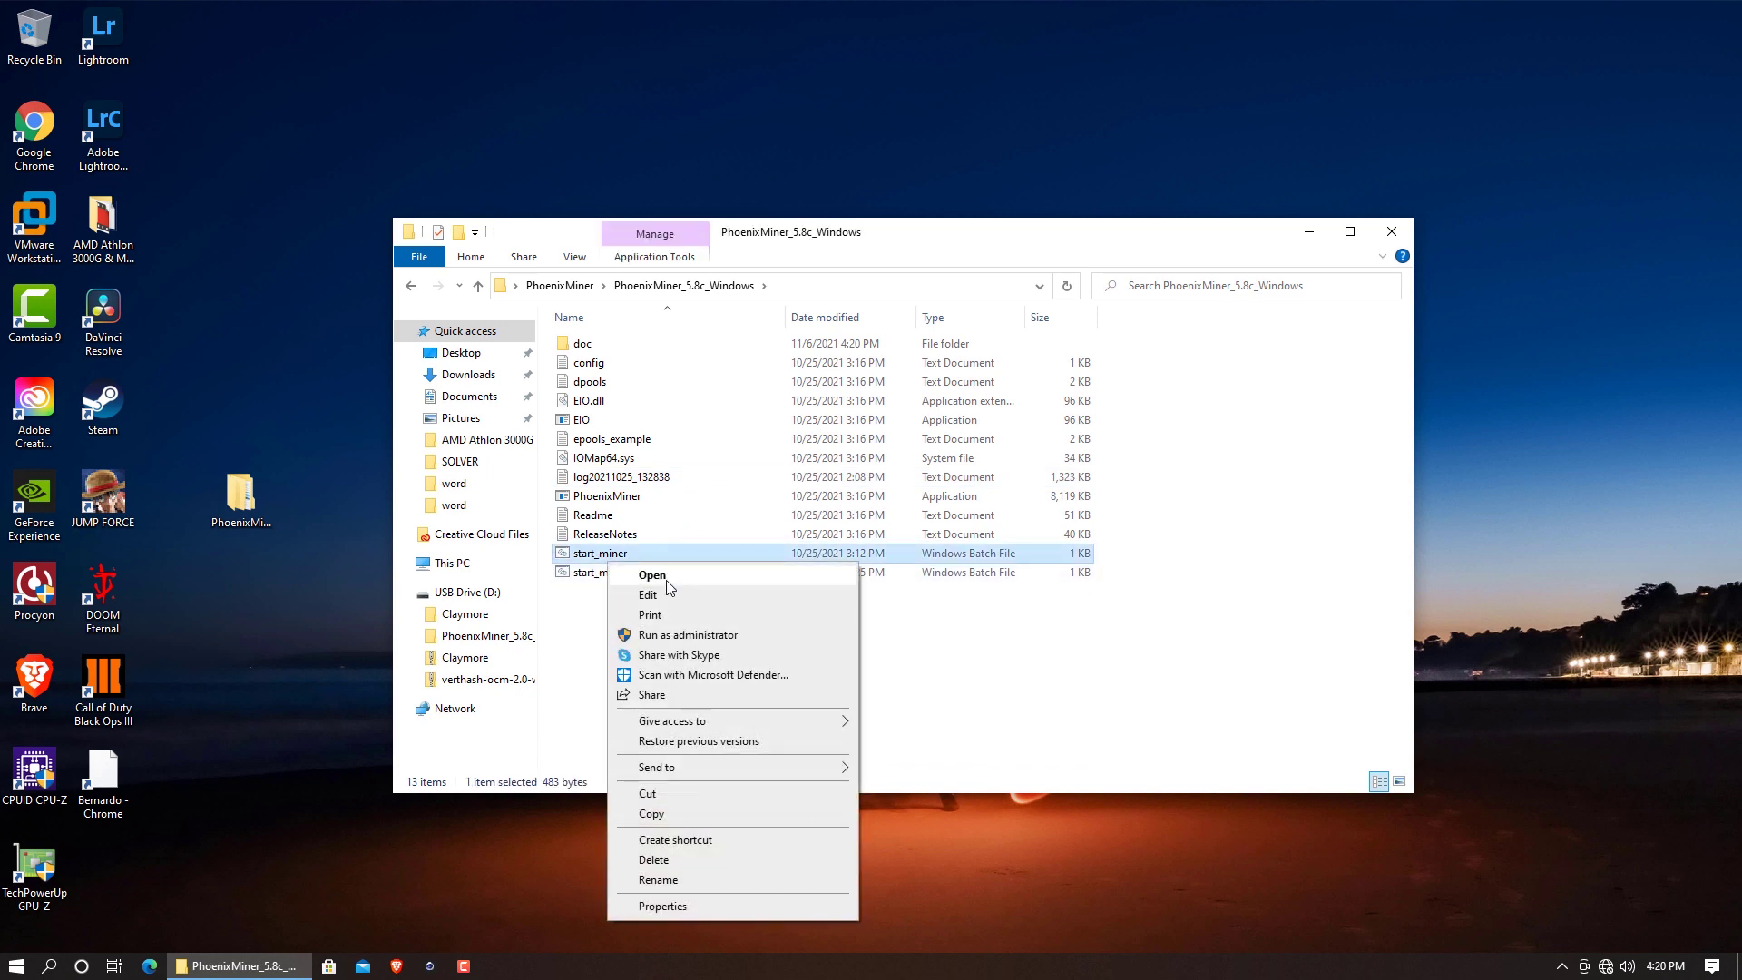
In Notepad, replace start_miner's trailing AnB with worker name p620 and save
click(668, 595)
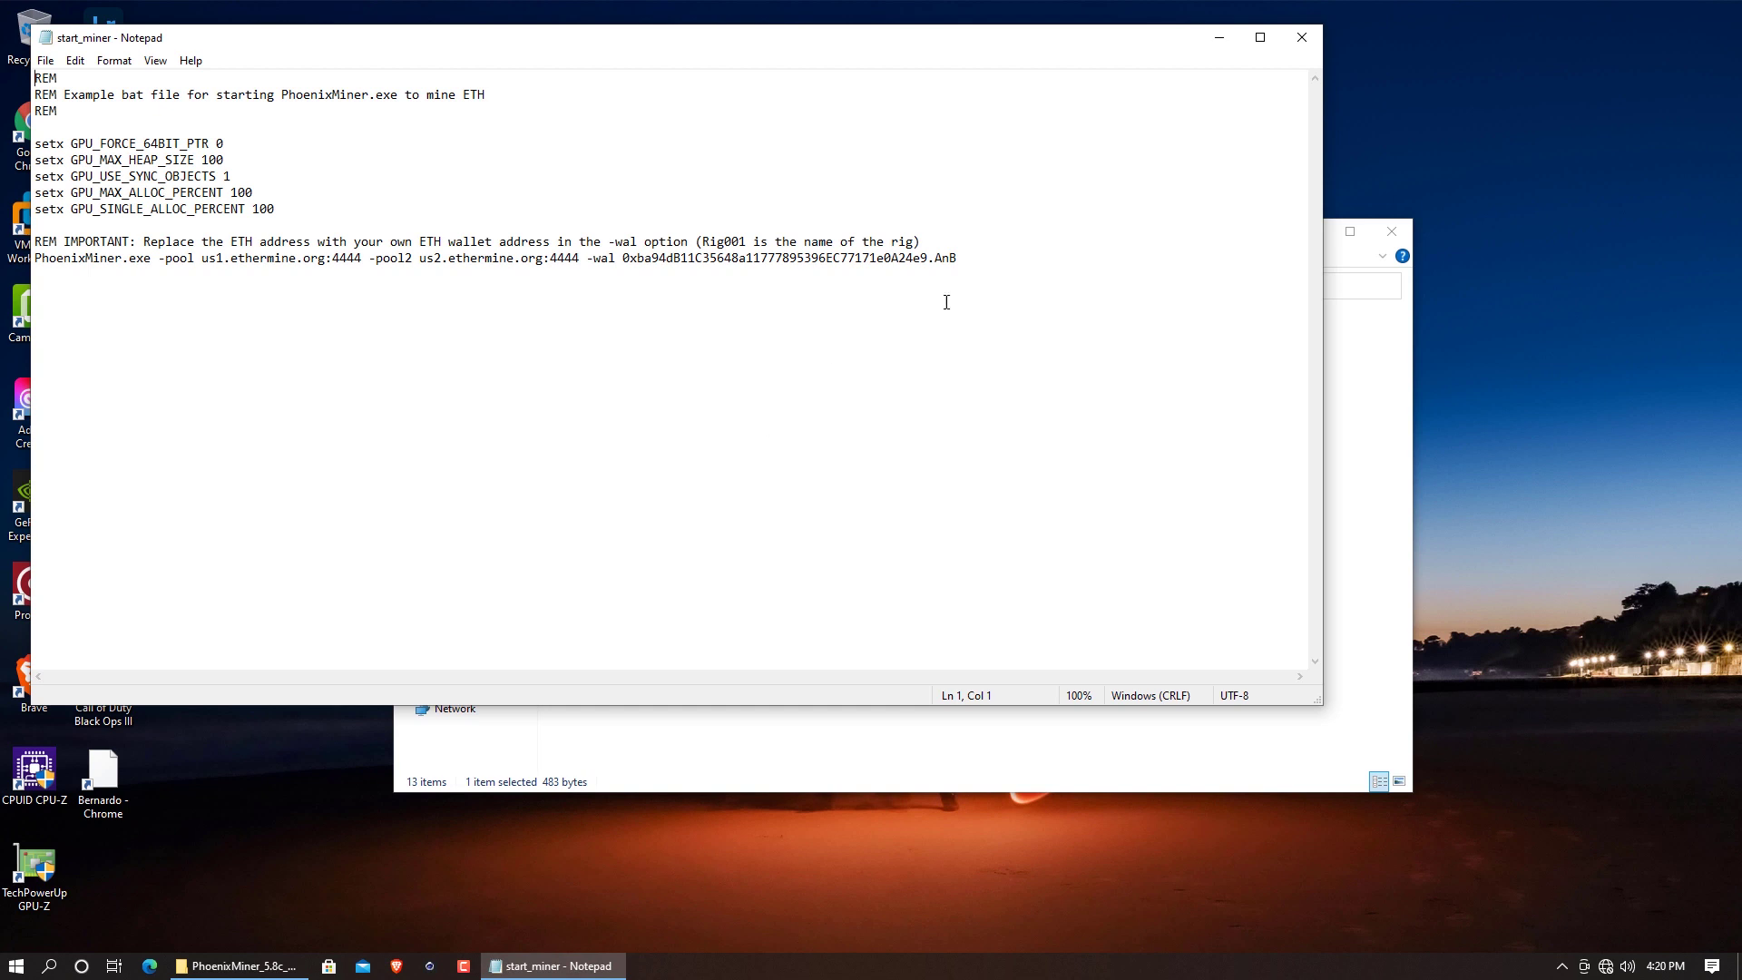
key(BackSpace)
key(BackSpace)
key(BackSpace)
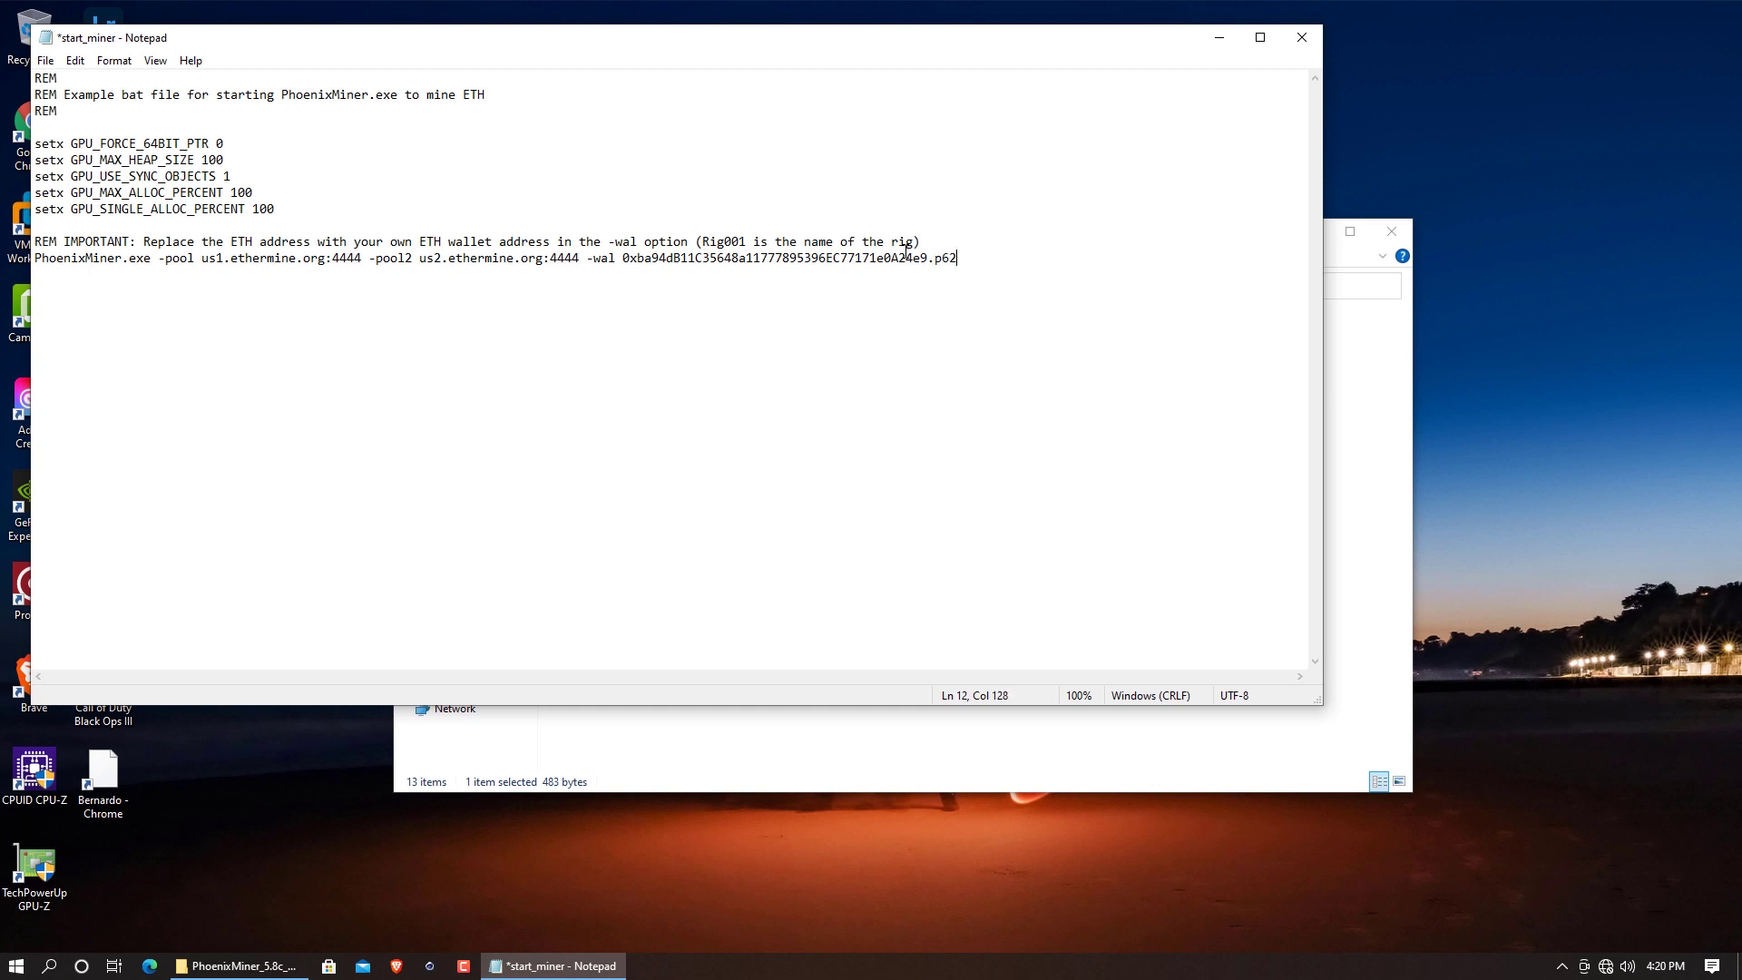
key(ctrl+s)
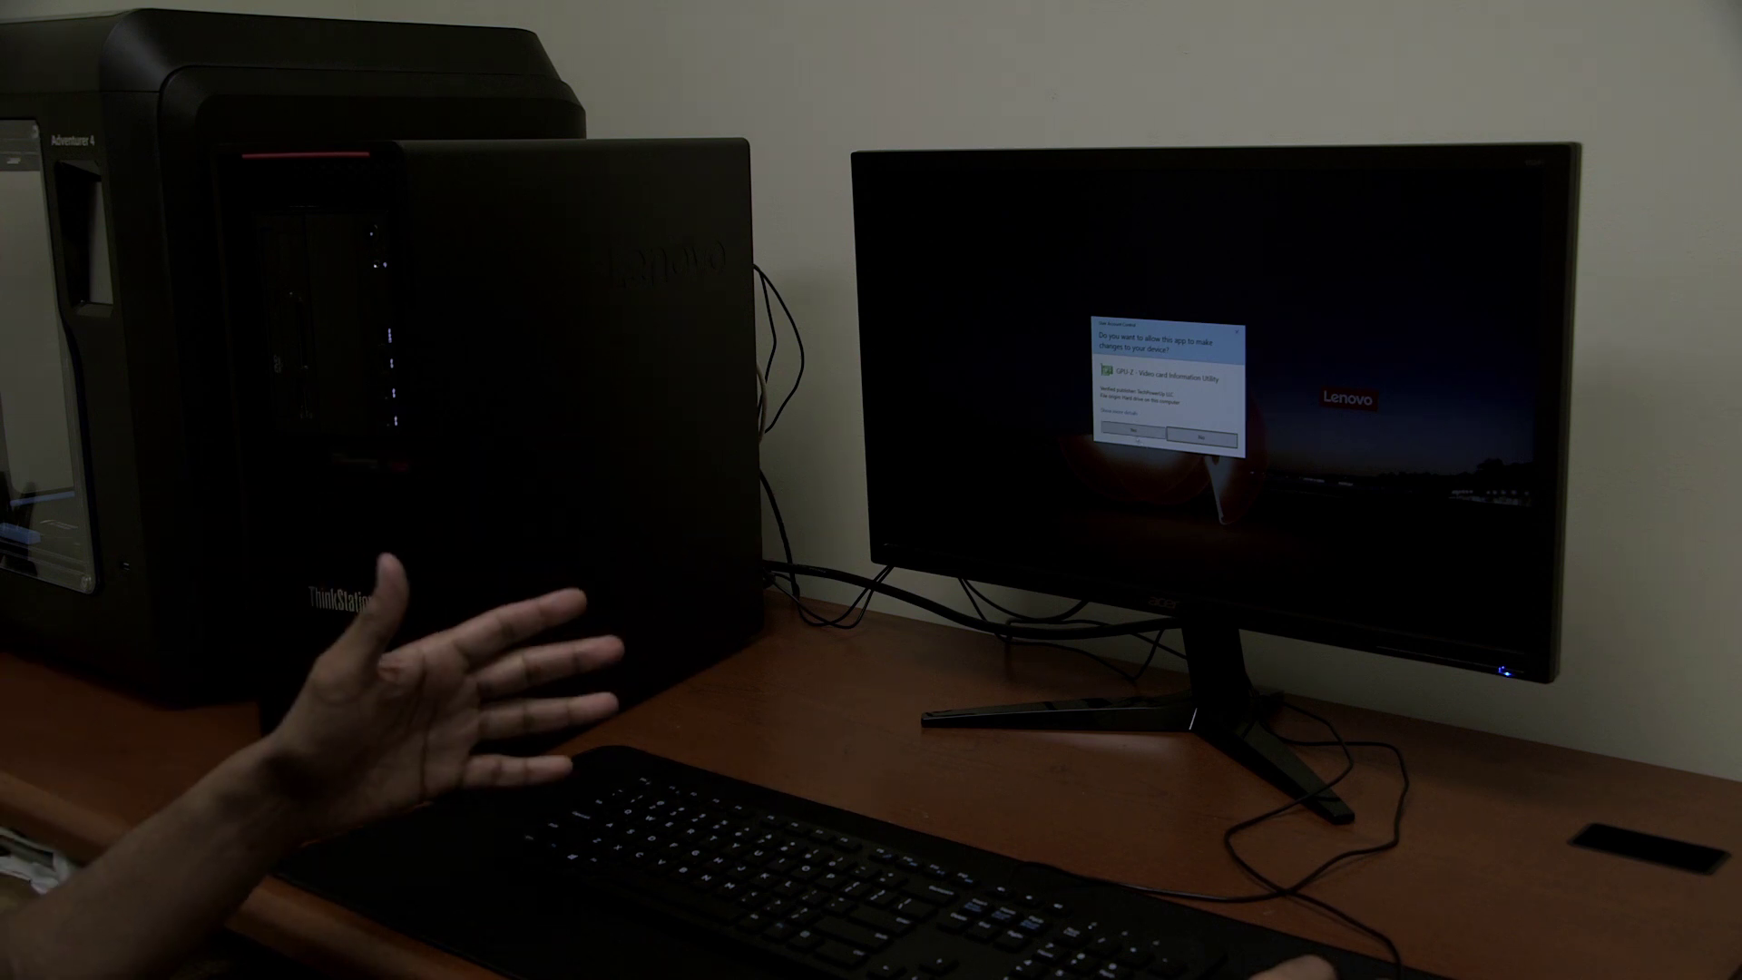
Approve the User Account Control prompt so GPU-Z launches
click(1133, 431)
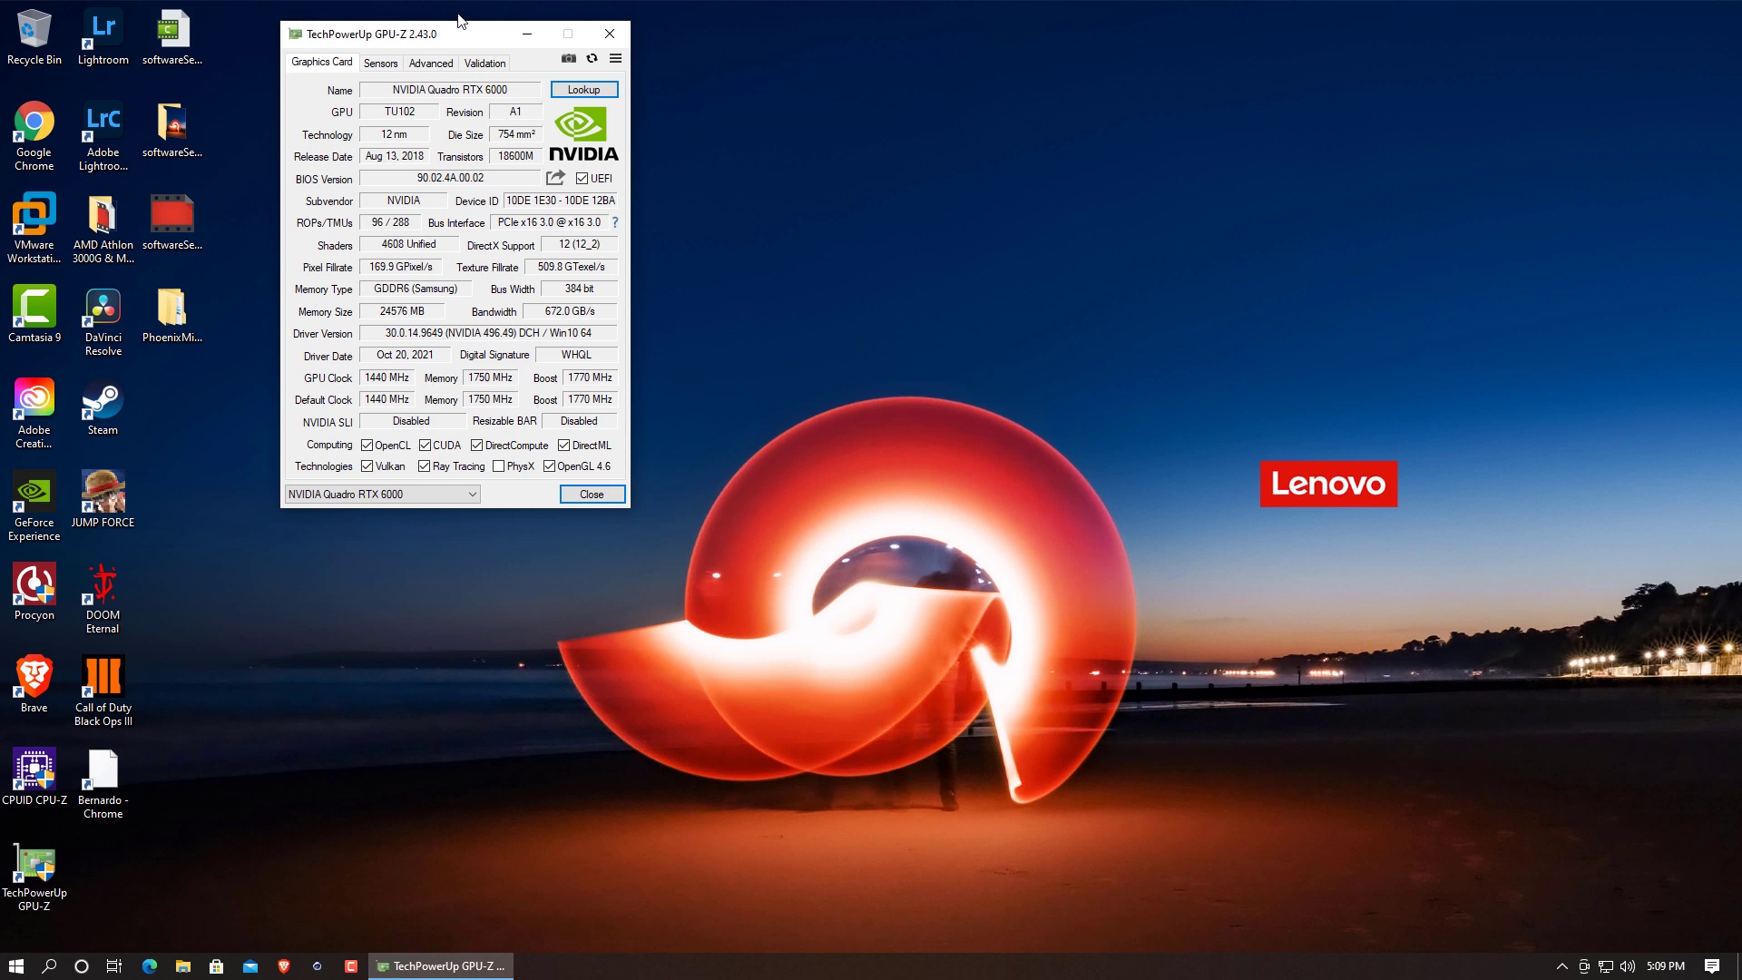
Move GPU-Z to the right side and switch to its Sensors readings
drag(465, 44, 998, 120)
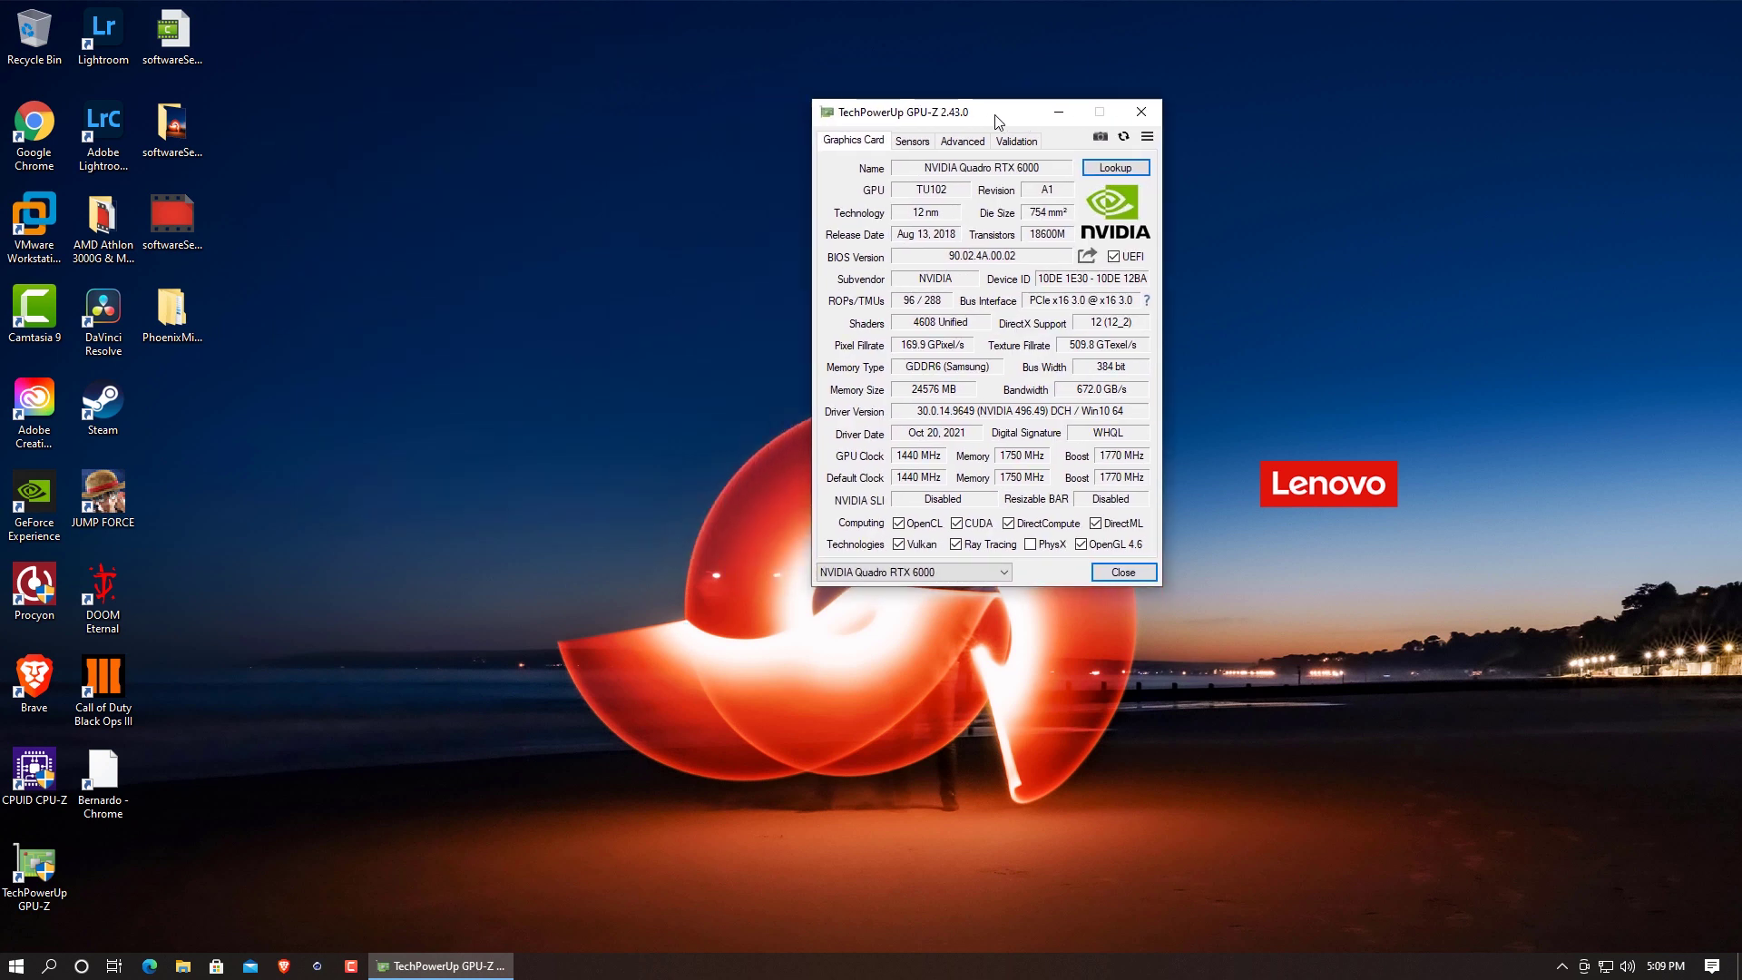
click(912, 142)
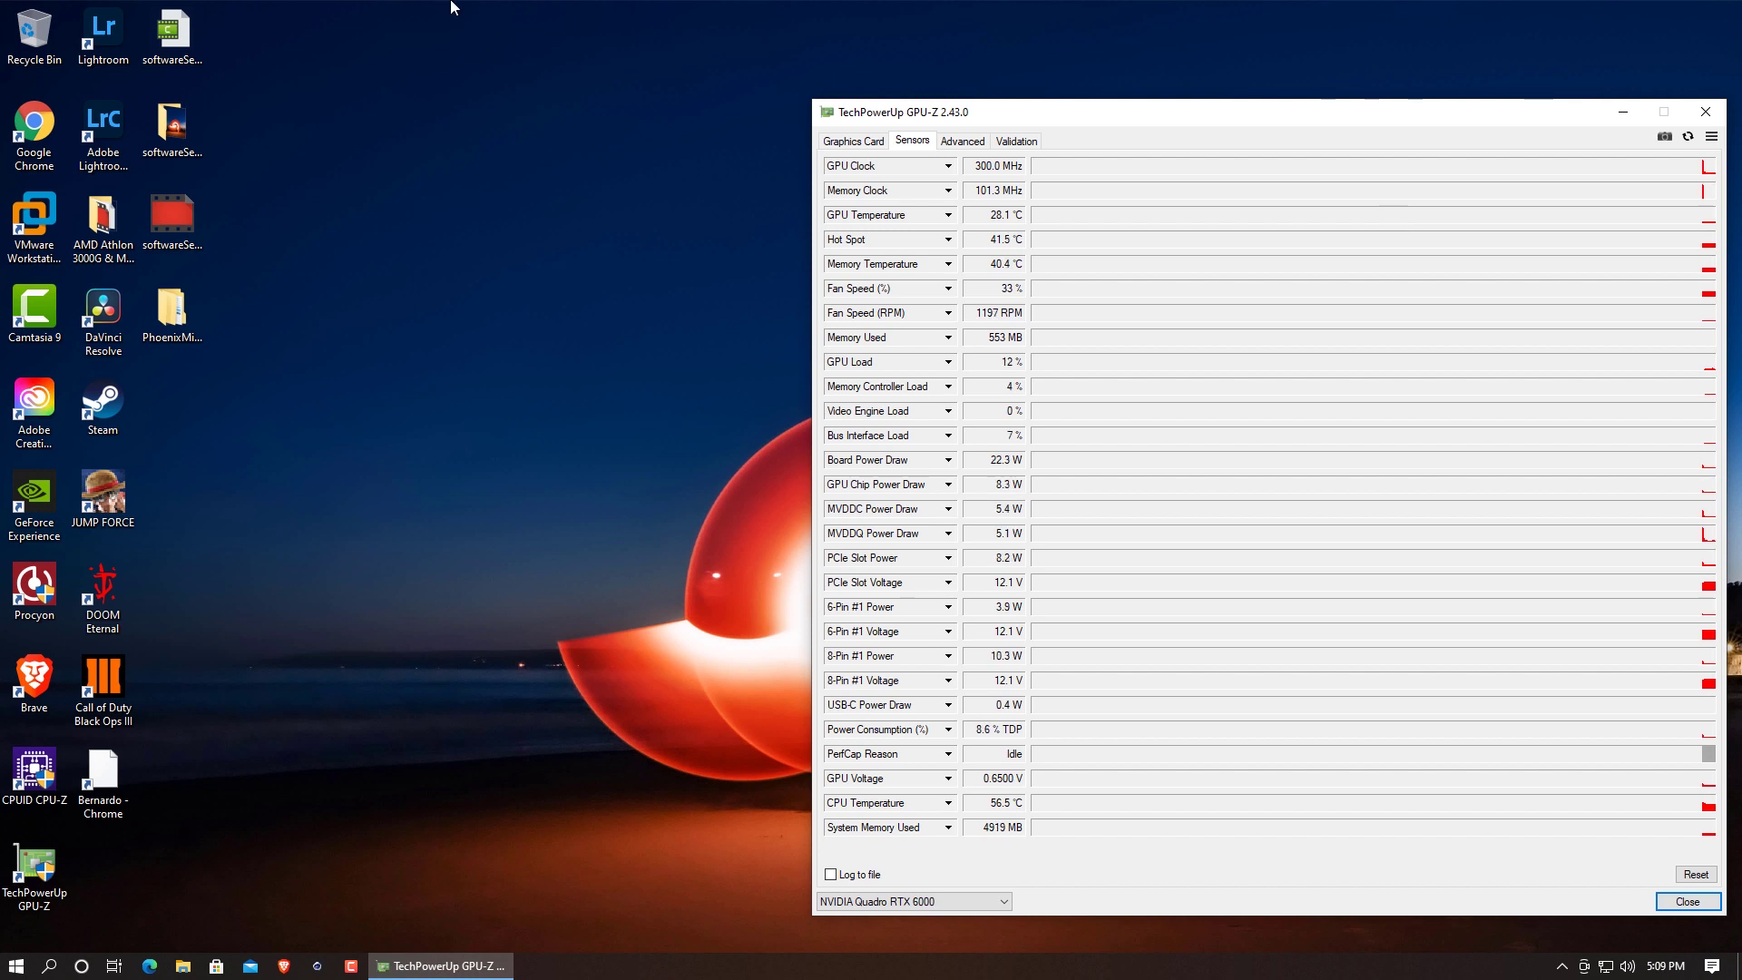
Run start_miner from the desktop PhoenixMiner_5.8c_Windows folder and allow PhoenixMiner through the firewall
double_click(188, 317)
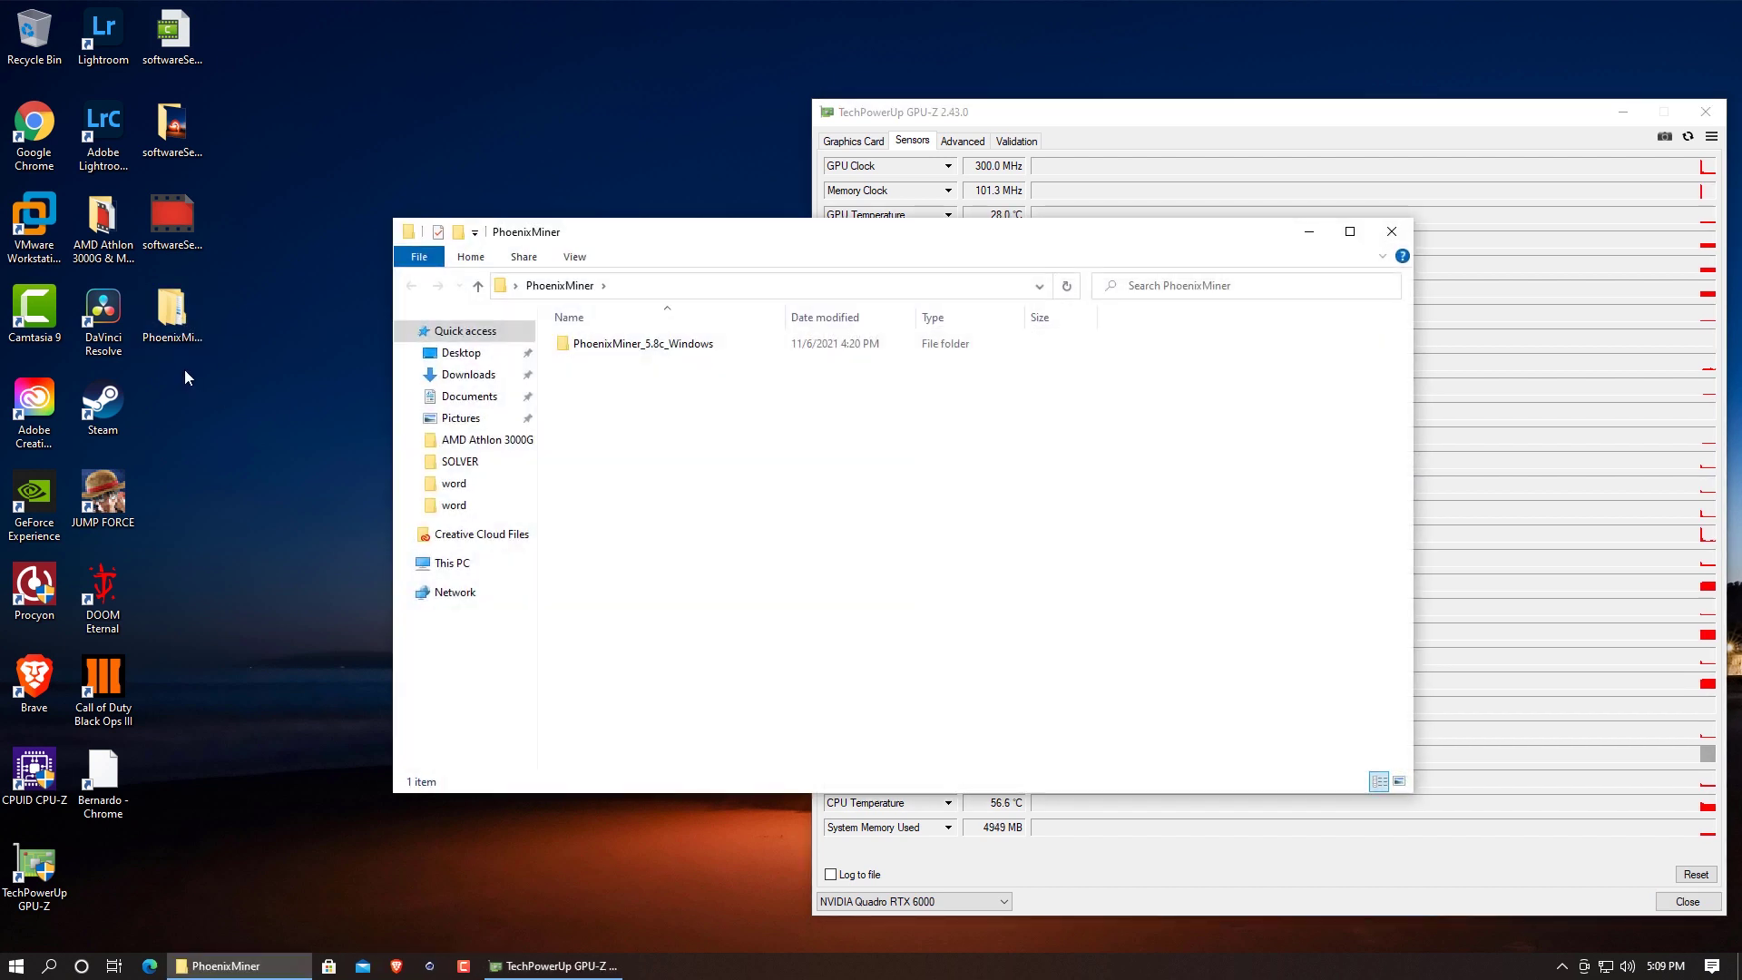
double_click(620, 350)
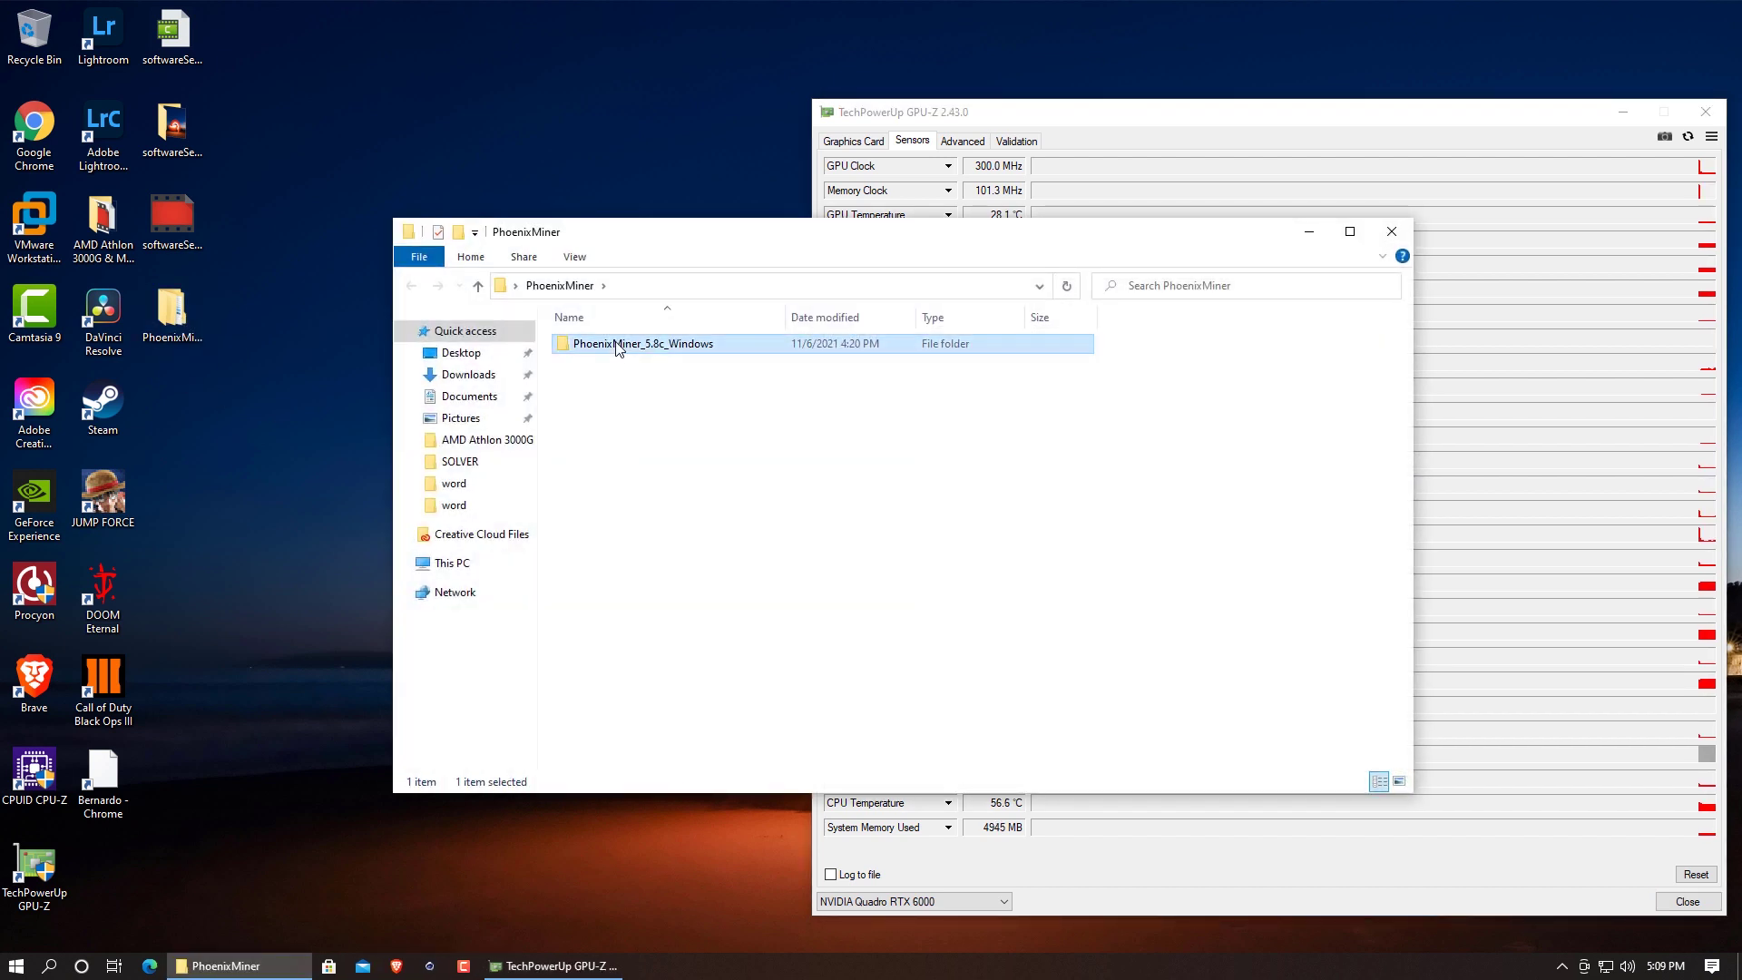
click(644, 555)
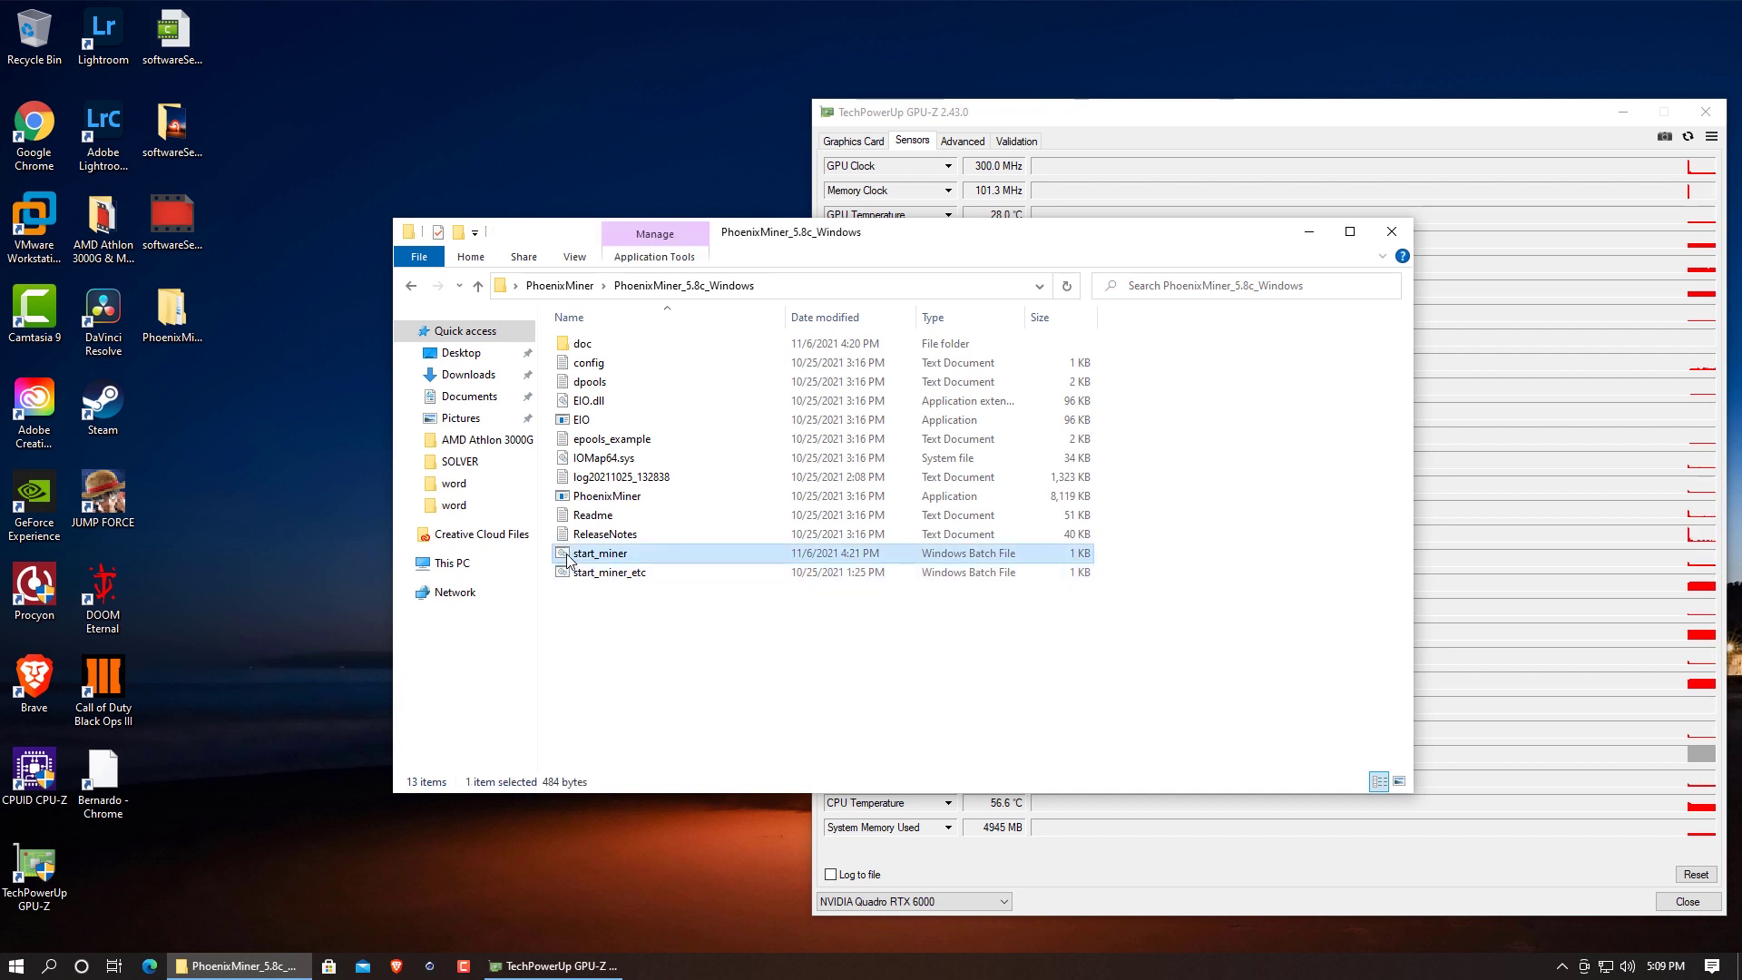
double_click(567, 555)
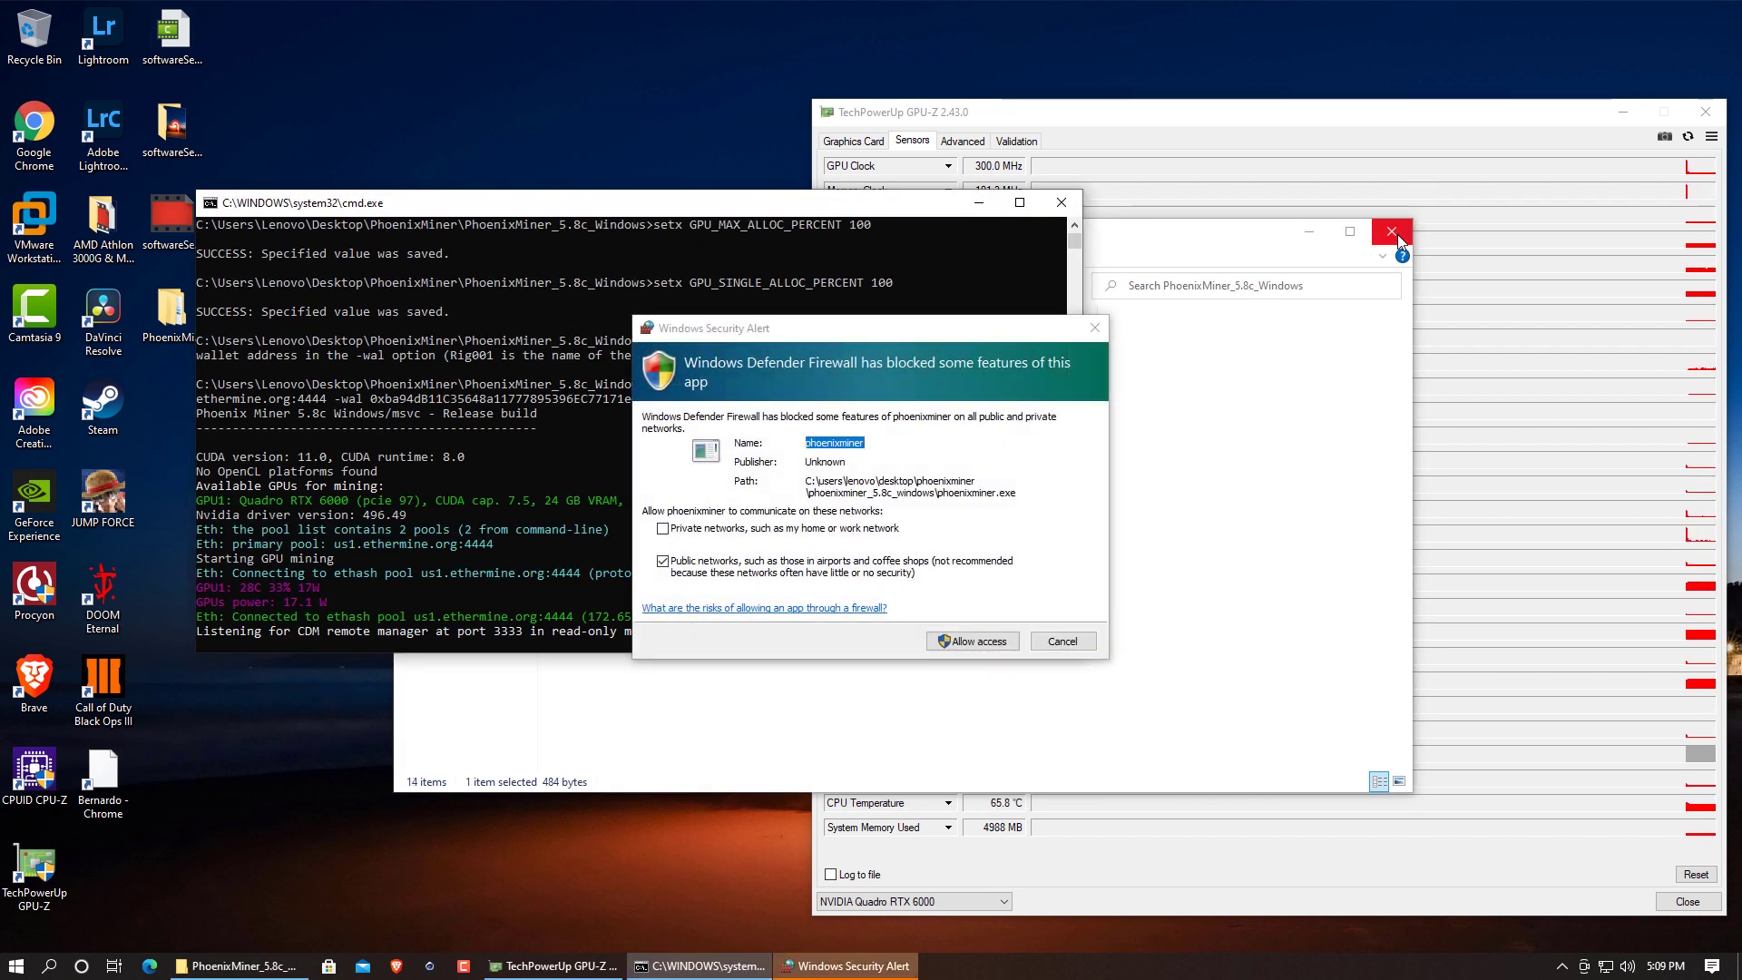
click(975, 641)
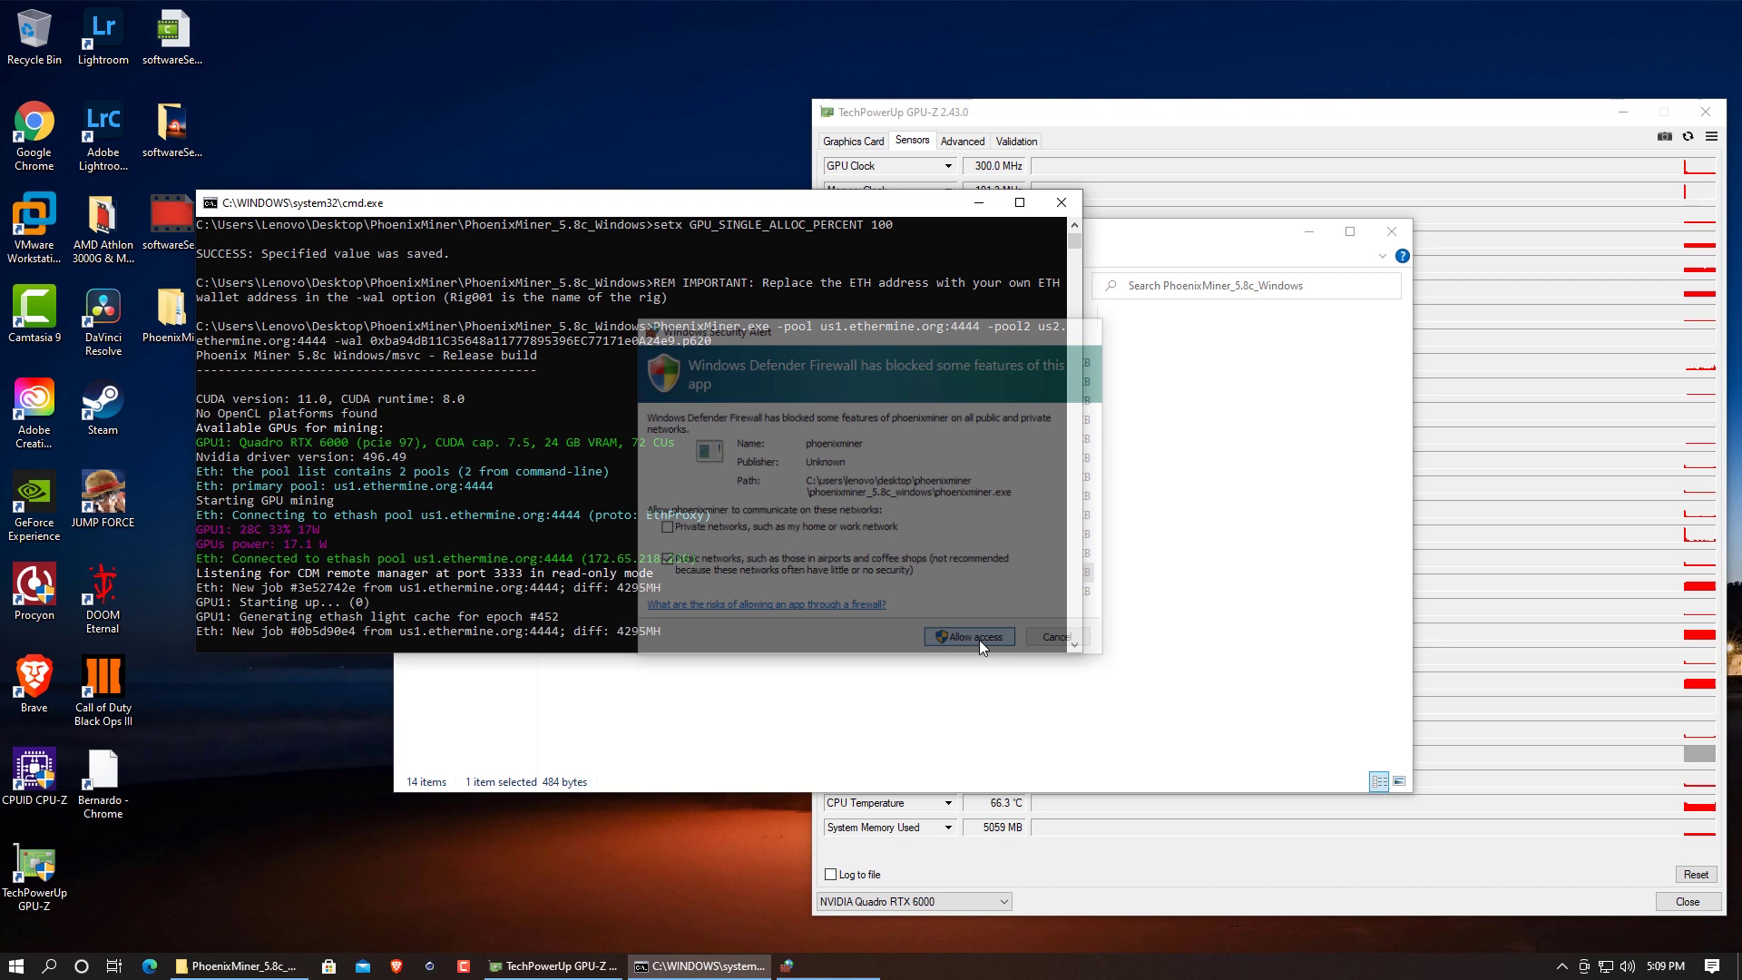
click(1391, 232)
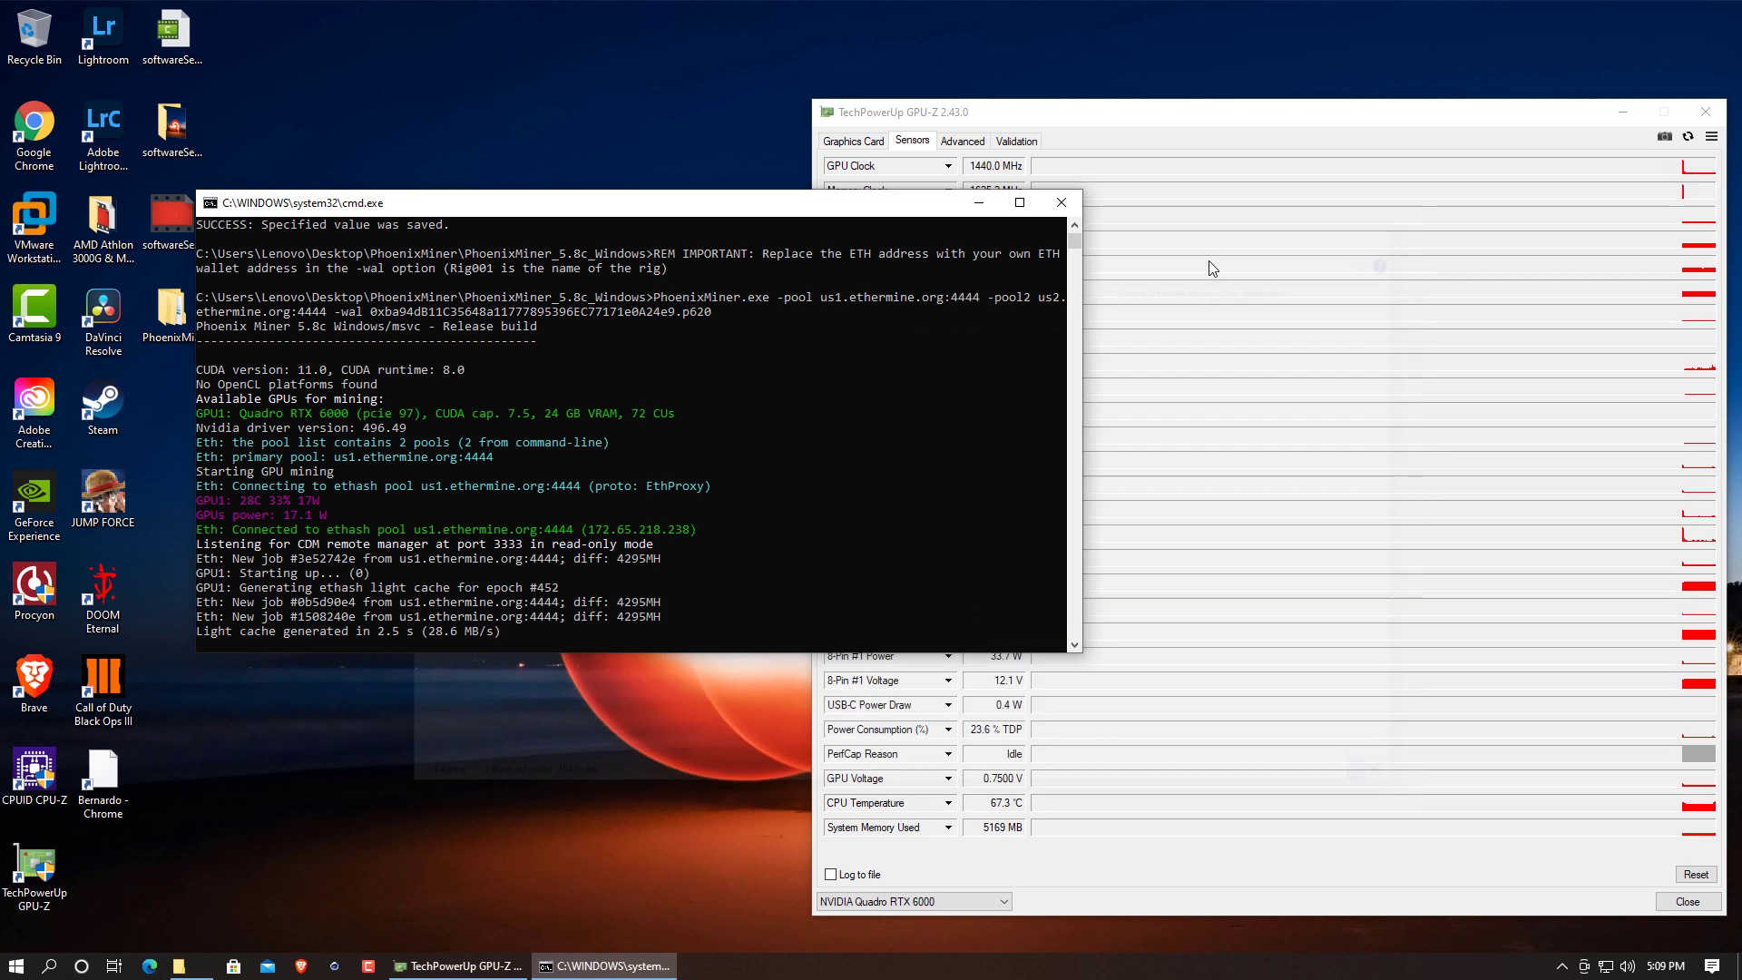
drag(791, 221, 622, 88)
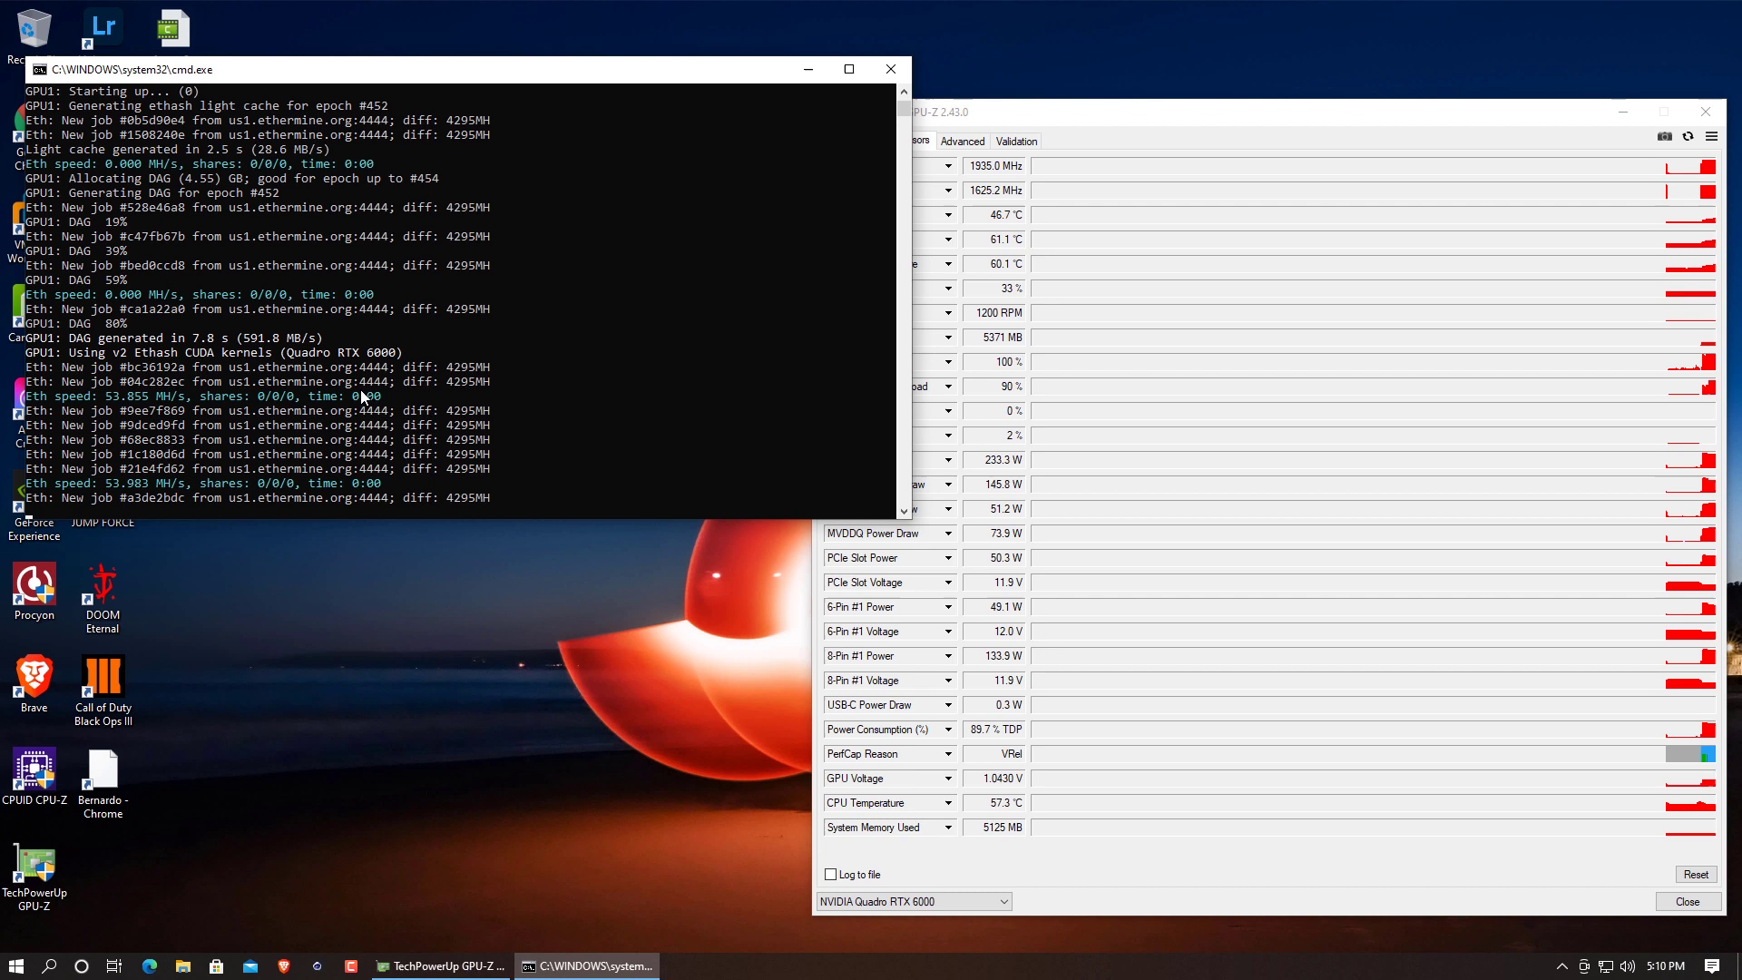
Resize the PhoenixMiner console narrower and taller to sit beside the GPU-Z sensor readings
drag(911, 297, 808, 296)
drag(549, 520, 570, 824)
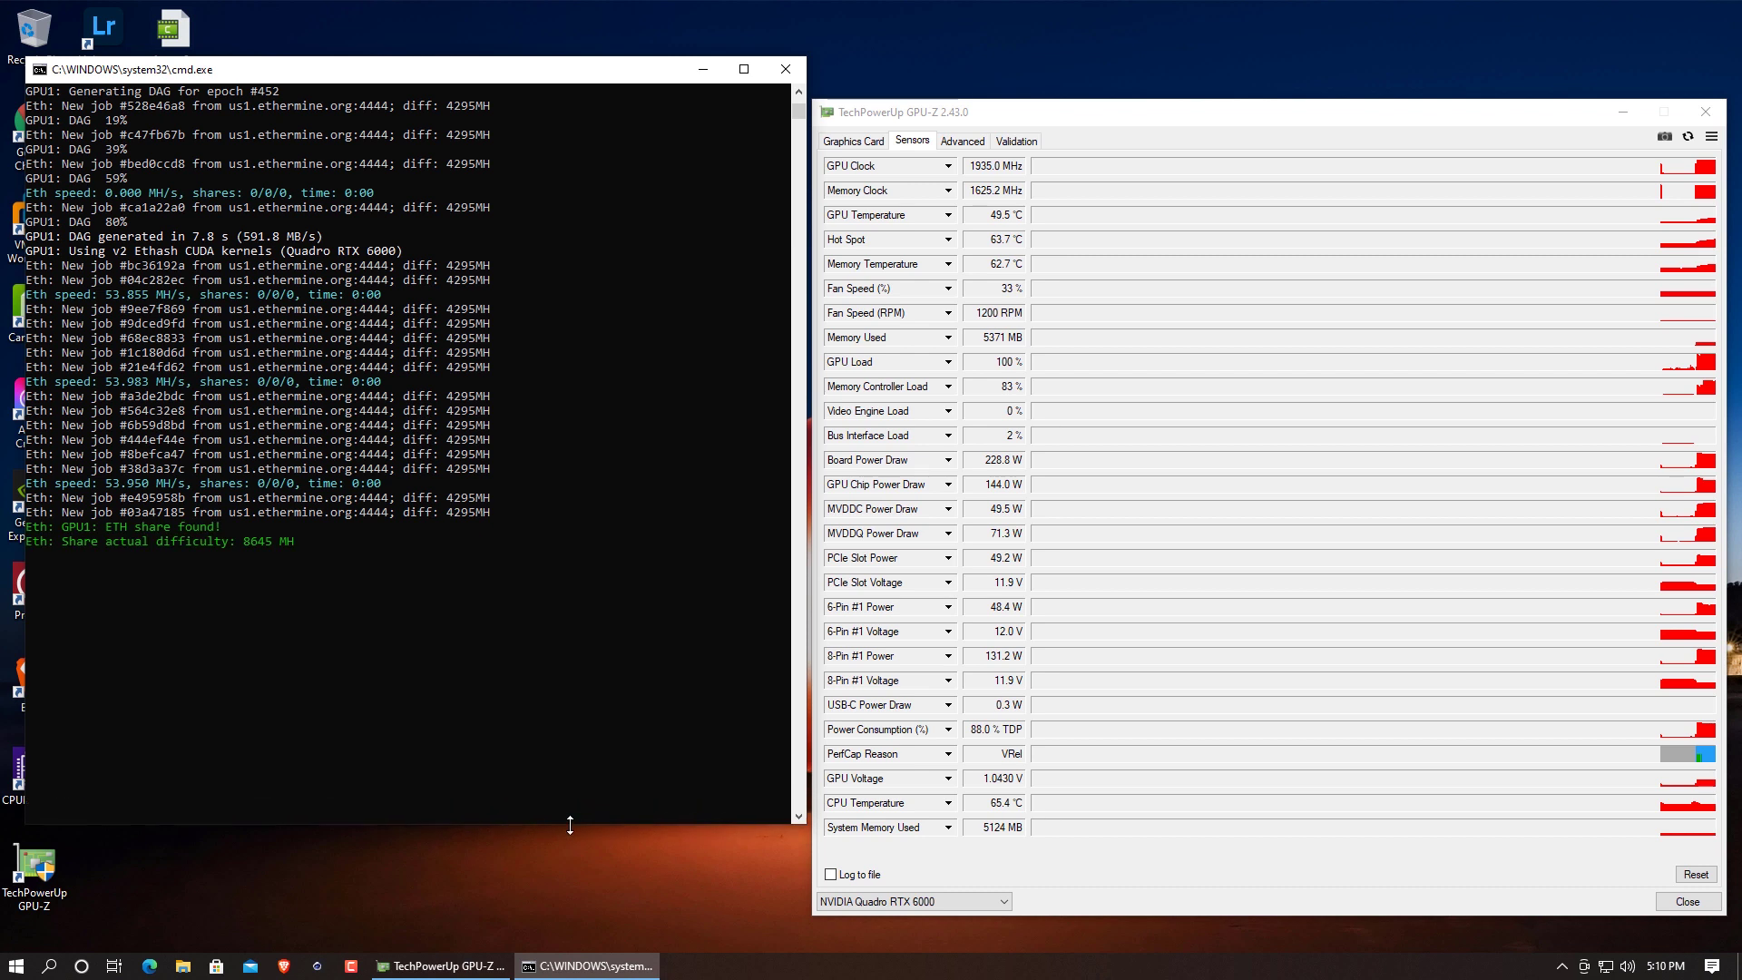